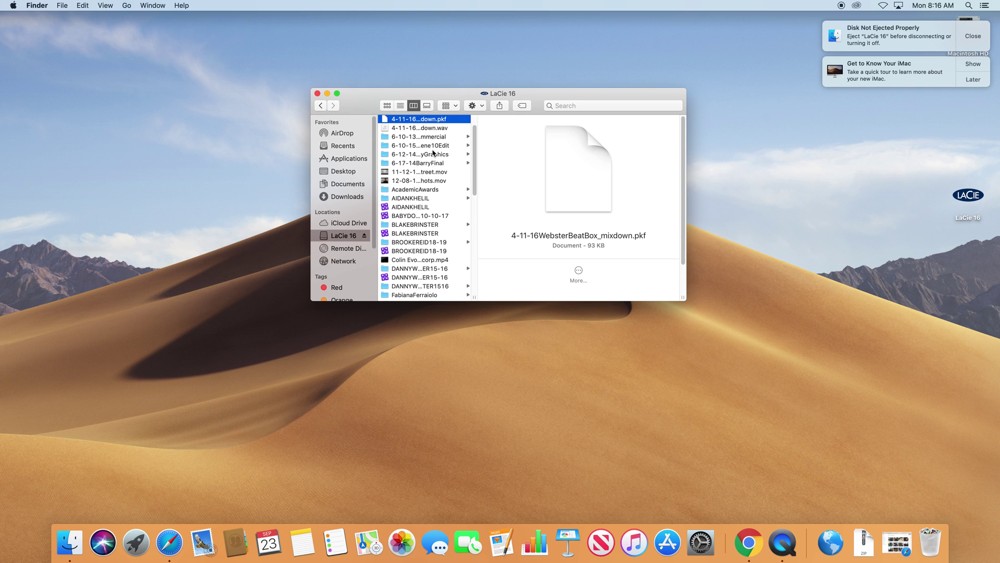
# View a student's Final Cut Pro library and matching folder on the LaCie 16 drive, widening the column to show full file names
pyautogui.moveTo(363, 99); pyautogui.dragTo(328, 77)
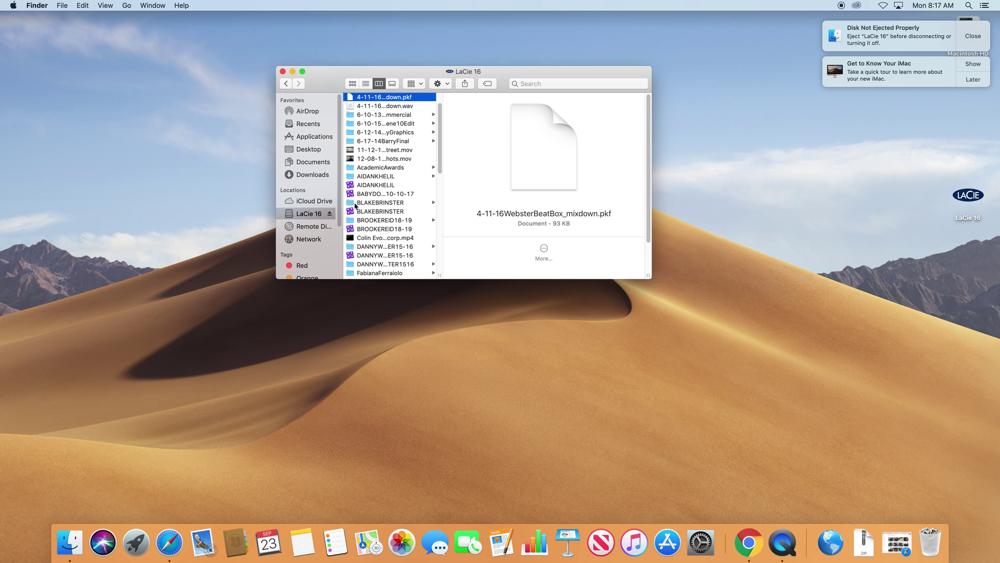
pyautogui.click(373, 213)
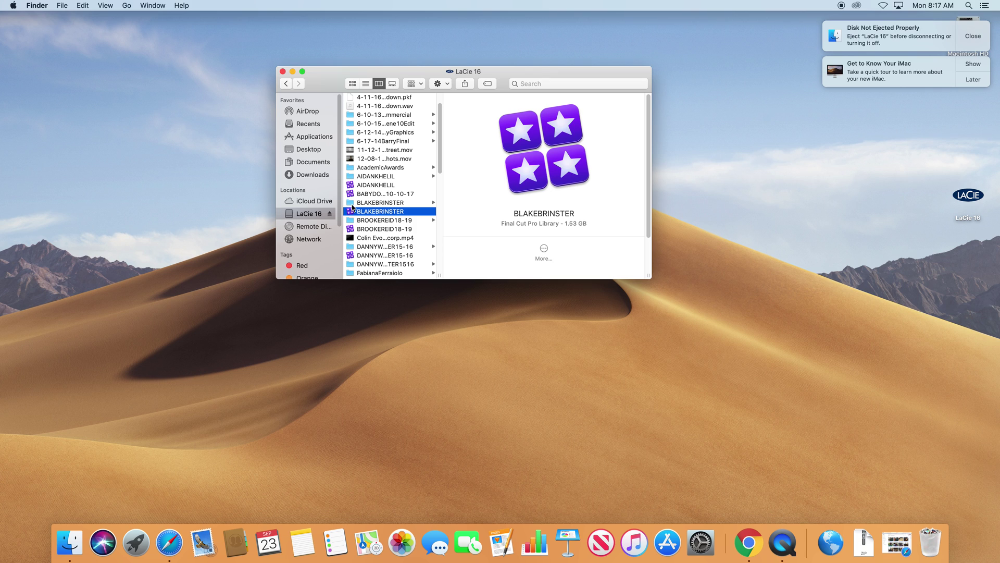
pyautogui.click(352, 204)
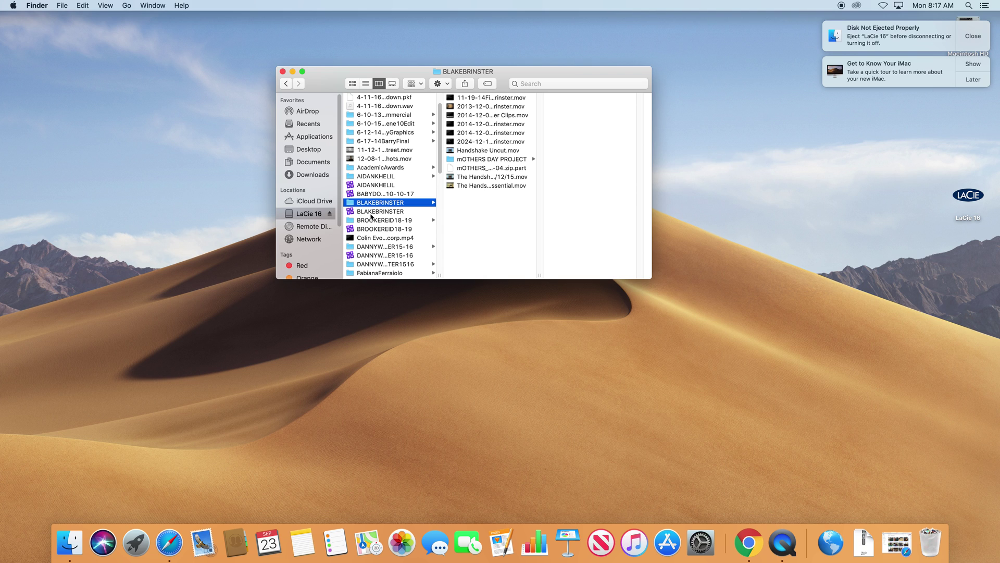
pyautogui.moveTo(440, 274); pyautogui.dragTo(527, 274)
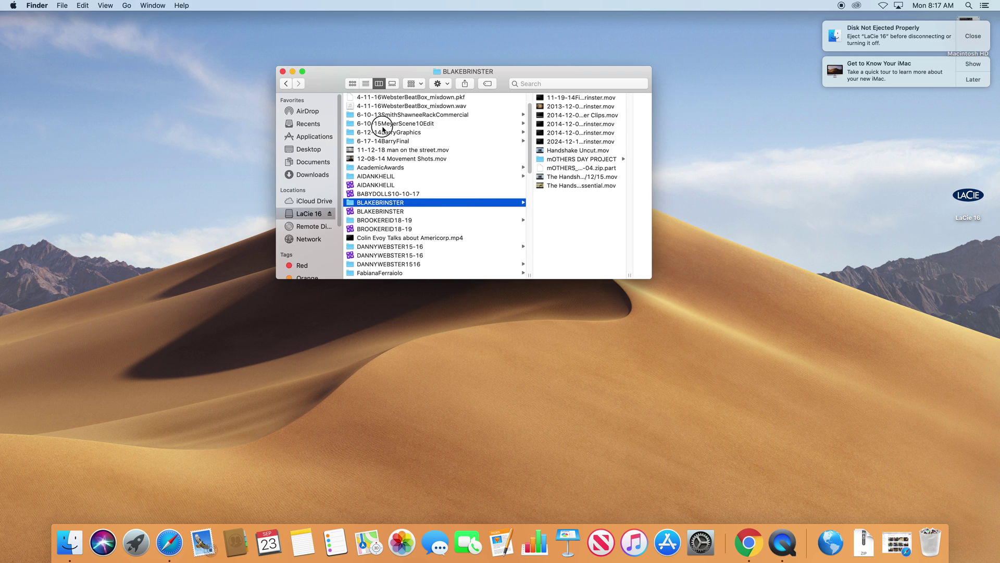
# Insert the date 2015-06-10 at the start of the name of the 6-10-15 Scene10Edit folder
pyautogui.click(382, 126)
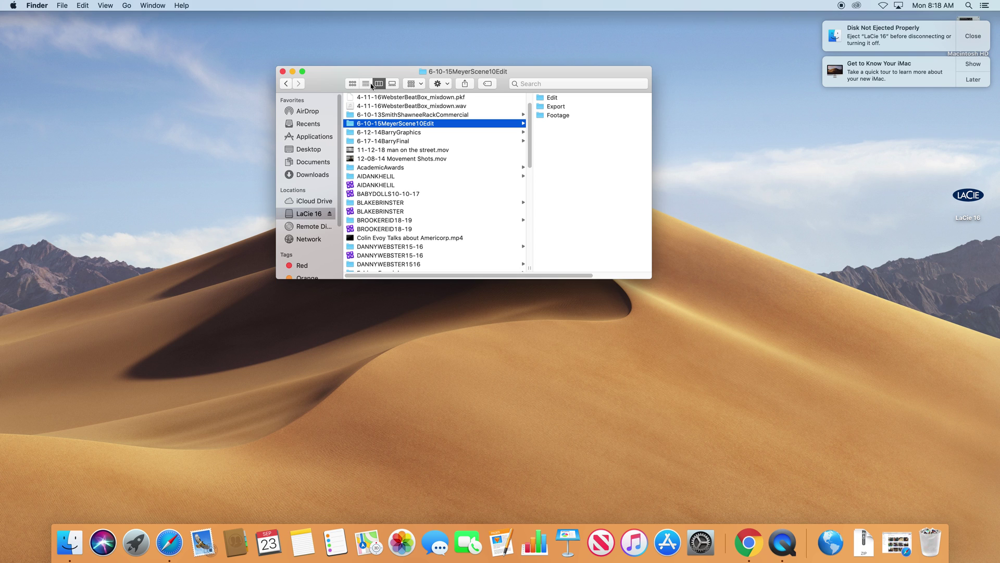
pyautogui.click(360, 126)
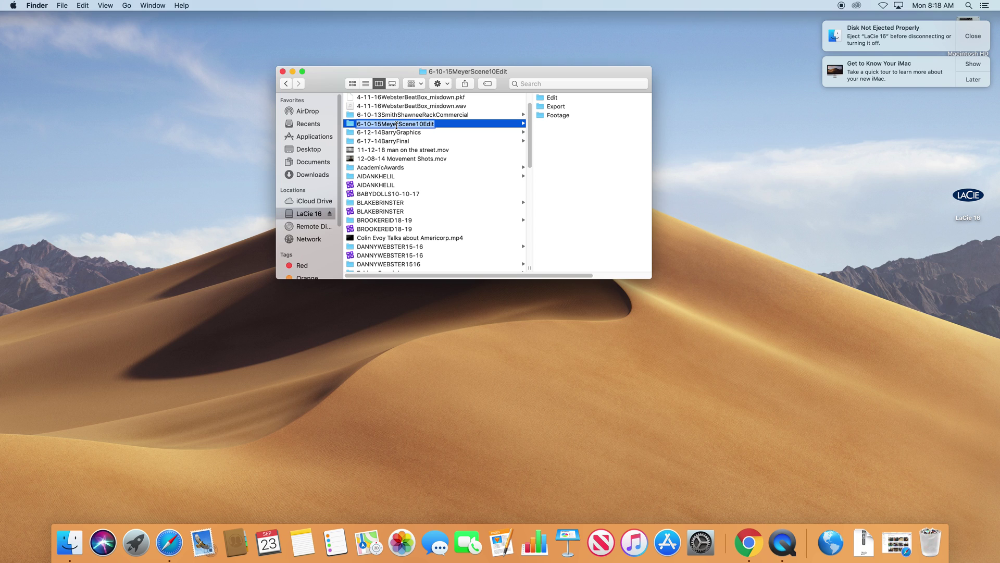
pyautogui.click(396, 125)
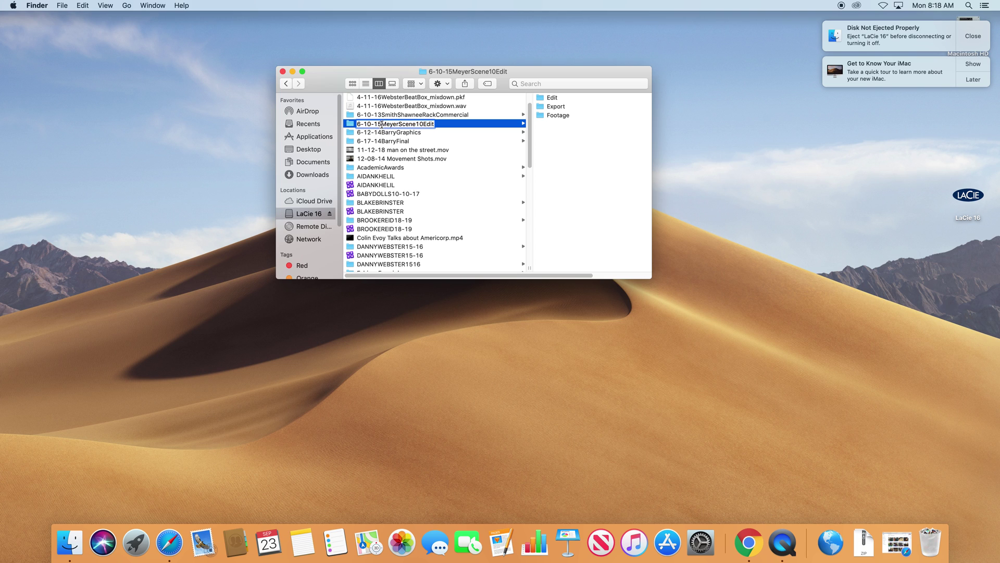
pyautogui.moveTo(382, 124); pyautogui.dragTo(350, 123)
pyautogui.click(360, 124)
pyautogui.write('2015')
pyautogui.write('-06-')
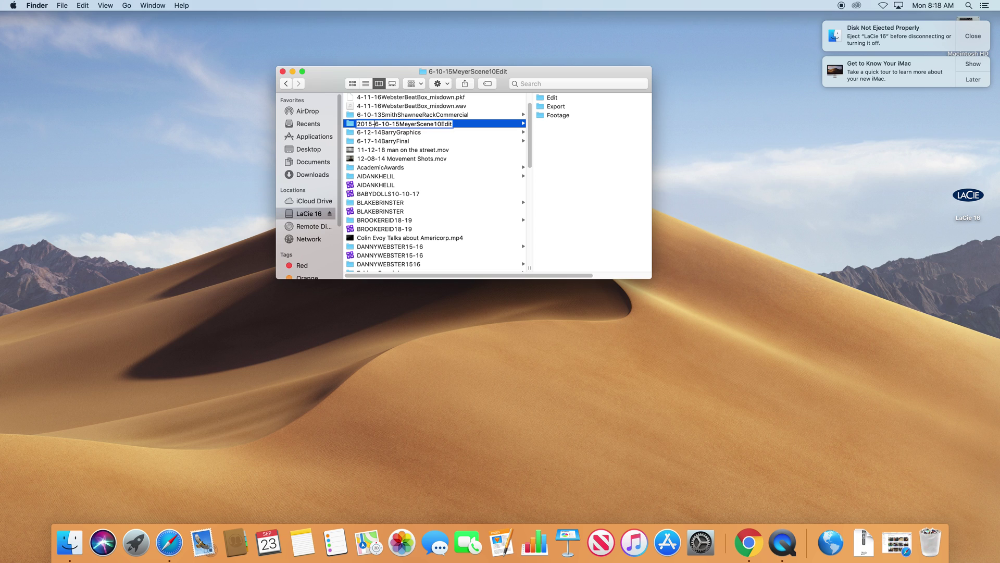
pyautogui.write('10')
# Remove the old 6-10-15 date from the Scene10Edit folder's name, keeping only the 2015-06-10 prefix, and commit the rename
pyautogui.moveTo(391, 124); pyautogui.dragTo(415, 131)
pyautogui.press('BackSpace')
pyautogui.write('/')
pyautogui.moveTo(357, 126); pyautogui.dragTo(398, 126)
pyautogui.press('Right')
pyautogui.press('BackSpace')
pyautogui.write('_')
pyautogui.press('BackSpace')
pyautogui.write('-')
pyautogui.press('BackSpace')
pyautogui.moveTo(357, 126); pyautogui.dragTo(454, 150)
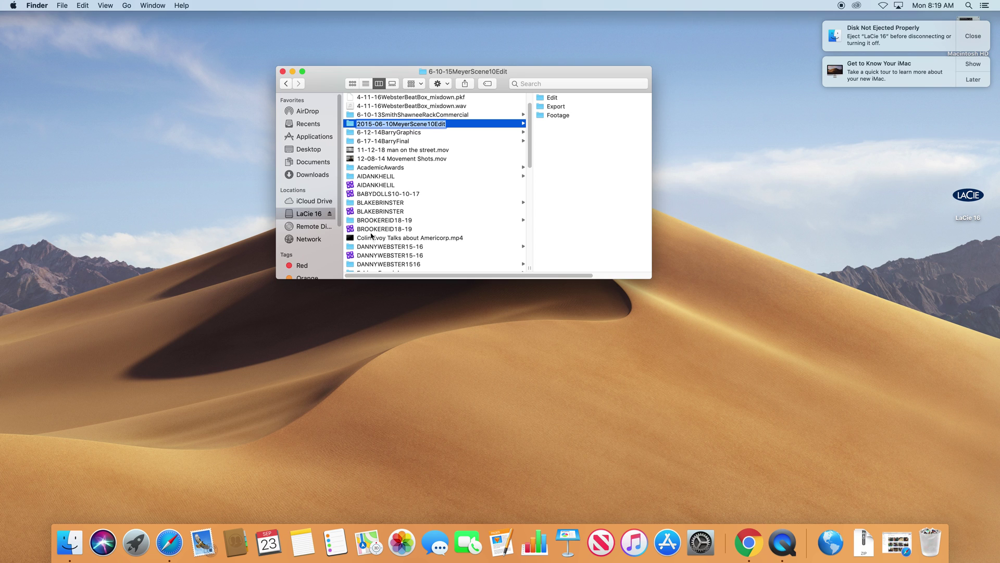
pyautogui.click(474, 203)
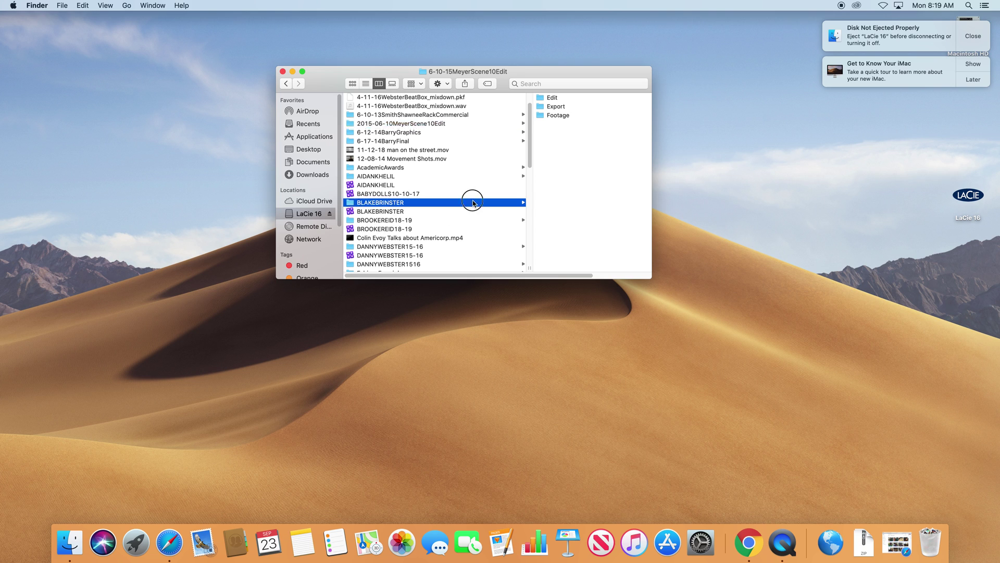
# Create a new folder inside the student's 19-20 folder on the LaCie 16 drive
pyautogui.hscroll(-3, 433, 200)
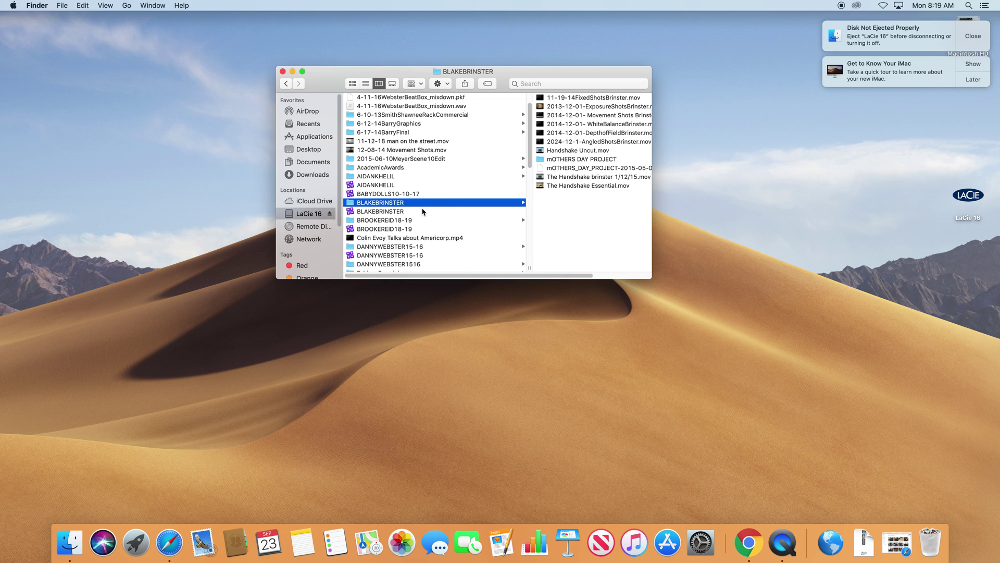
pyautogui.scroll(-10, 428, 203)
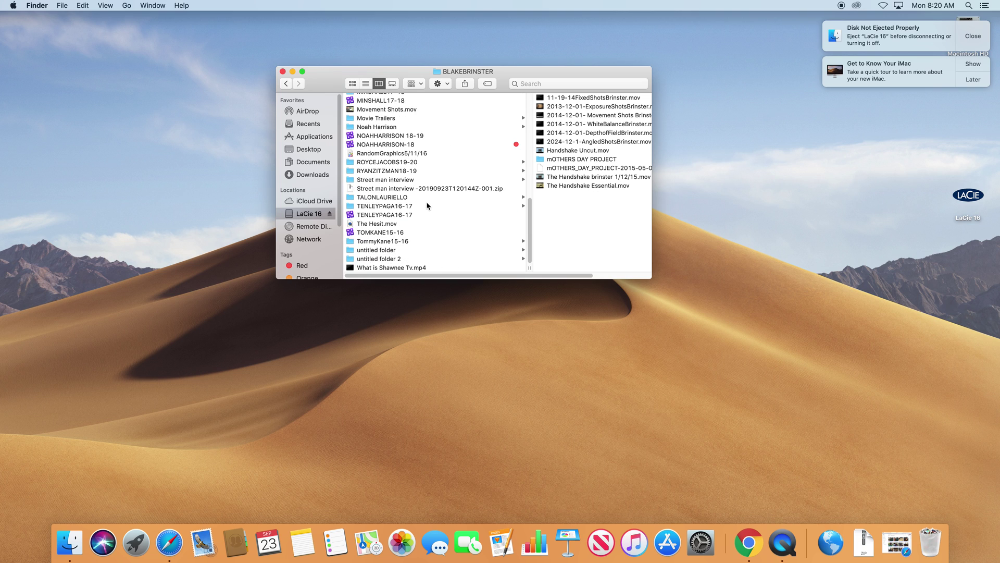
pyautogui.click(403, 163)
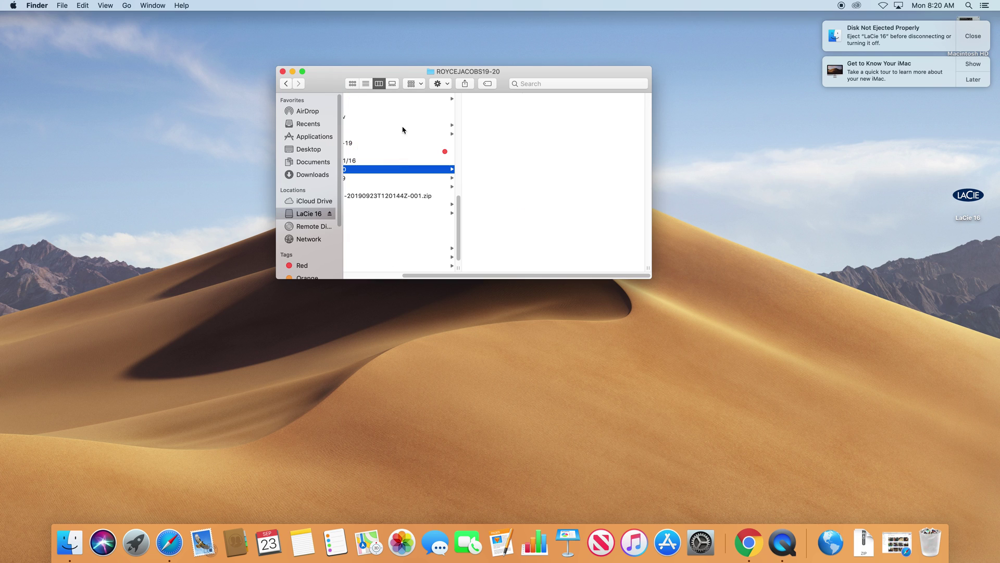
pyautogui.click(440, 85)
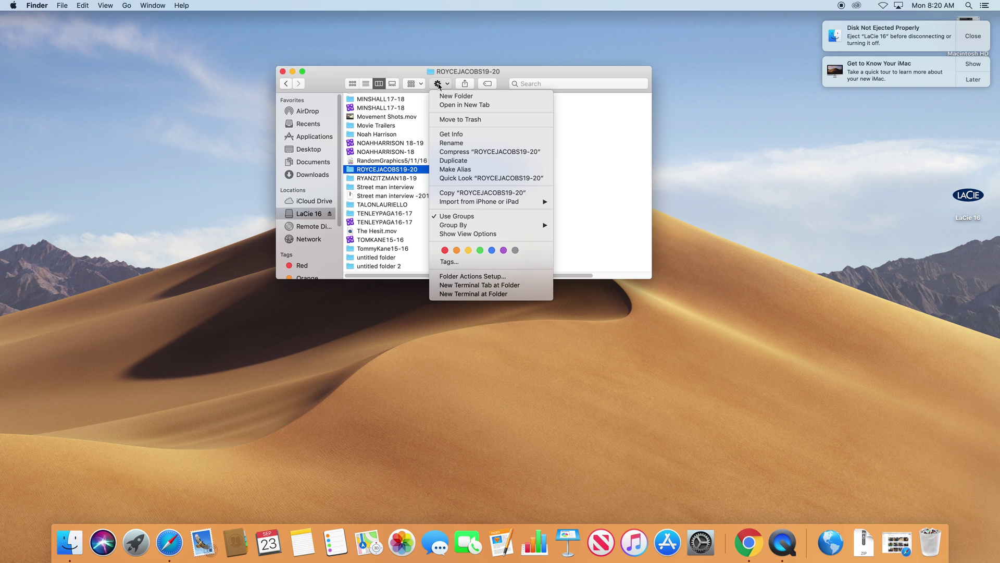
pyautogui.click(62, 6)
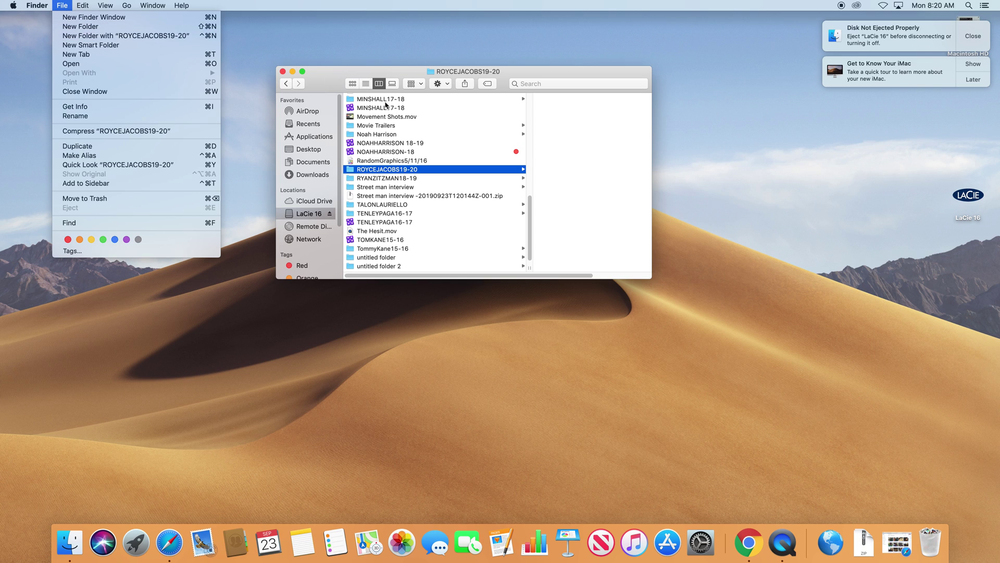
pyautogui.press('super+shift+n')
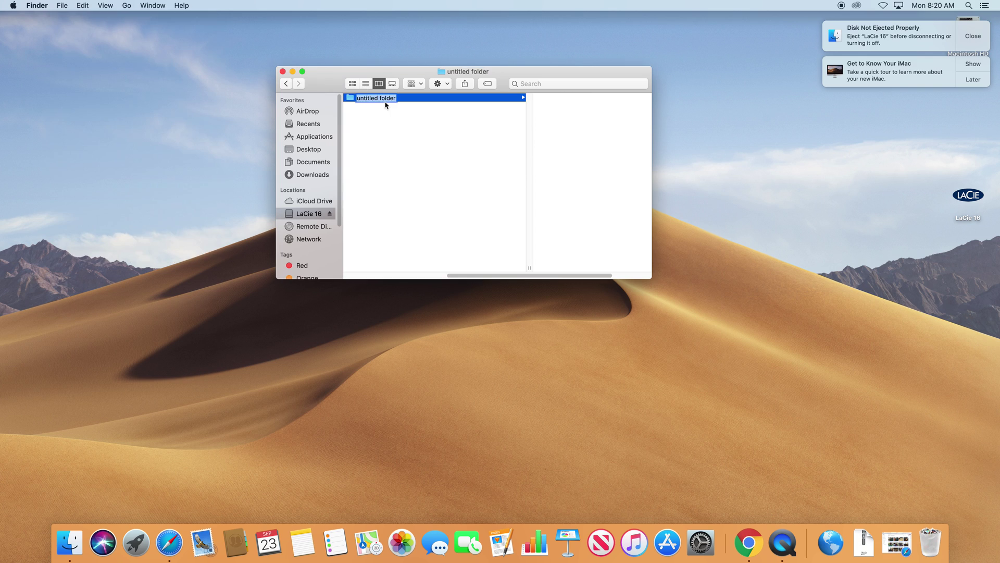
# View the new untitled folder within its parent folder and bring up the actions available for it
pyautogui.moveTo(451, 275); pyautogui.dragTo(348, 263)
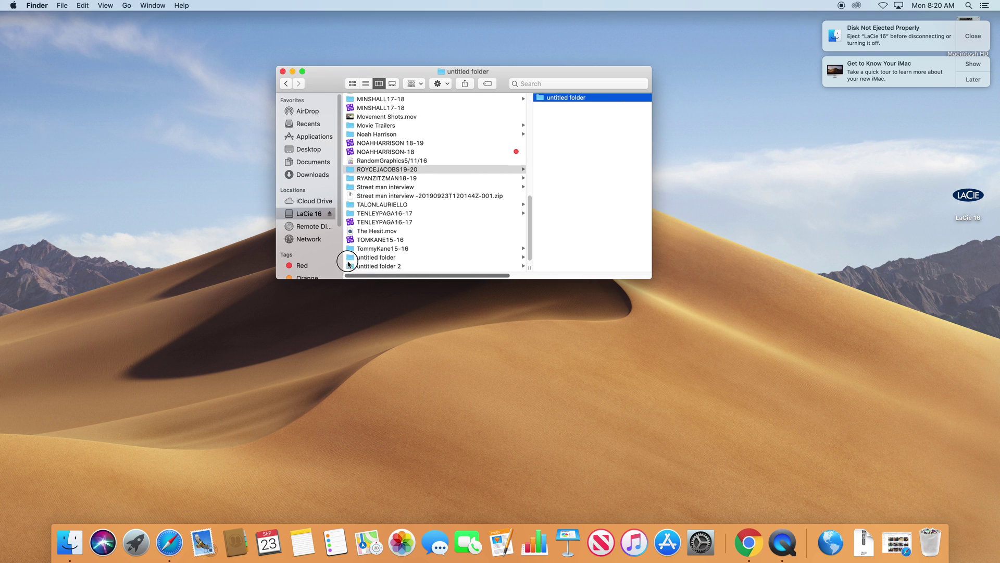
pyautogui.click(568, 127)
pyautogui.click(565, 100)
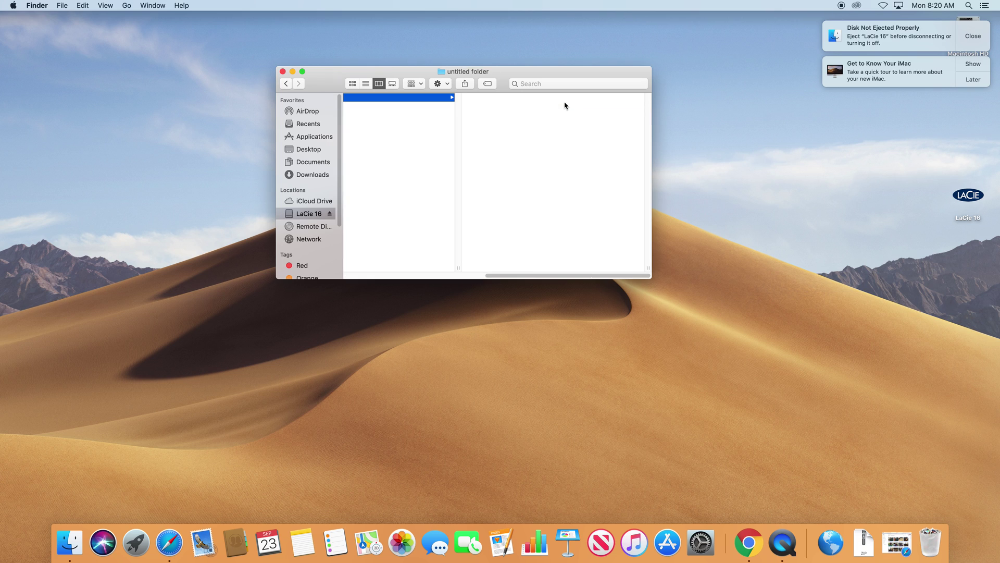
pyautogui.click(573, 98)
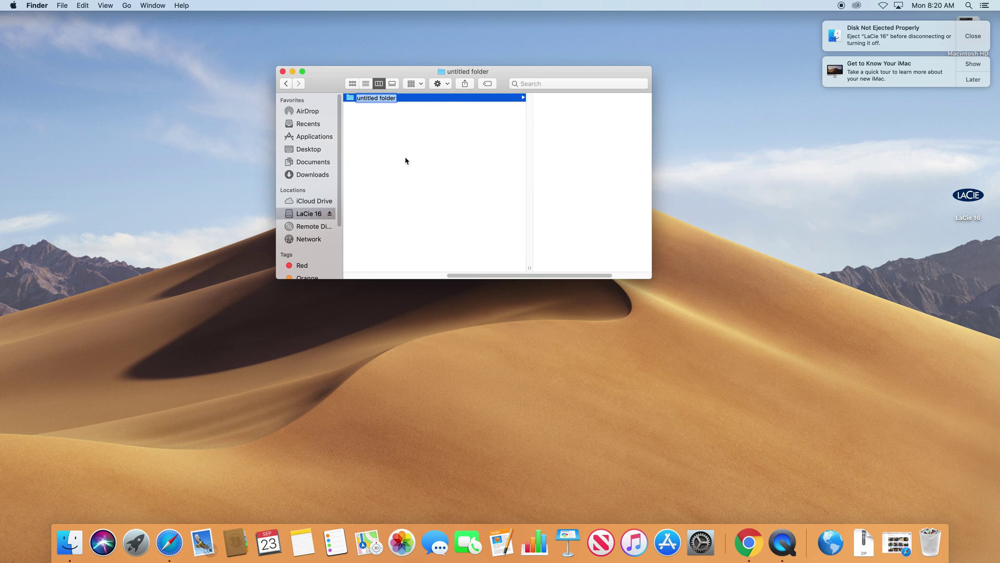
pyautogui.press('Return')
pyautogui.rightClick(351, 103)
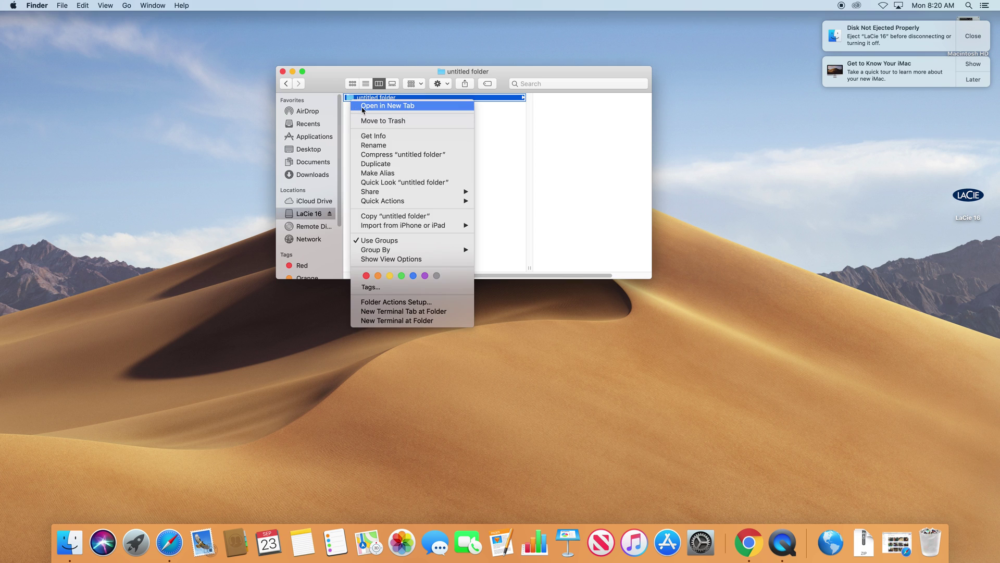
# Switch to System Preferences and assign Secondary Button to the right side of the mouse
pyautogui.click(15, 5)
pyautogui.click(13, 5)
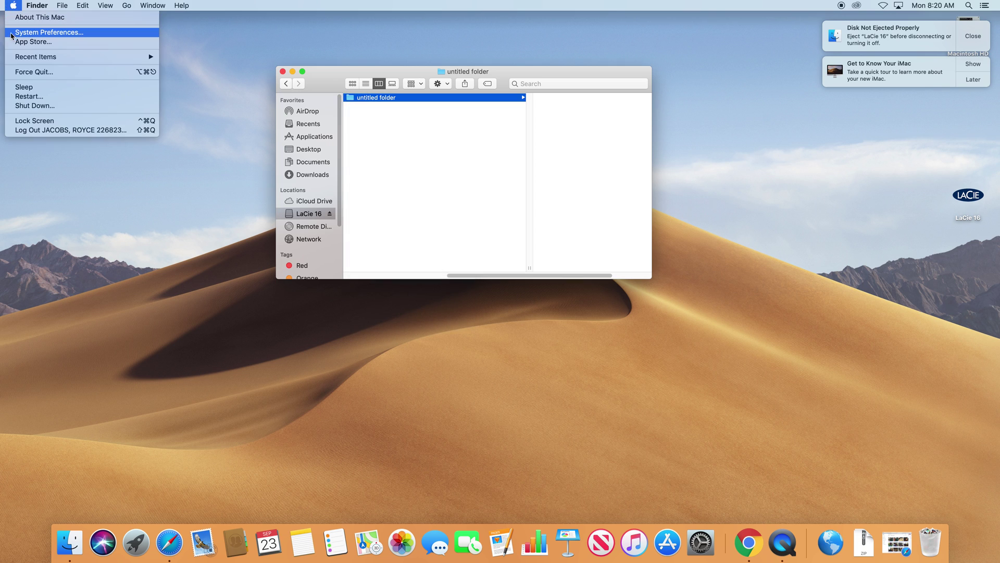
pyautogui.click(21, 35)
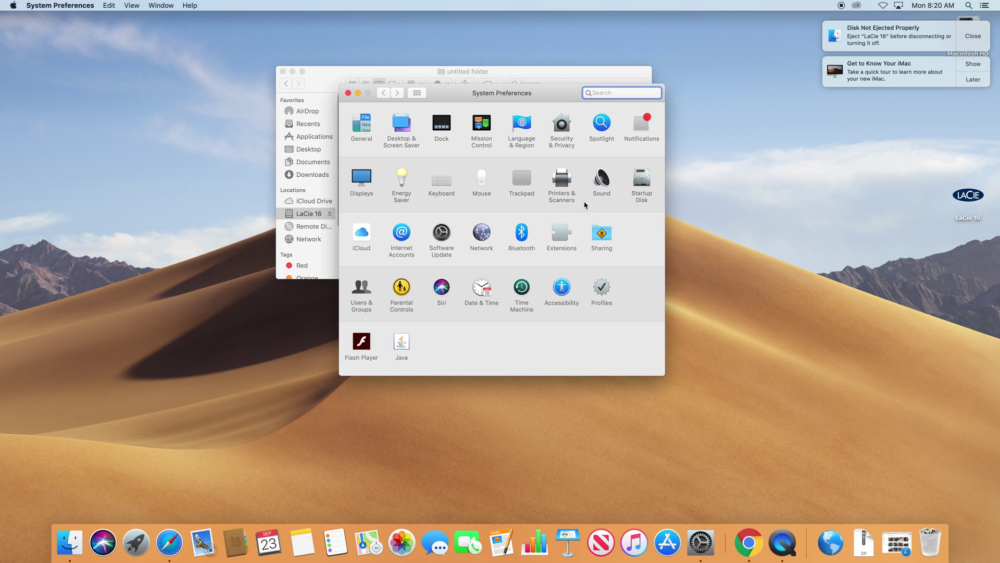
pyautogui.click(479, 182)
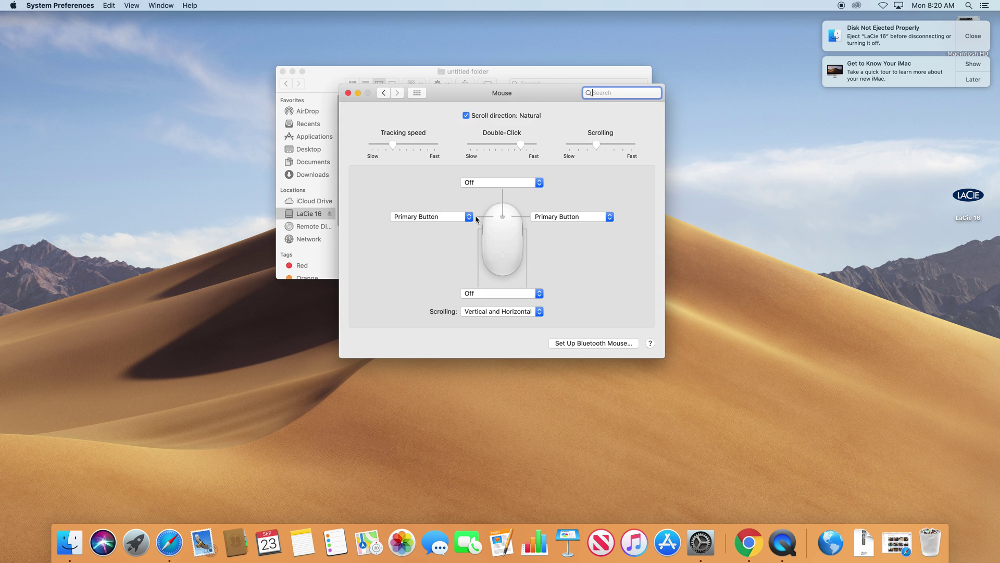
pyautogui.click(569, 218)
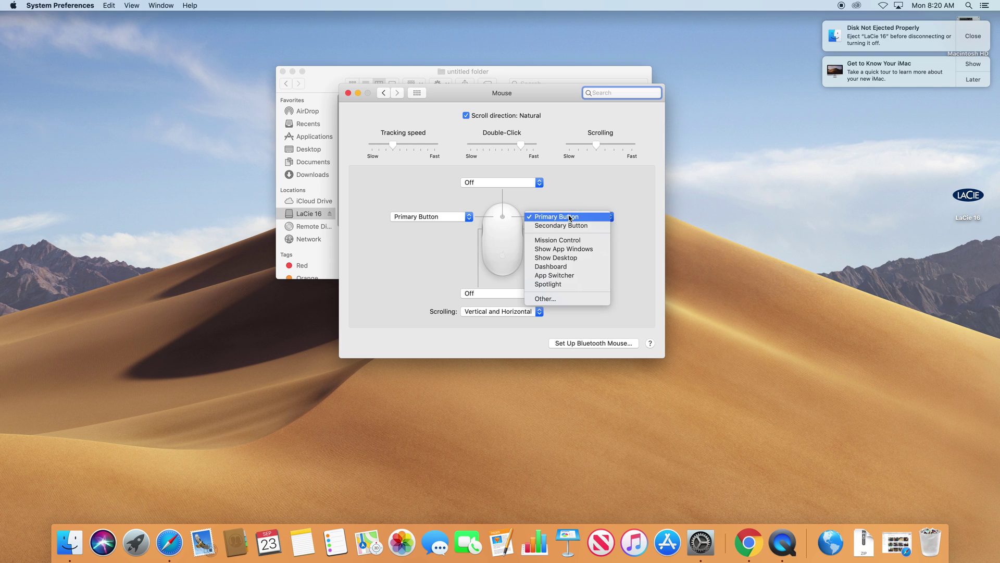
pyautogui.click(573, 226)
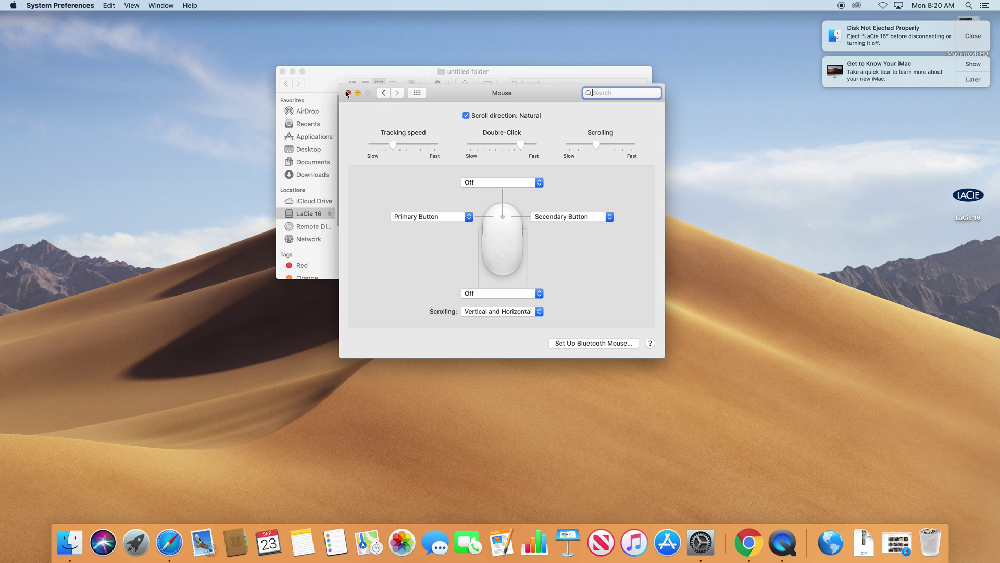
pyautogui.click(348, 93)
# Move the new untitled folder to the Trash and return to the student's 19-20 folder in the drive's file list
pyautogui.rightClick(379, 100)
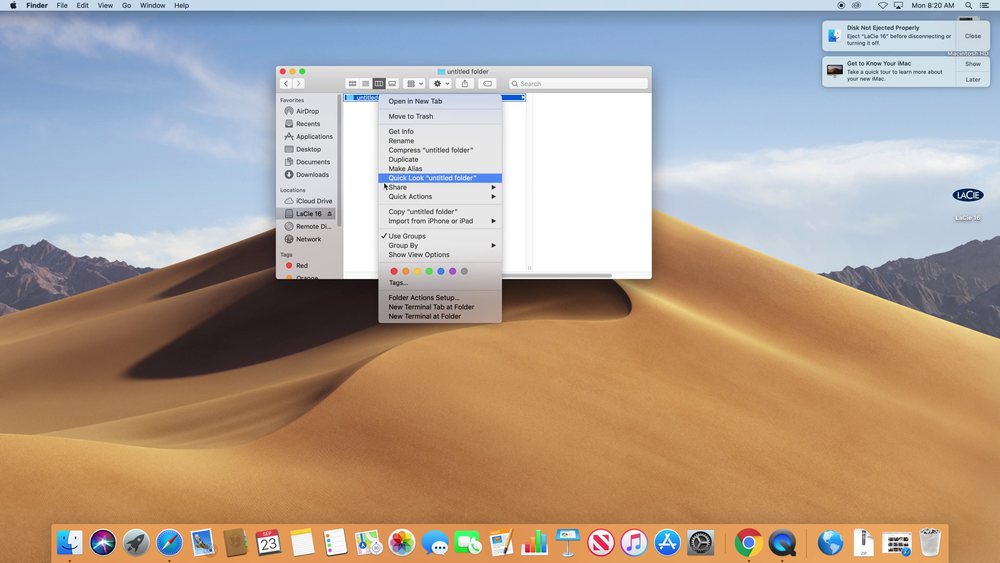
pyautogui.moveTo(386, 189)
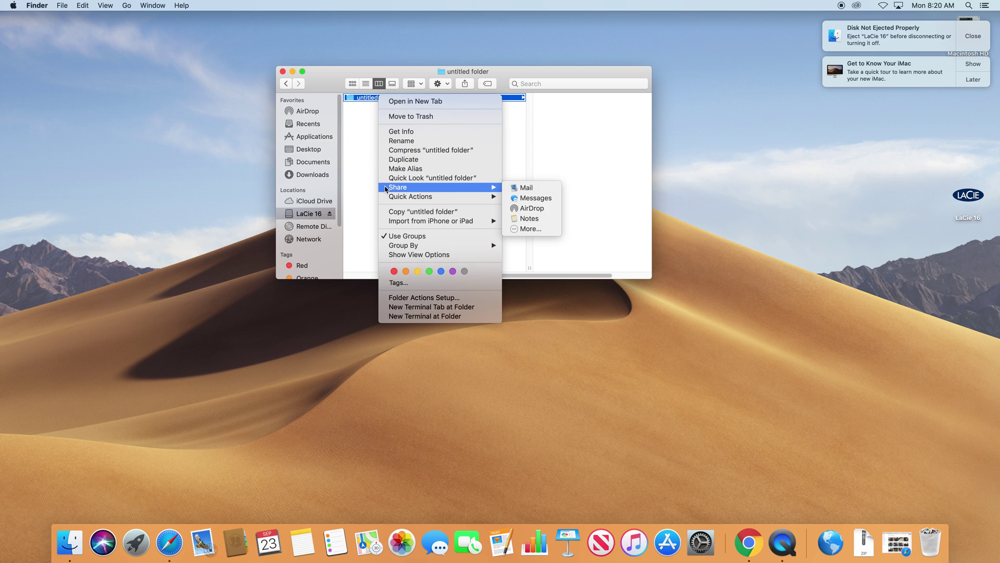
pyautogui.click(411, 116)
pyautogui.moveTo(513, 278); pyautogui.dragTo(357, 283)
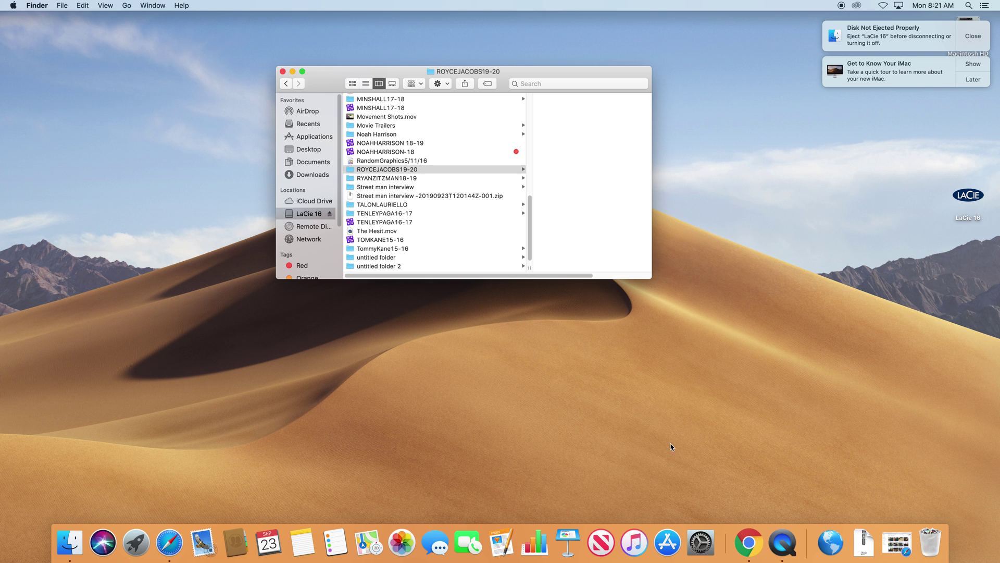
# Switch to Google Drive in Chrome, start downloading the Street man interview folder, and cancel the download
pyautogui.click(748, 542)
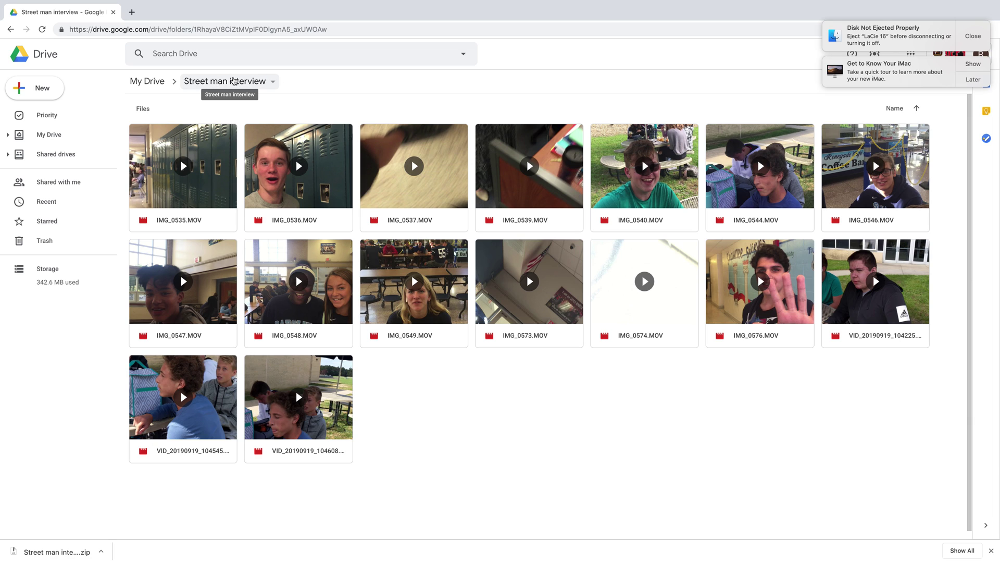
pyautogui.click(273, 82)
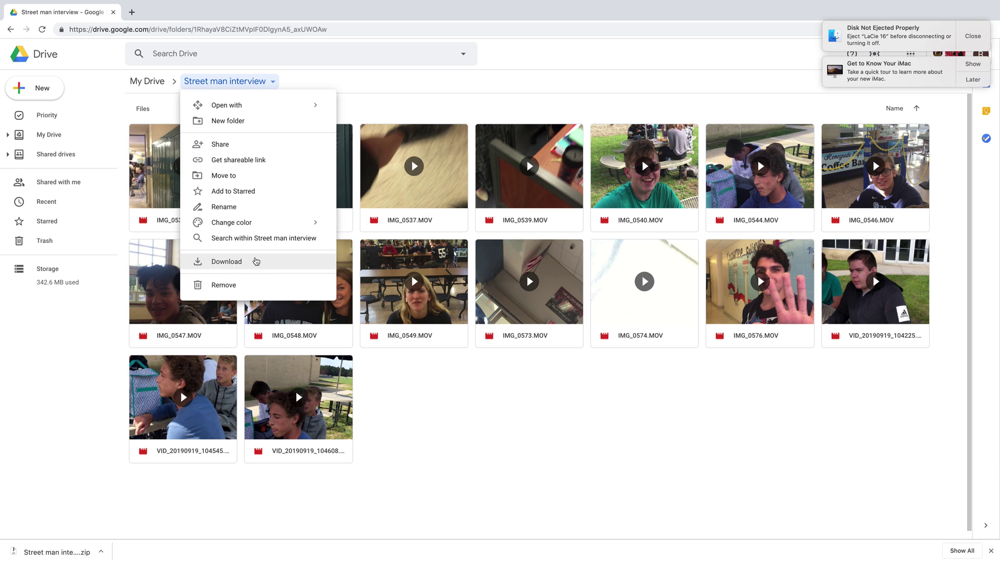
pyautogui.click(242, 264)
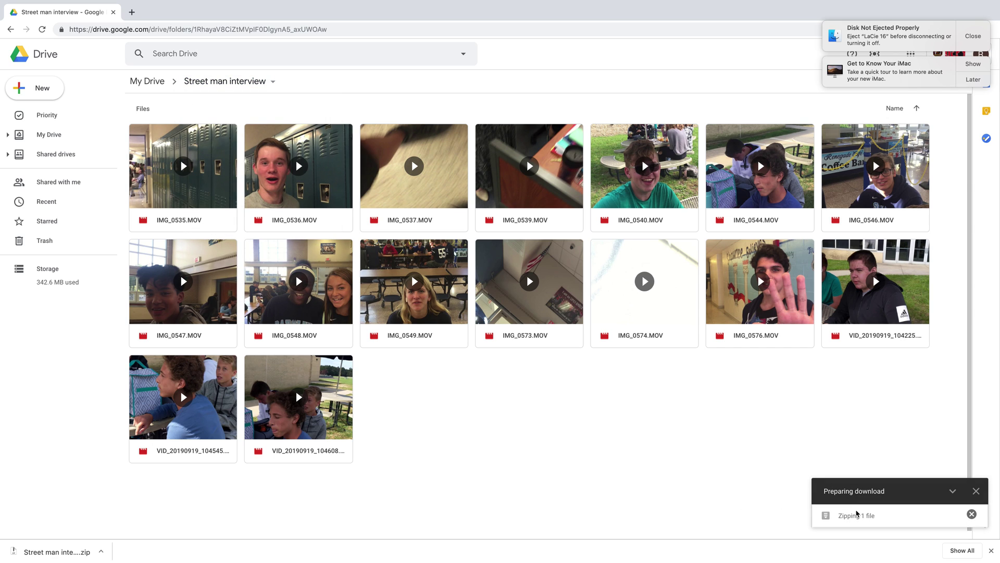
pyautogui.click(972, 514)
# Switch to Finder, select the Street man interview ZIP archive in Downloads, and go back to the LaCie 16 drive
pyautogui.click(70, 552)
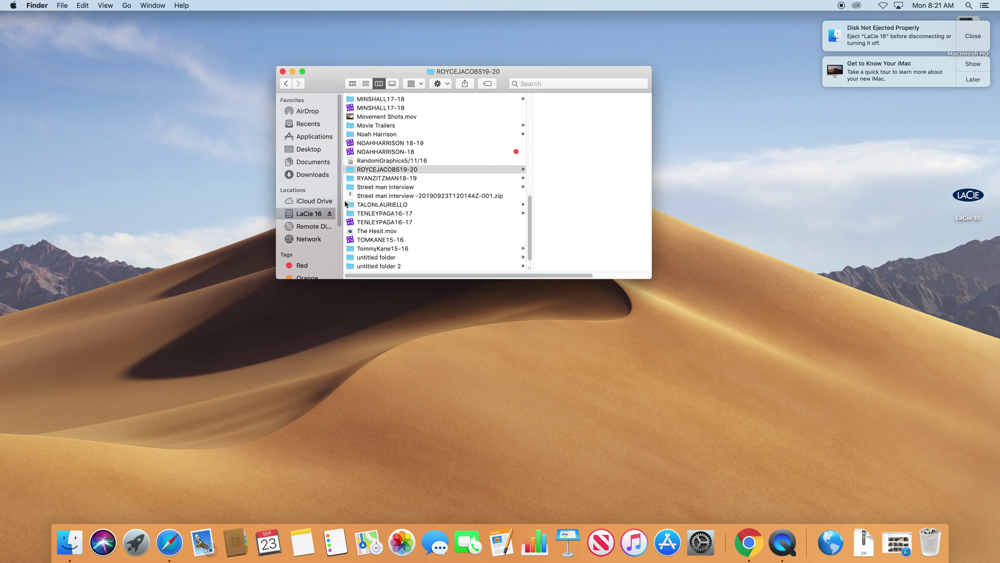
pyautogui.click(315, 175)
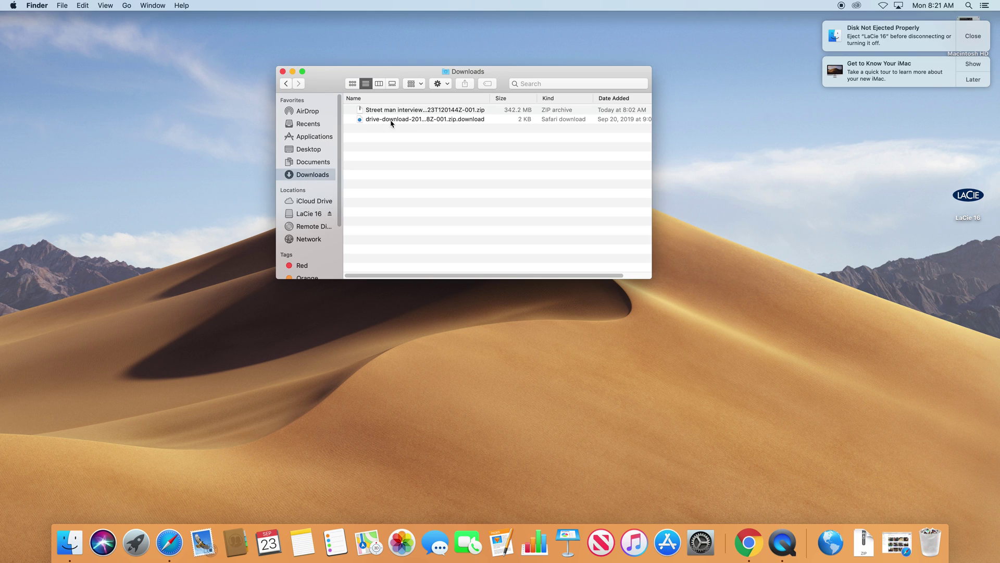
pyautogui.click(473, 113)
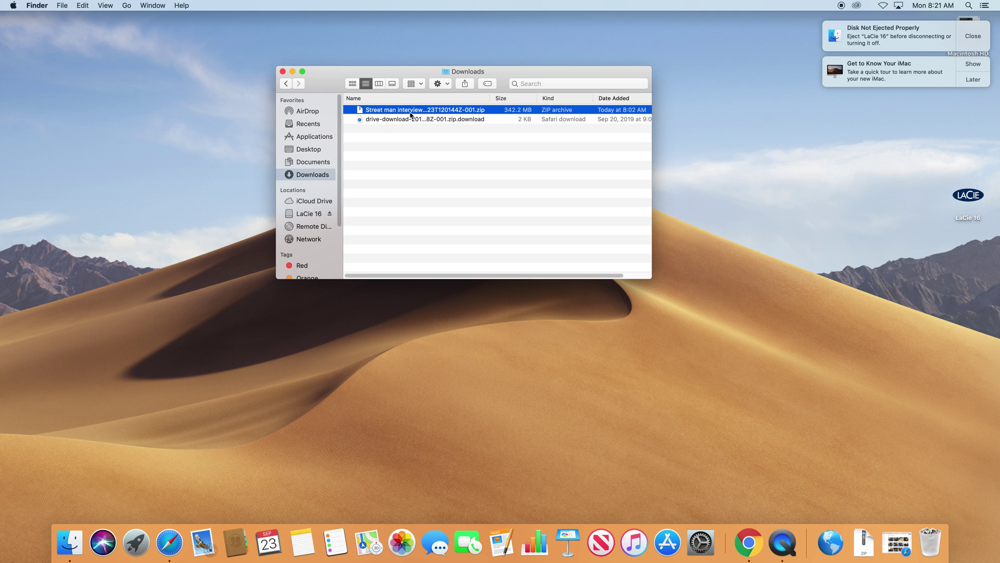
pyautogui.click(315, 214)
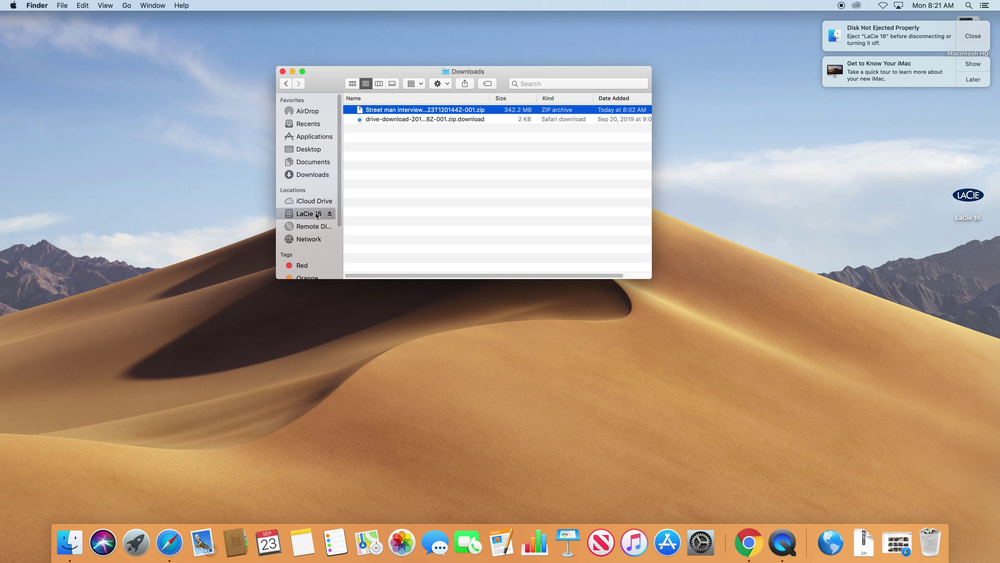
# Copy the Street man interview ZIP archive from the Downloads folder
pyautogui.click(305, 174)
pyautogui.click(407, 112)
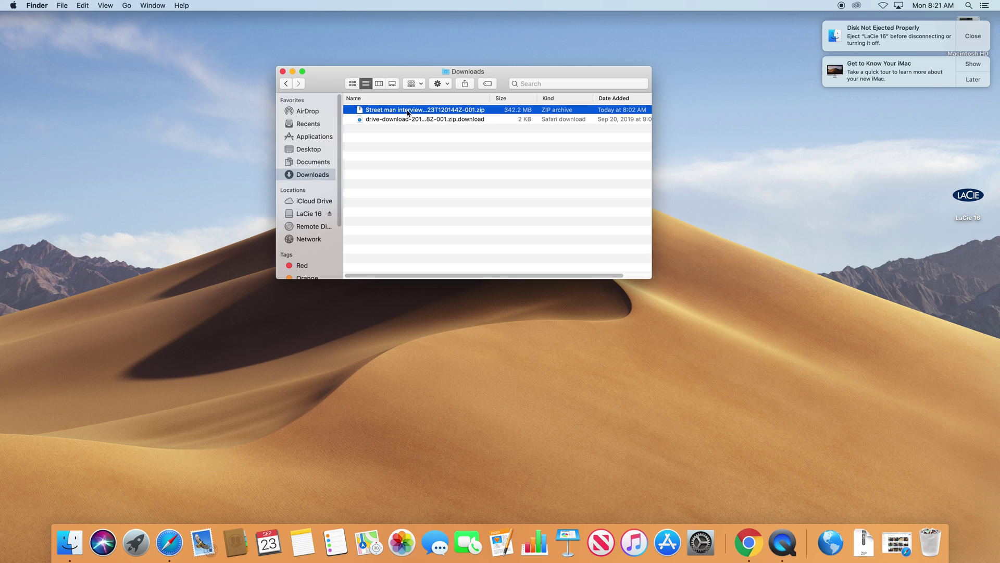
pyautogui.rightClick(407, 112)
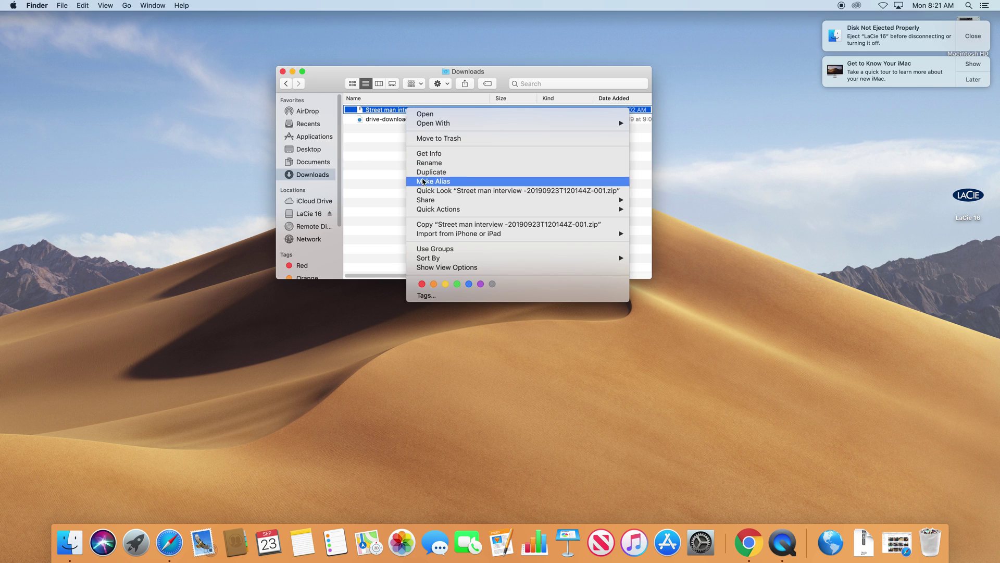
pyautogui.moveTo(436, 202)
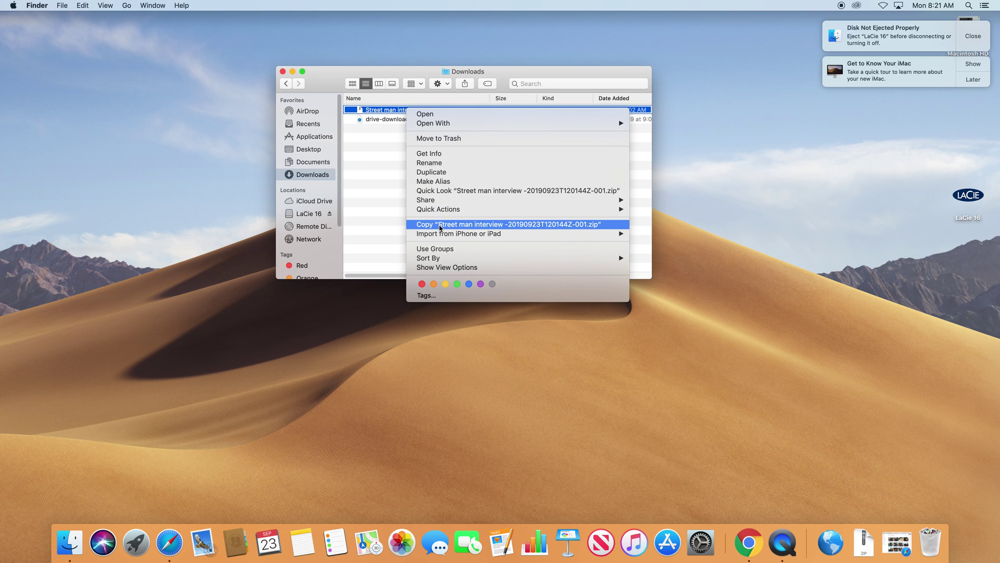
pyautogui.click(368, 162)
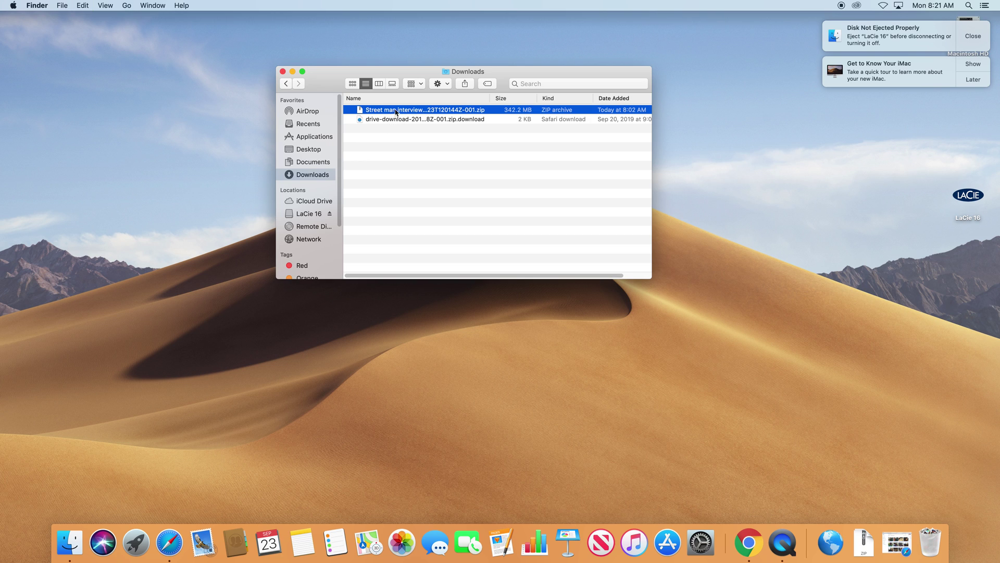
pyautogui.click(83, 6)
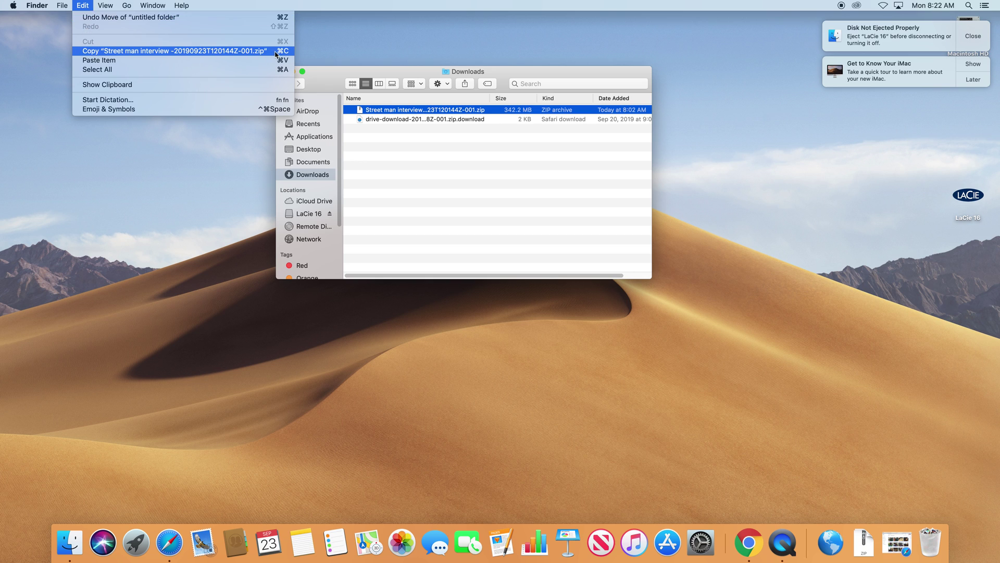
pyautogui.click(411, 169)
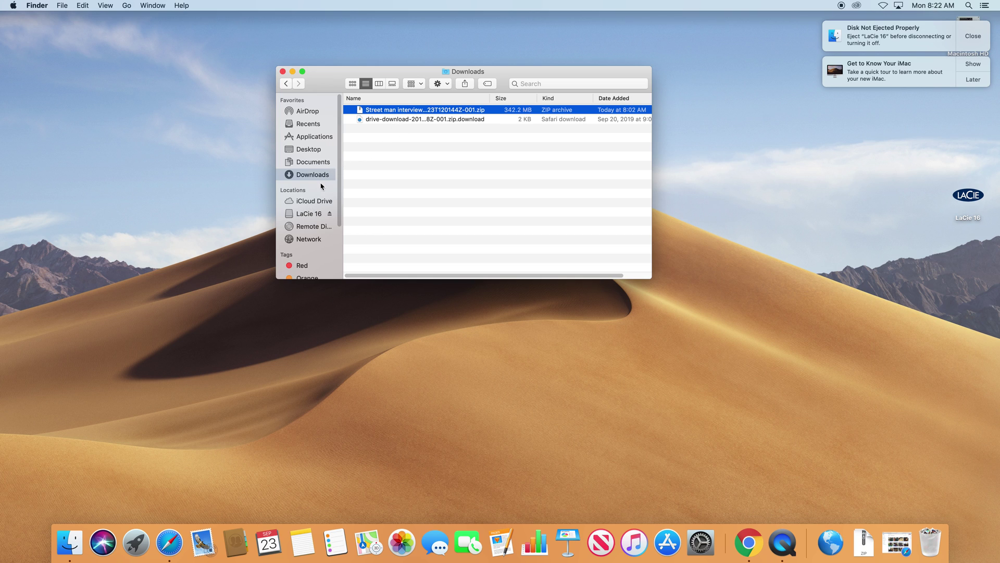
# Open the student's 19-20 folder on the LaCie 16 drive and show it in list view
pyautogui.click(309, 214)
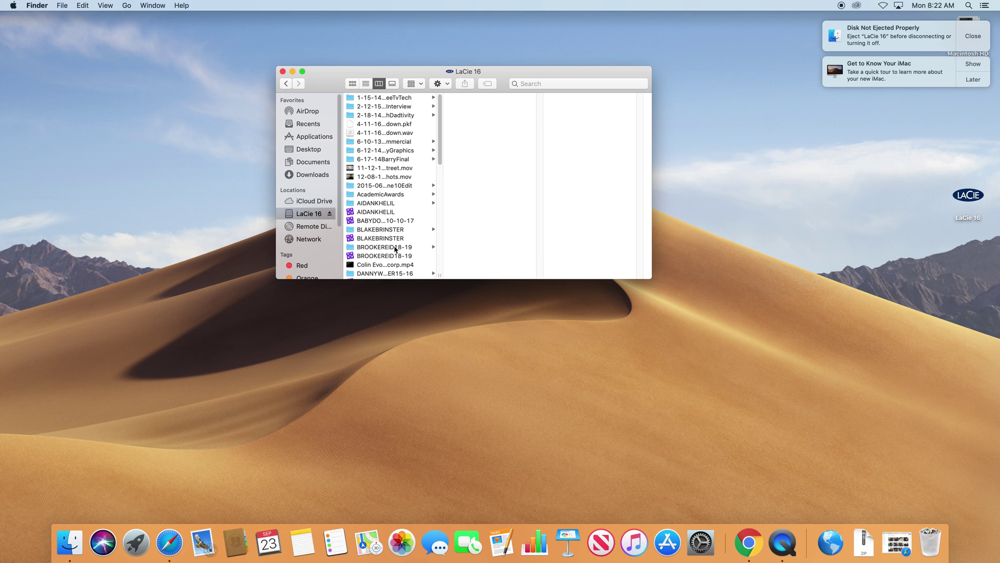
pyautogui.moveTo(442, 154); pyautogui.dragTo(442, 264)
pyautogui.click(406, 169)
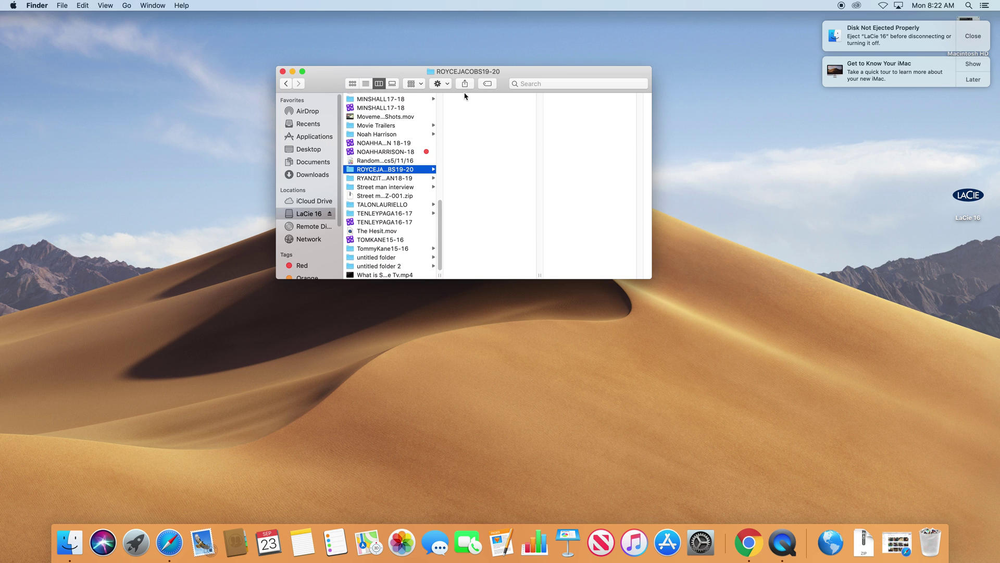
pyautogui.moveTo(440, 274); pyautogui.dragTo(474, 275)
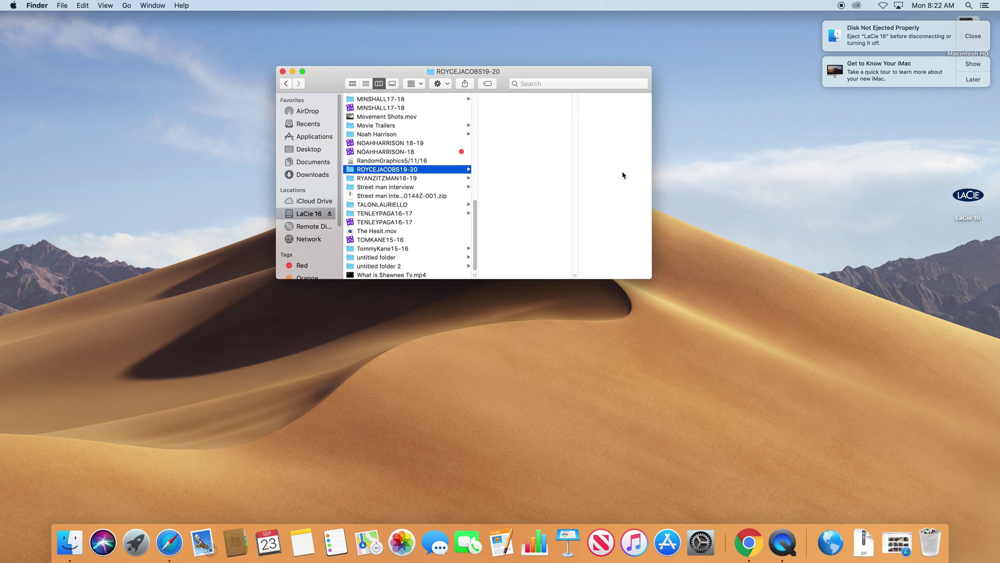
pyautogui.click(369, 87)
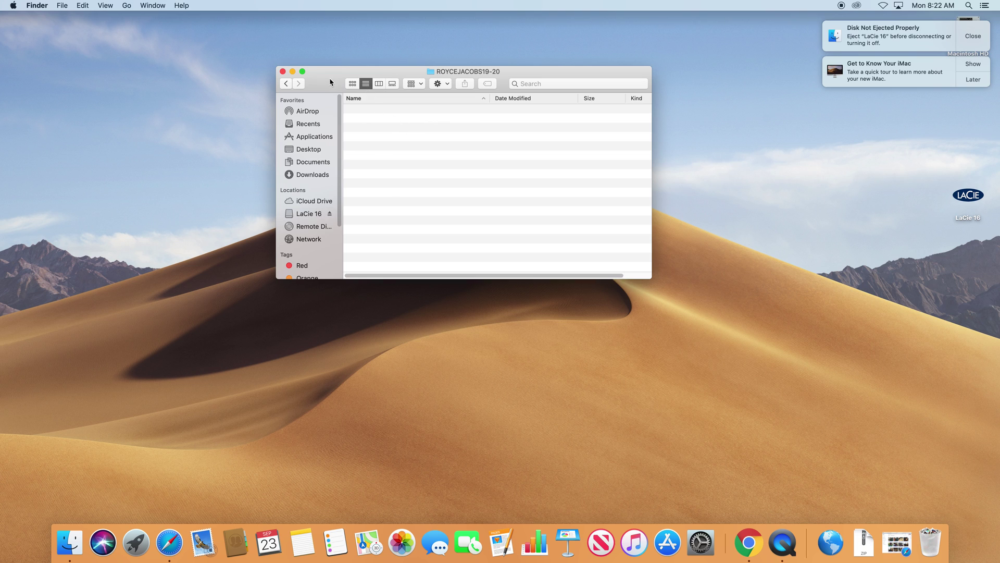
# Show the LaCie 16 drive's contents in list view, sorted by date modified with the newest first
pyautogui.click(307, 215)
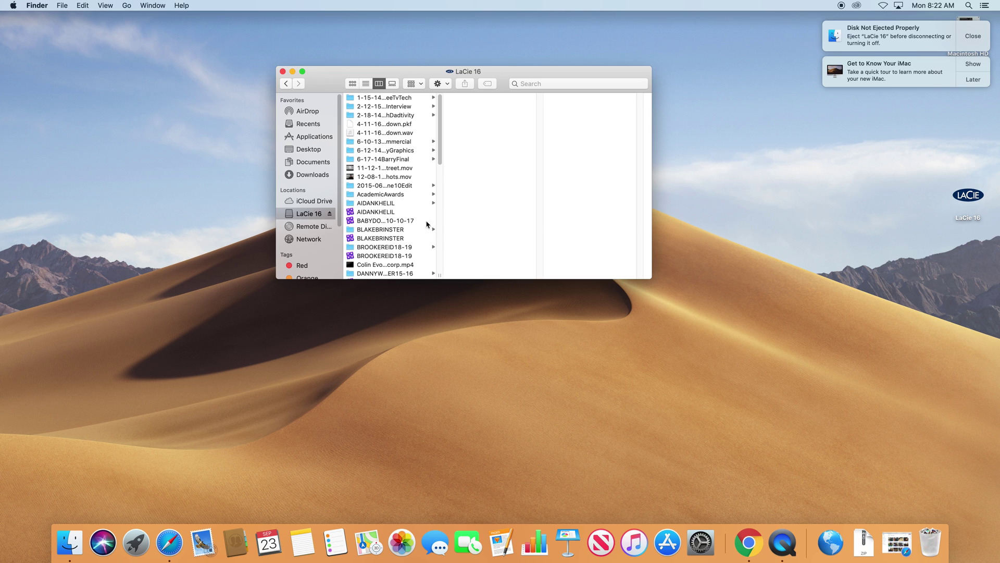
pyautogui.click(366, 84)
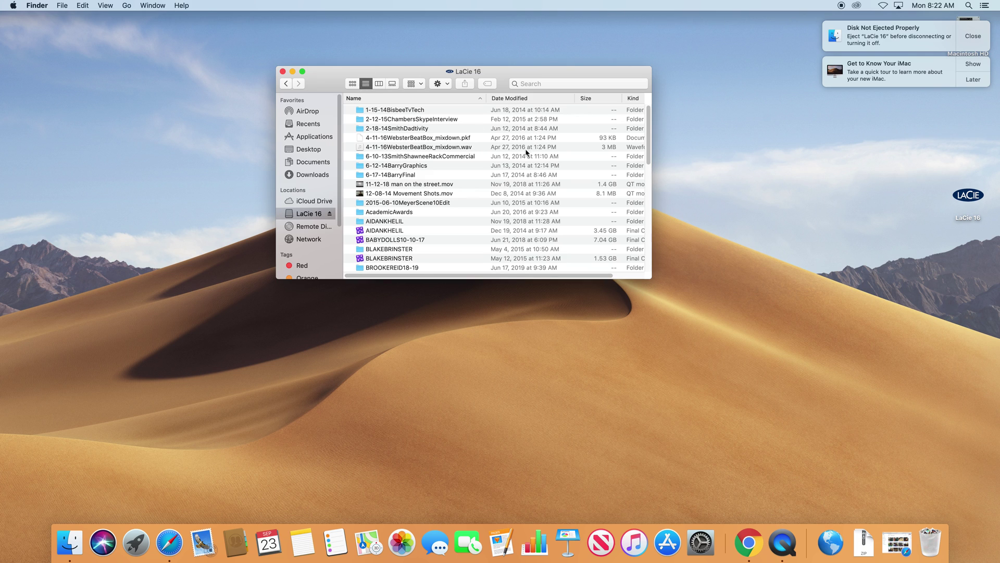
pyautogui.click(515, 98)
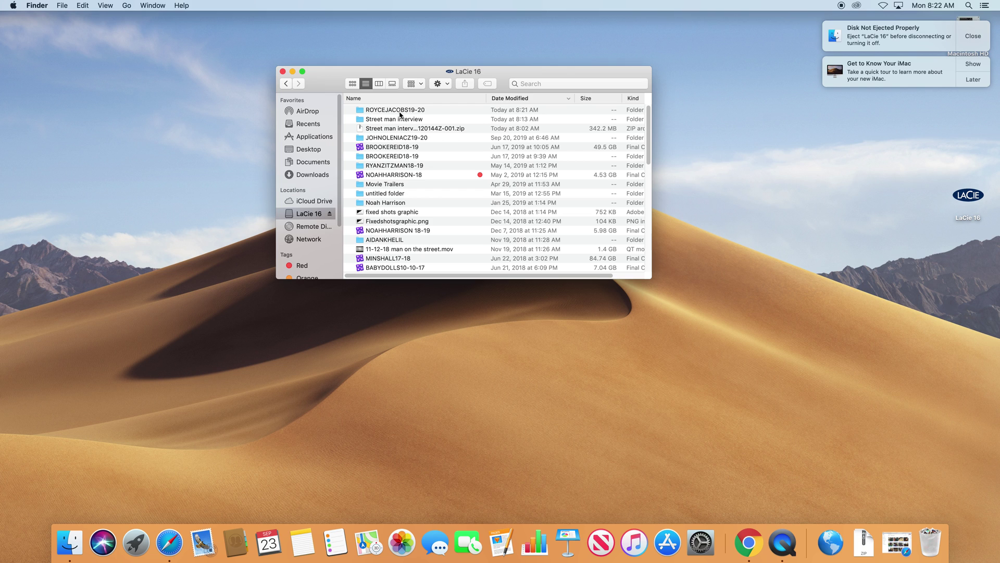
pyautogui.click(354, 99)
pyautogui.click(355, 98)
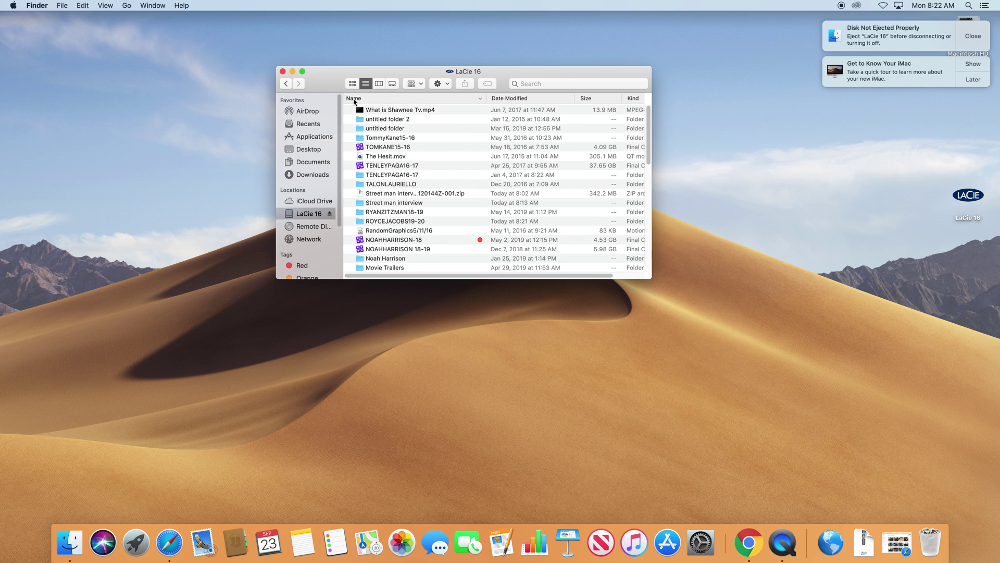
pyautogui.click(354, 99)
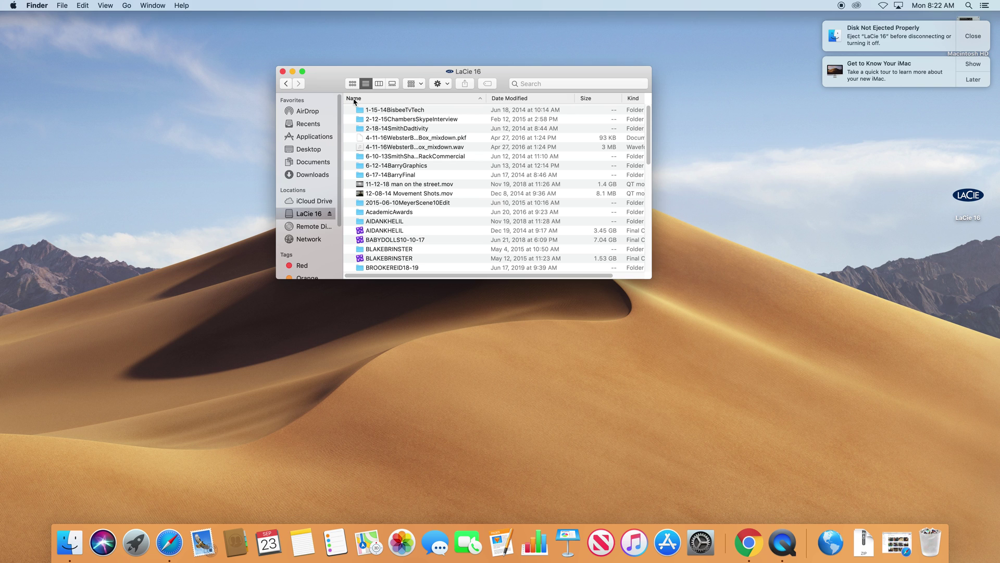
pyautogui.click(507, 99)
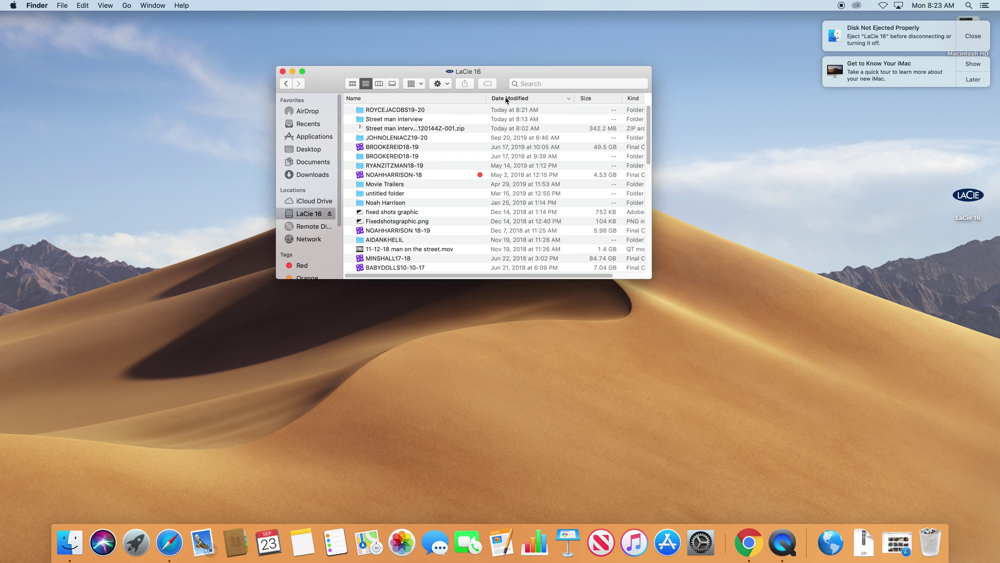
# Paste the Street man interview ZIP archive into the student's 19-20 folder and extract it, expanding the extracted folder to list its clips
pyautogui.doubleClick(401, 111)
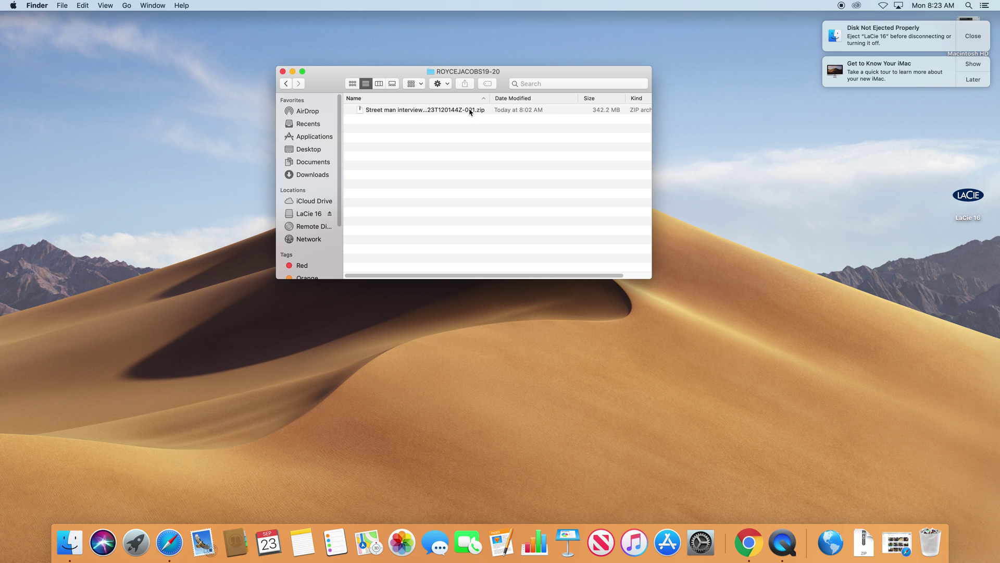
pyautogui.doubleClick(364, 111)
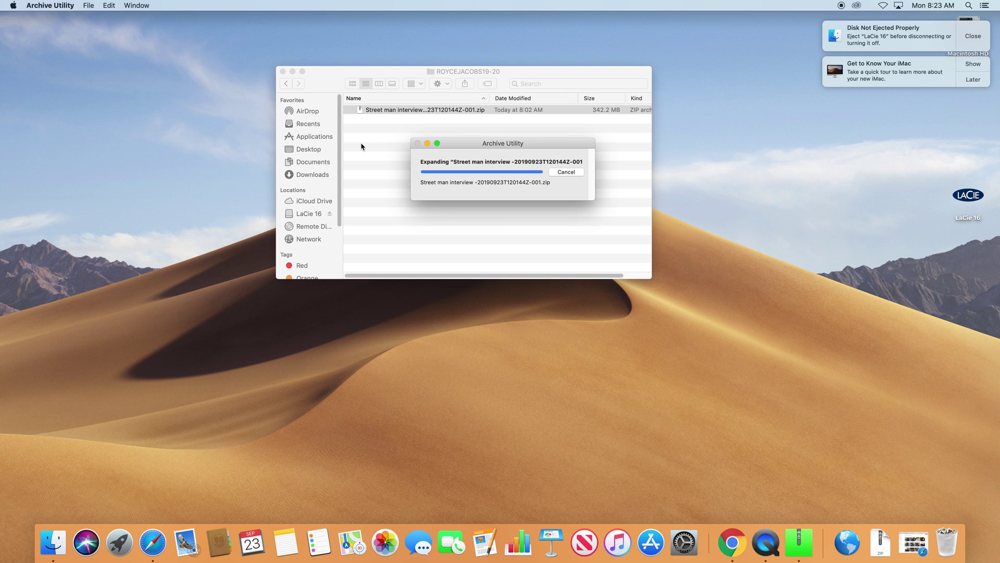
pyautogui.click(349, 110)
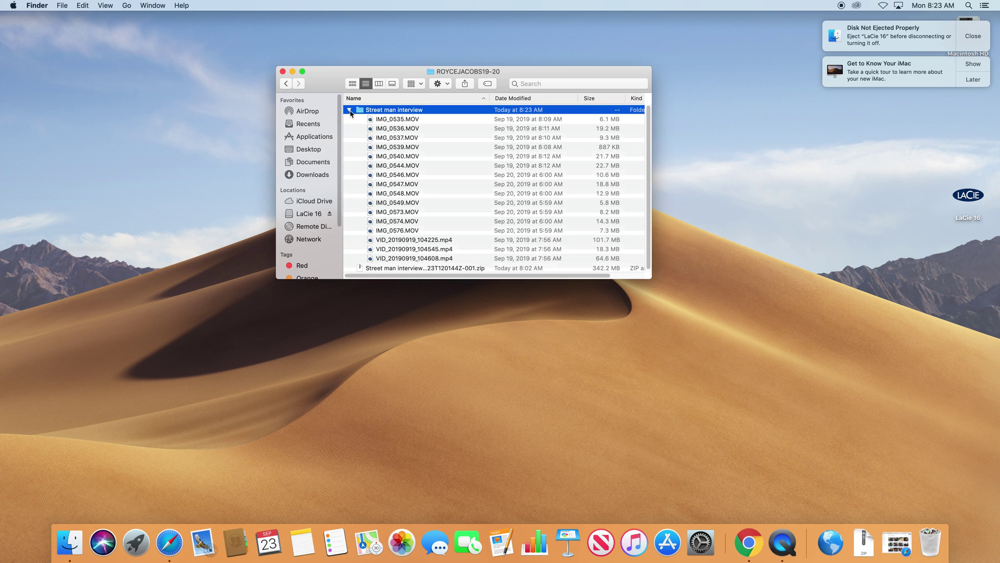
# Switch to Google Drive in Chrome and dismiss both system notifications, choosing Don't Remind Me for the iMac tour
pyautogui.click(759, 556)
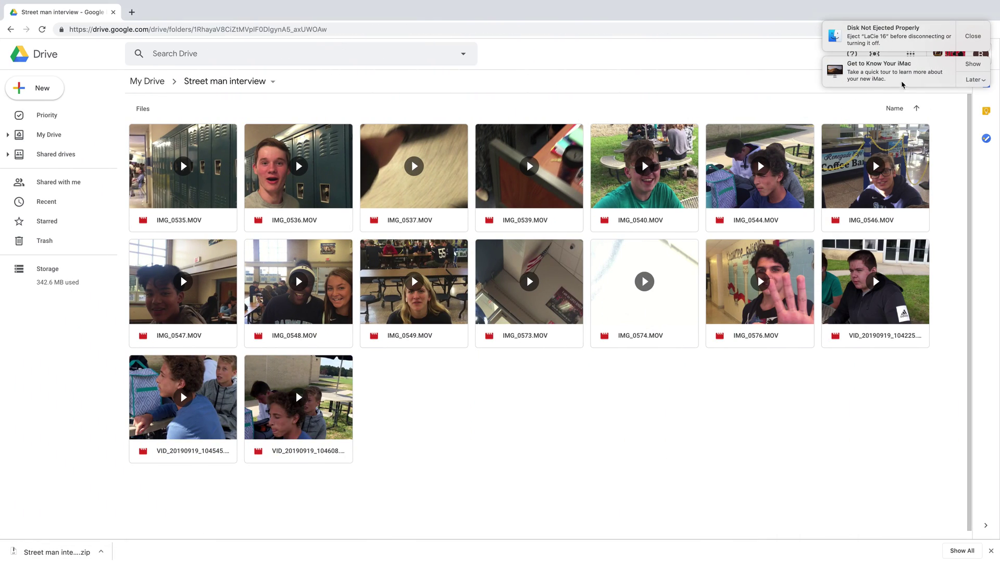
pyautogui.click(978, 79)
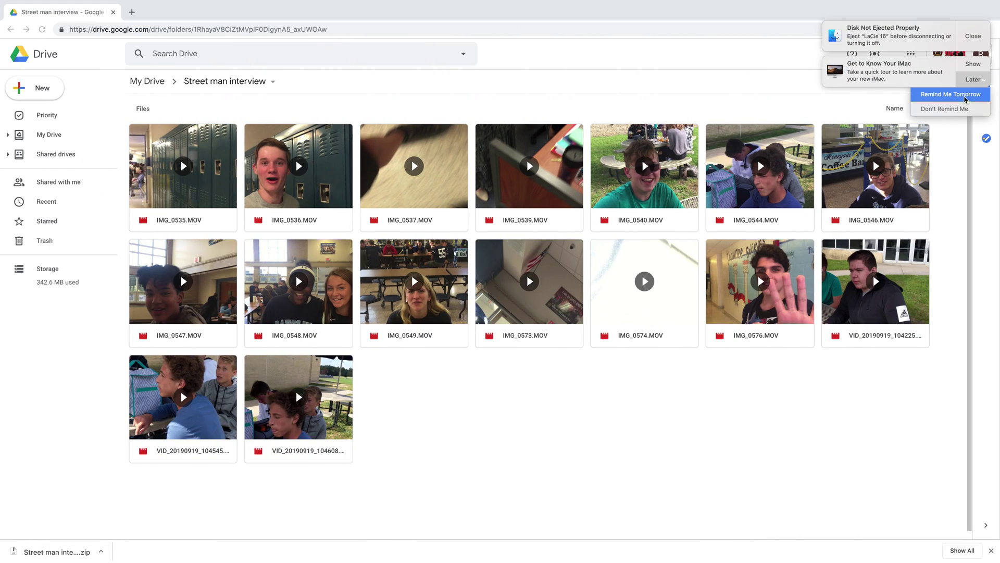
pyautogui.click(966, 107)
pyautogui.click(972, 36)
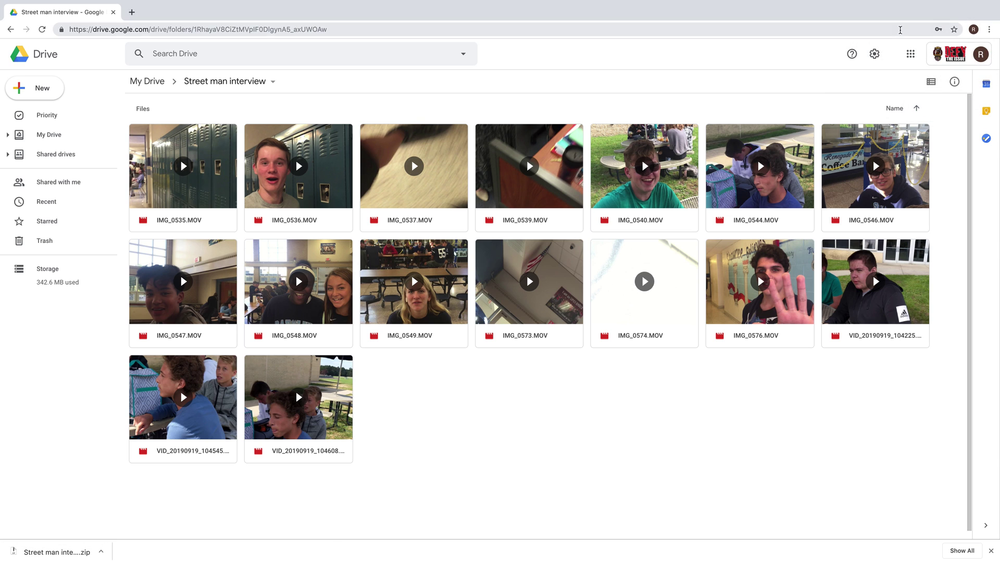
# Show the Drive folder as a list, take Chrome out of full screen, and arrange its window side by side with Finder
pyautogui.click(931, 82)
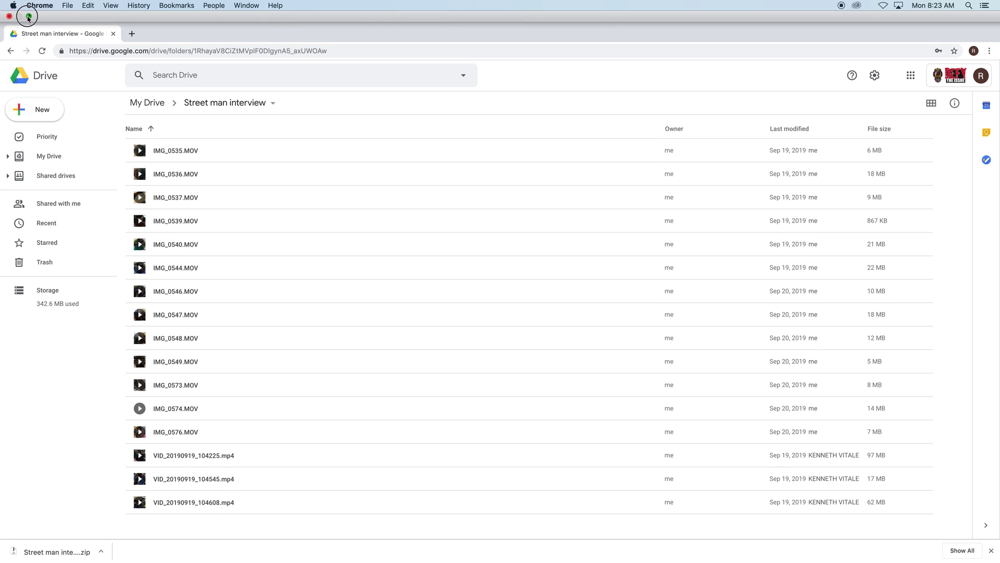
pyautogui.click(29, 17)
pyautogui.moveTo(200, 37); pyautogui.dragTo(732, 25)
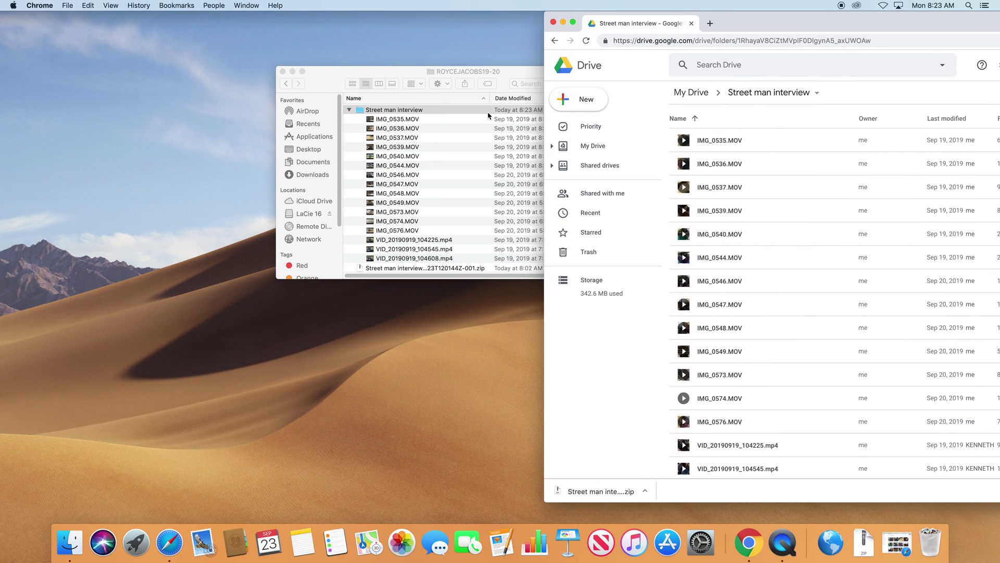
pyautogui.click(430, 120)
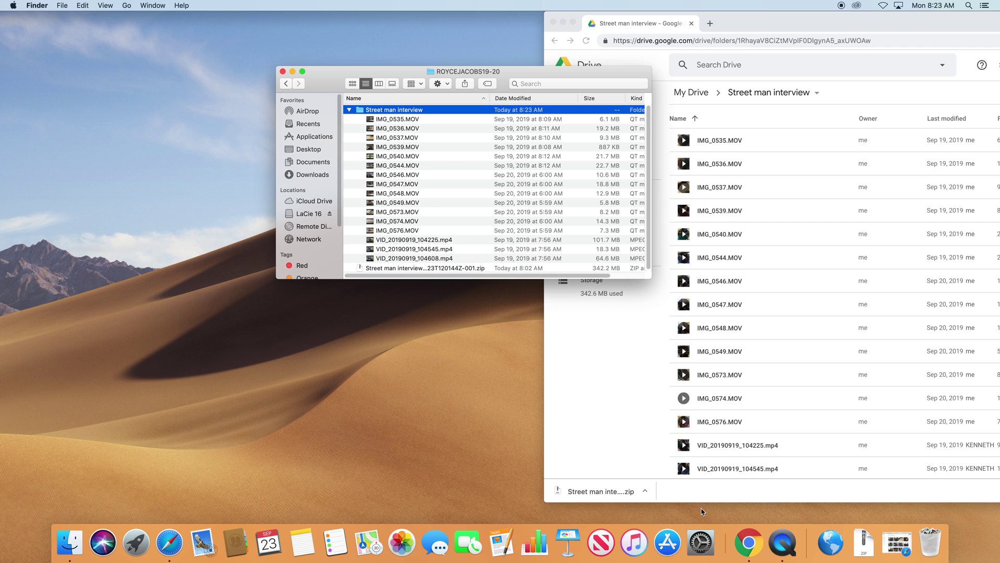
pyautogui.moveTo(320, 83); pyautogui.dragTo(128, 103)
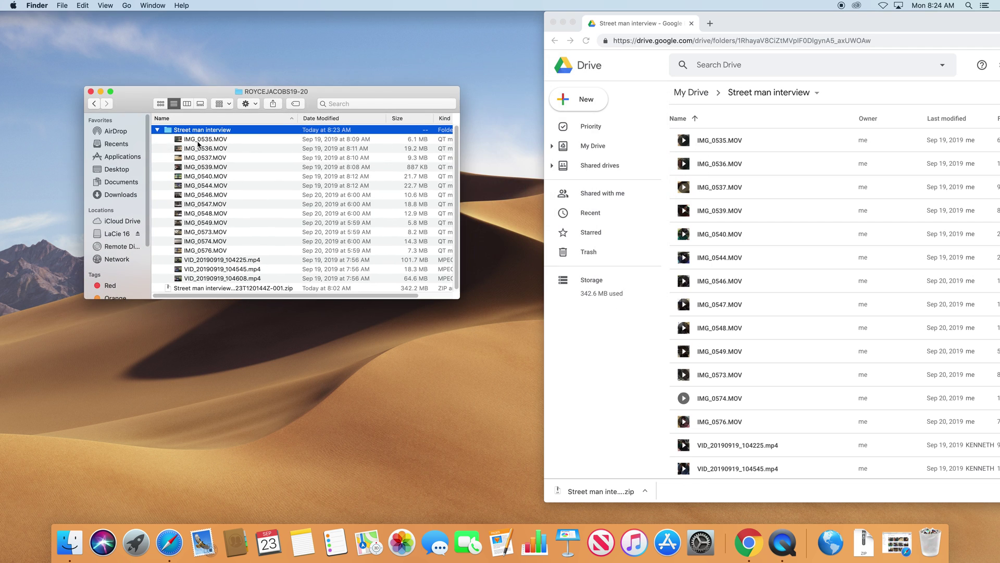
# Preview the clips in the Street man interview folder with Quick Look, starting at IMG_0535.MOV
pyautogui.click(202, 141)
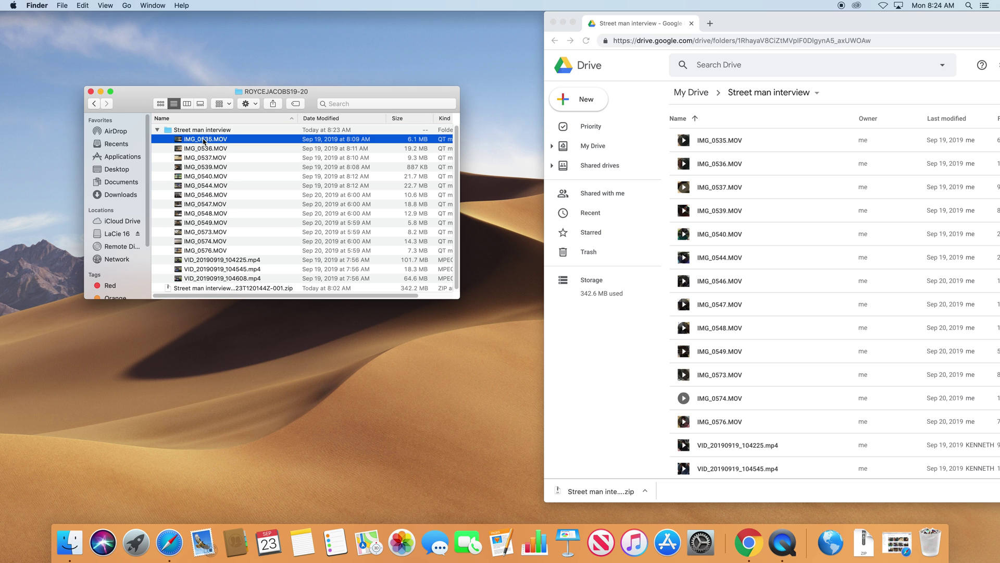
pyautogui.press('space')
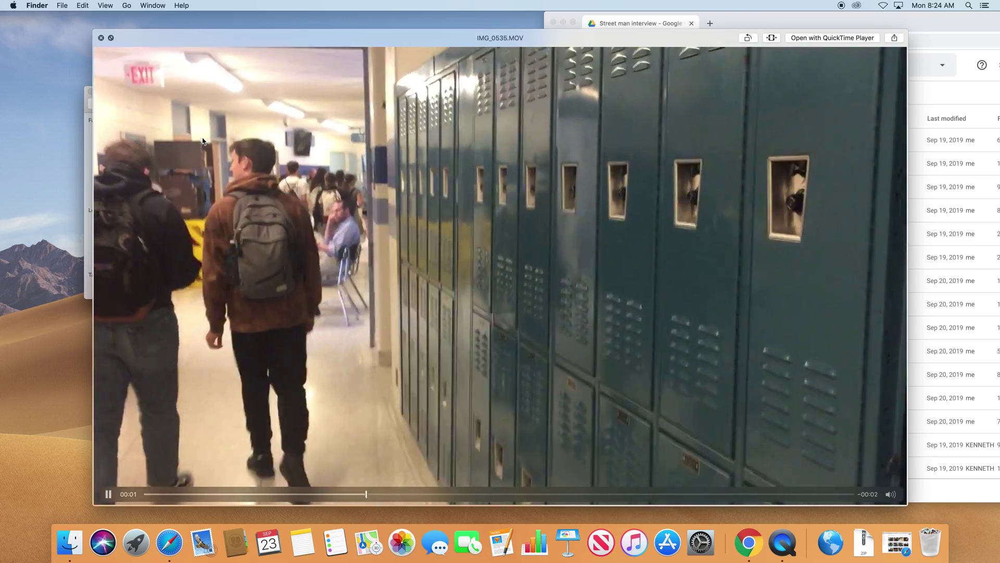
pyautogui.press('Up')
pyautogui.press('Down')
pyautogui.press('Down')
pyautogui.press('Down')
pyautogui.press('Down')
pyautogui.press('Down')
pyautogui.press('Down')
pyautogui.press('Down')
pyautogui.press('space')
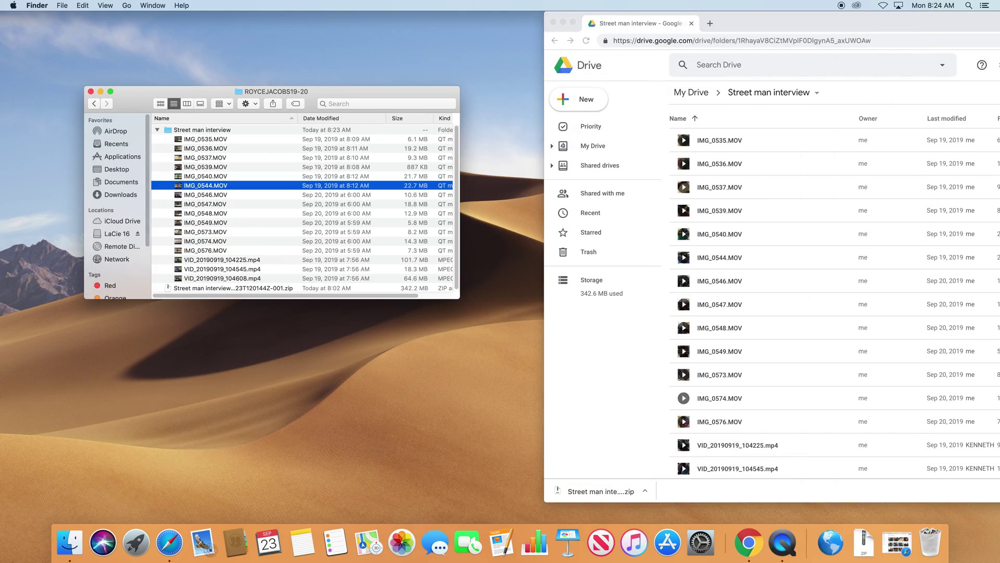
# Select the extracted Street man interview folder in Finder and close the Google Drive window
pyautogui.click(167, 130)
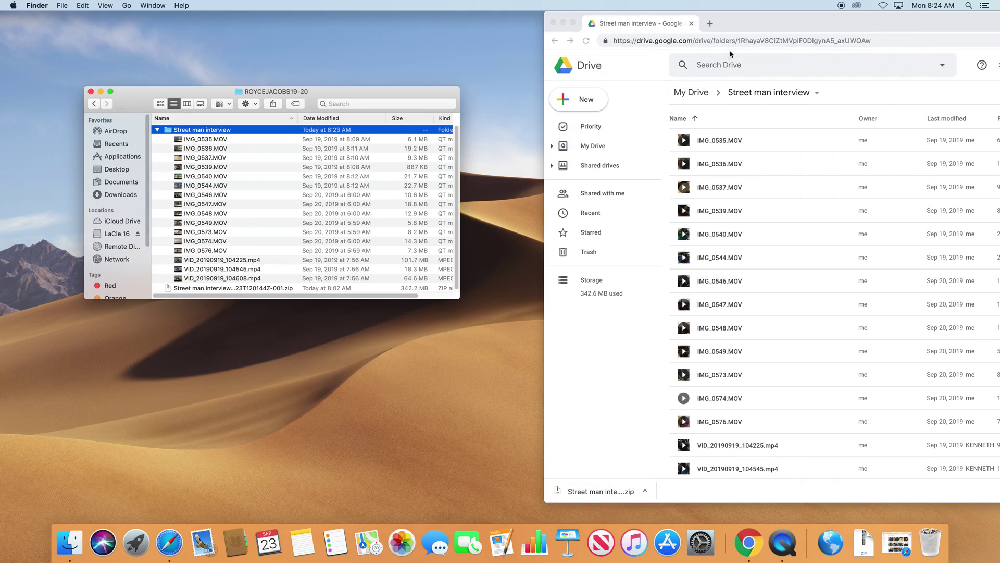
pyautogui.click(554, 22)
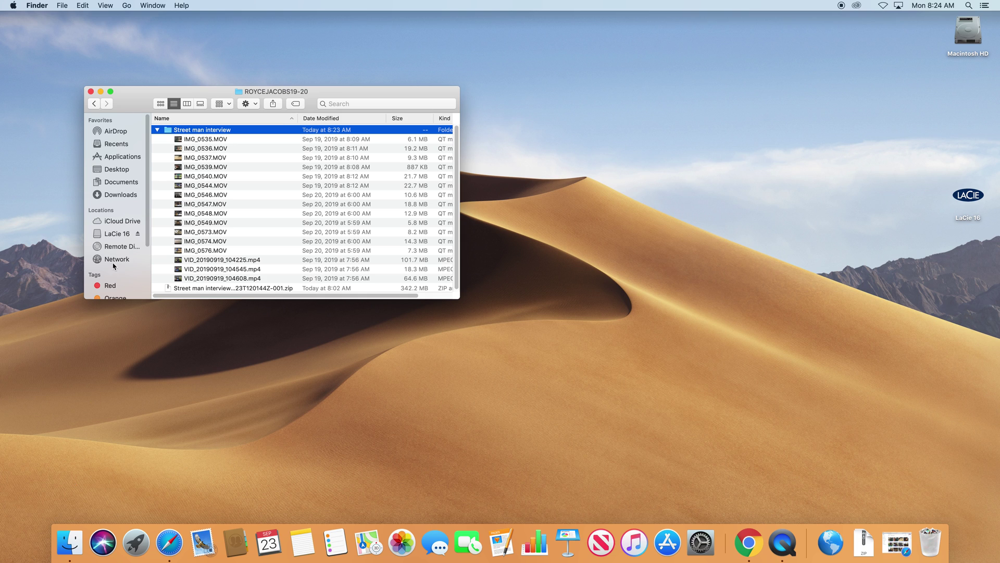
# Show the Applications folder in list view and add Final Cut Pro to the Dock
pyautogui.click(122, 157)
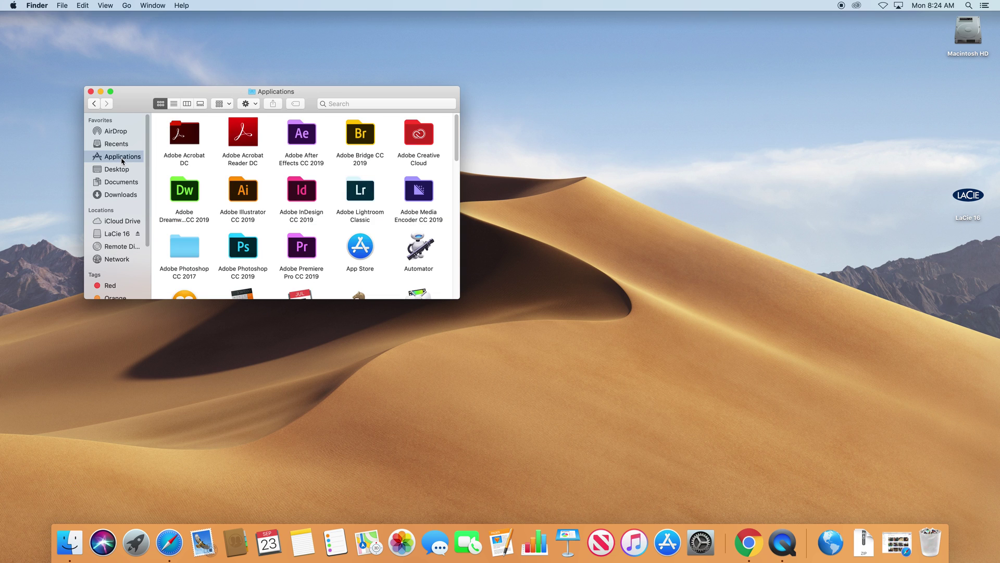
pyautogui.click(174, 104)
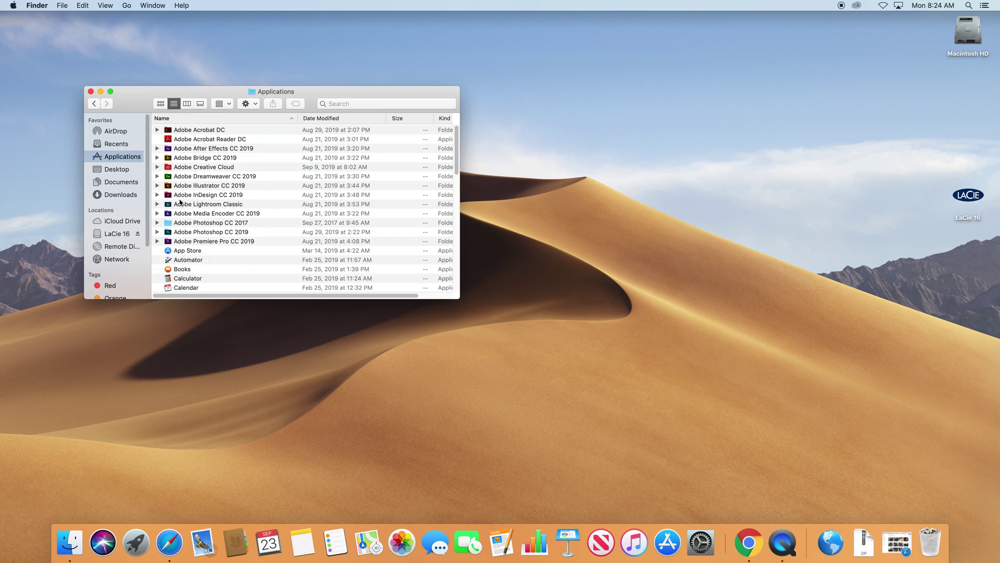
pyautogui.moveTo(457, 146); pyautogui.dragTo(447, 180)
pyautogui.click(169, 165)
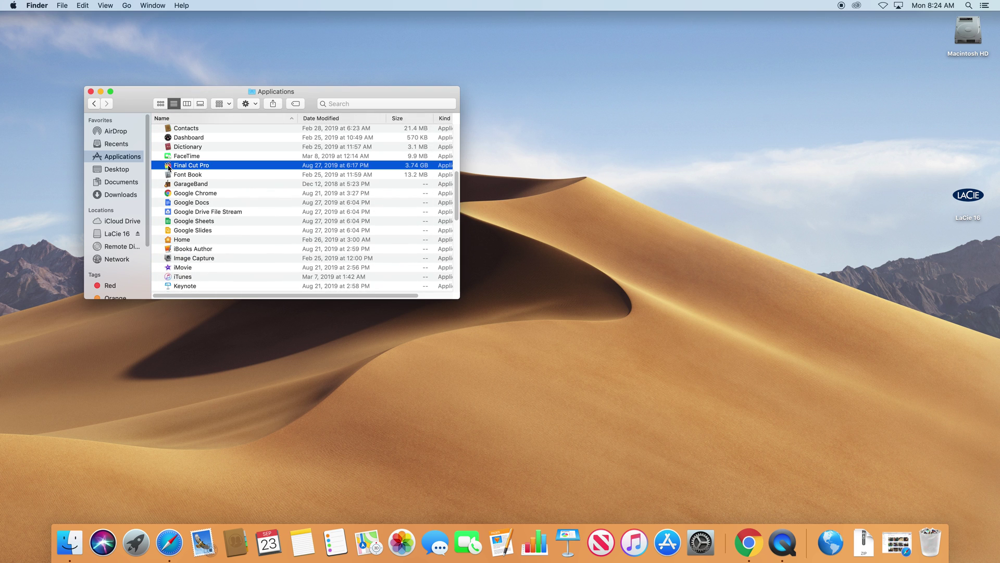
pyautogui.moveTo(167, 167); pyautogui.dragTo(387, 553)
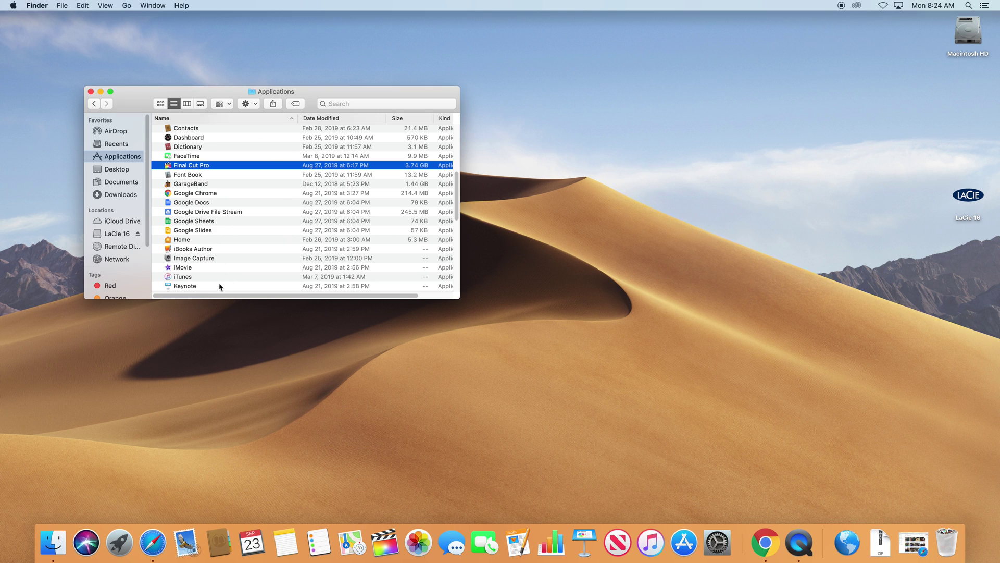
# Expand the Adobe After Effects CC 2019 folder in Applications and add the After Effects application to the Dock
pyautogui.scroll(-5, 220, 286)
pyautogui.scroll(10, 221, 284)
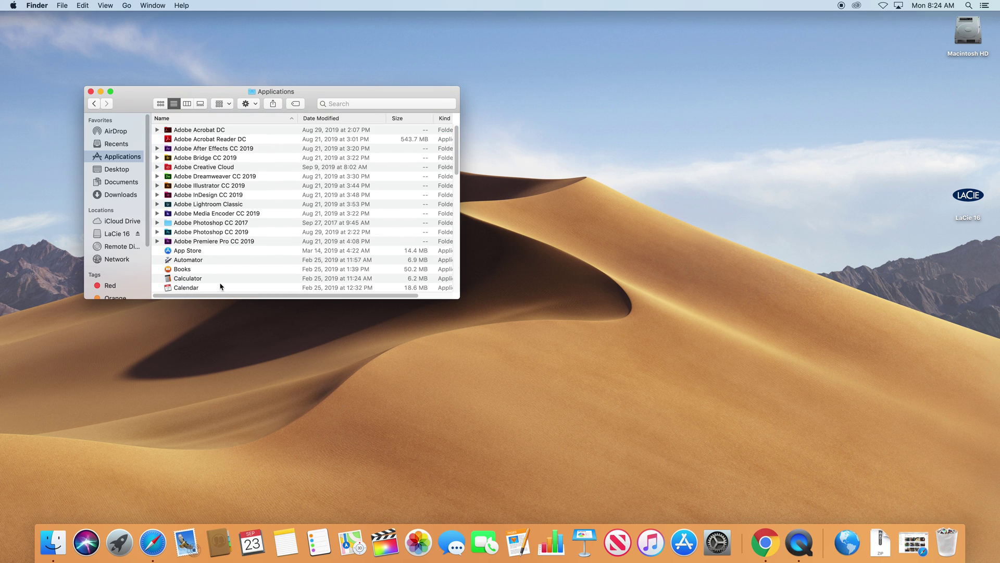
pyautogui.click(160, 149)
pyautogui.moveTo(198, 156); pyautogui.dragTo(347, 545)
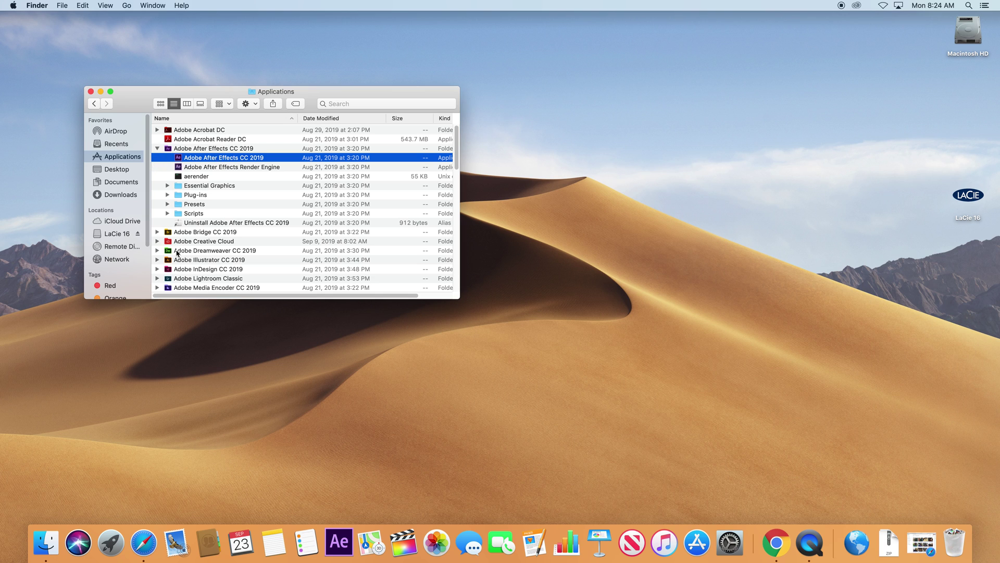
# Add the Adobe Photoshop CC 2019 and Adobe Premiere Pro CC 2019 applications from their Applications subfolders to the Dock
pyautogui.scroll(-2, 168, 263)
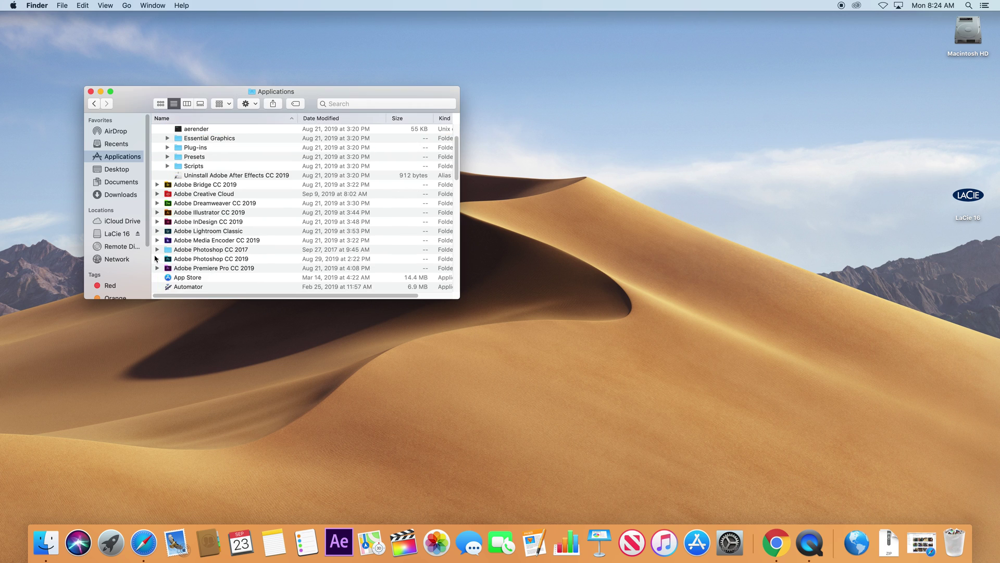
pyautogui.click(157, 259)
pyautogui.scroll(-5, 199, 256)
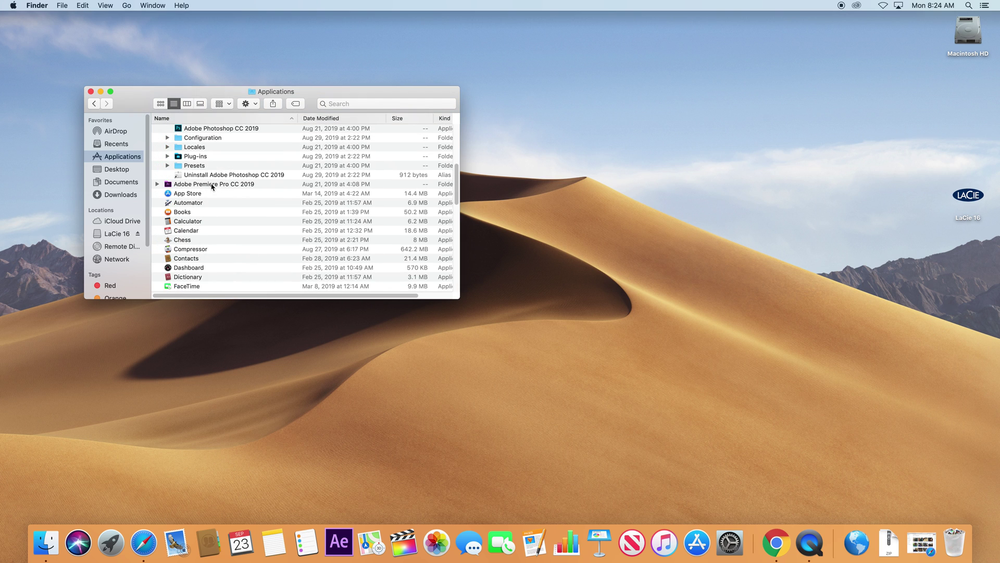
pyautogui.doubleClick(214, 129)
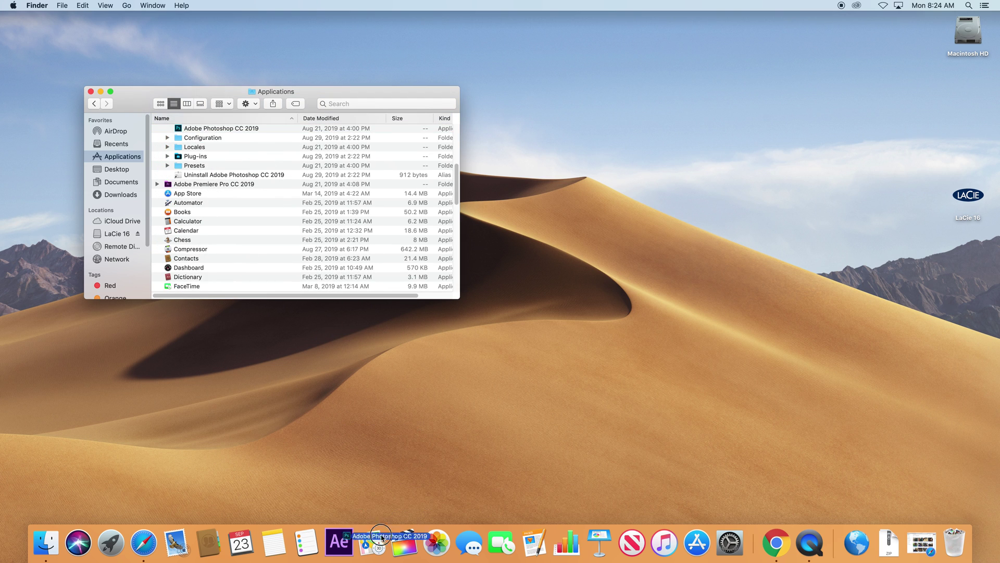
pyautogui.click(158, 184)
pyautogui.moveTo(213, 194); pyautogui.dragTo(410, 542)
# Find Motion in the Applications folder and add it to the Dock beside After Effects
pyautogui.scroll(-10, 227, 217)
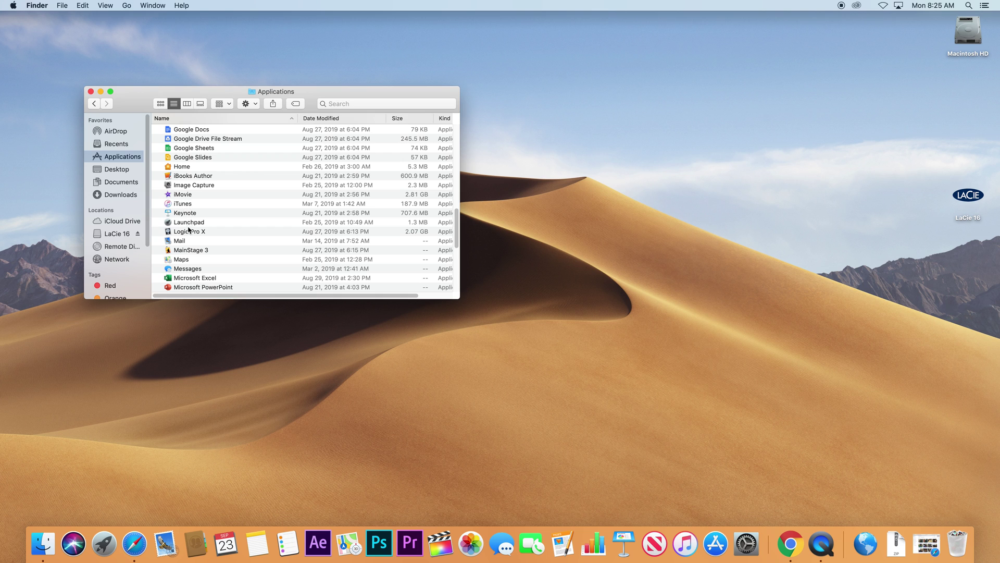
pyautogui.scroll(5, 190, 229)
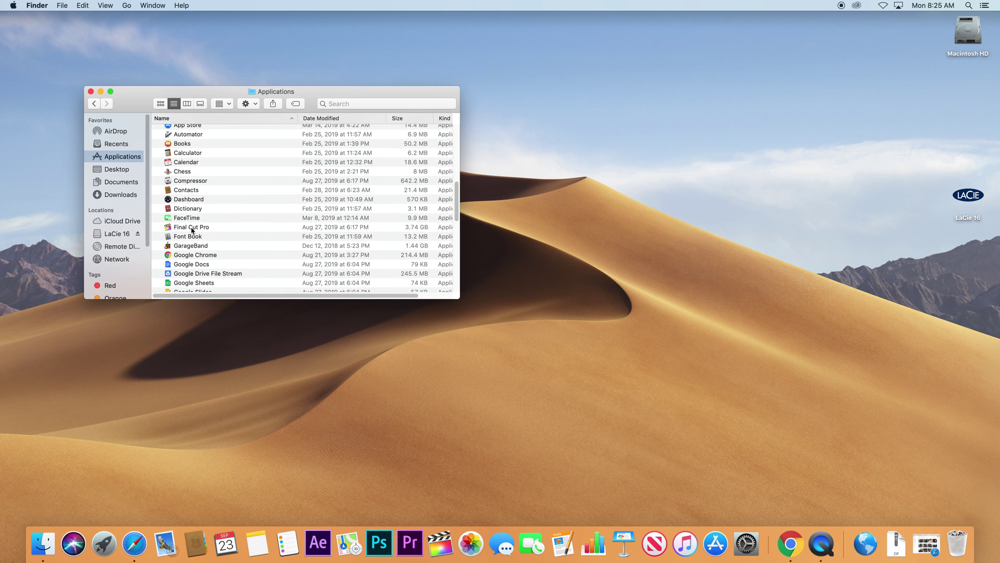
pyautogui.scroll(-6, 193, 231)
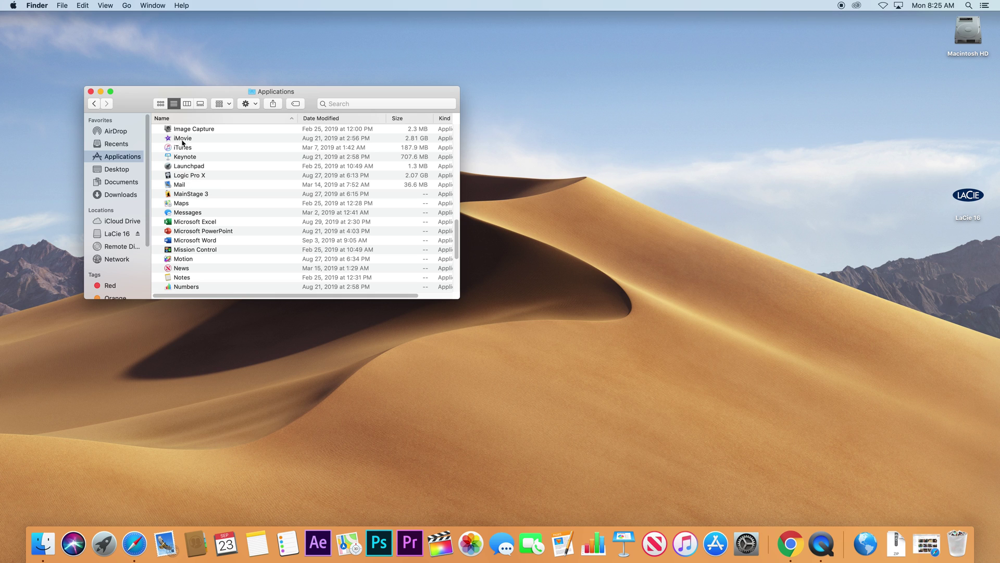
pyautogui.moveTo(182, 259); pyautogui.dragTo(338, 547)
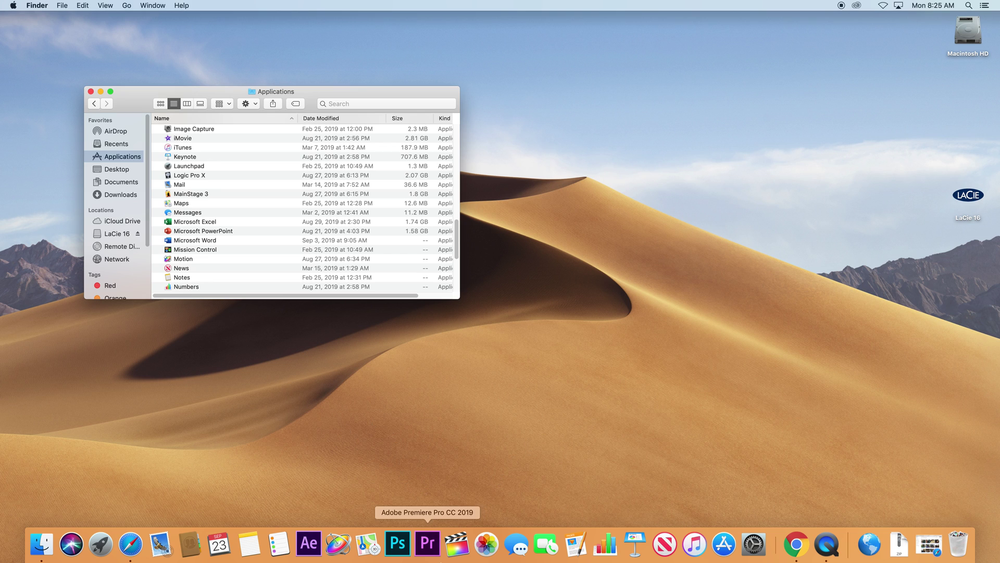
# Launch Final Cut Pro, close the Applications window, allow access to photos, and dismiss the What's New screen
pyautogui.click(462, 551)
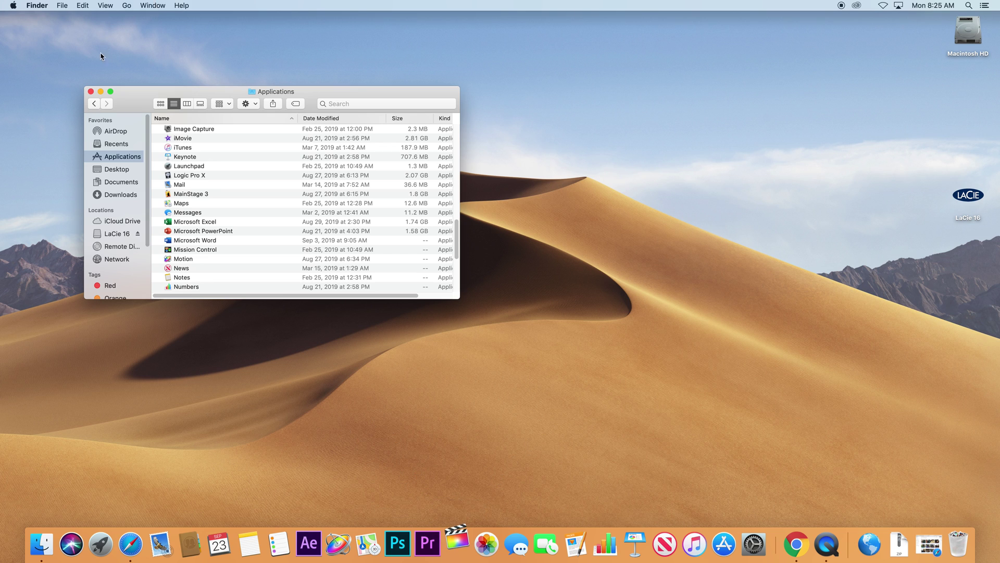
pyautogui.click(91, 91)
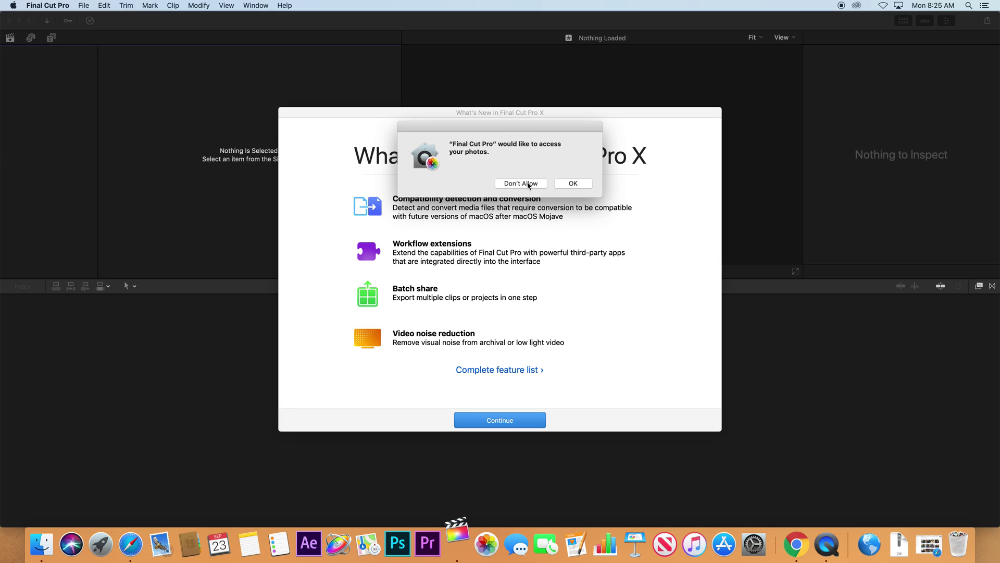
pyautogui.click(569, 184)
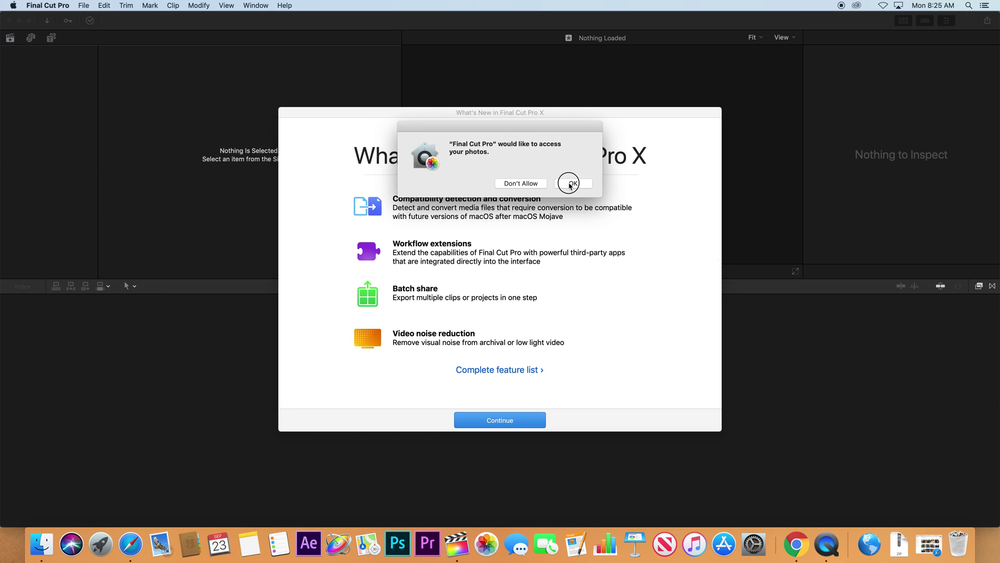
pyautogui.click(510, 430)
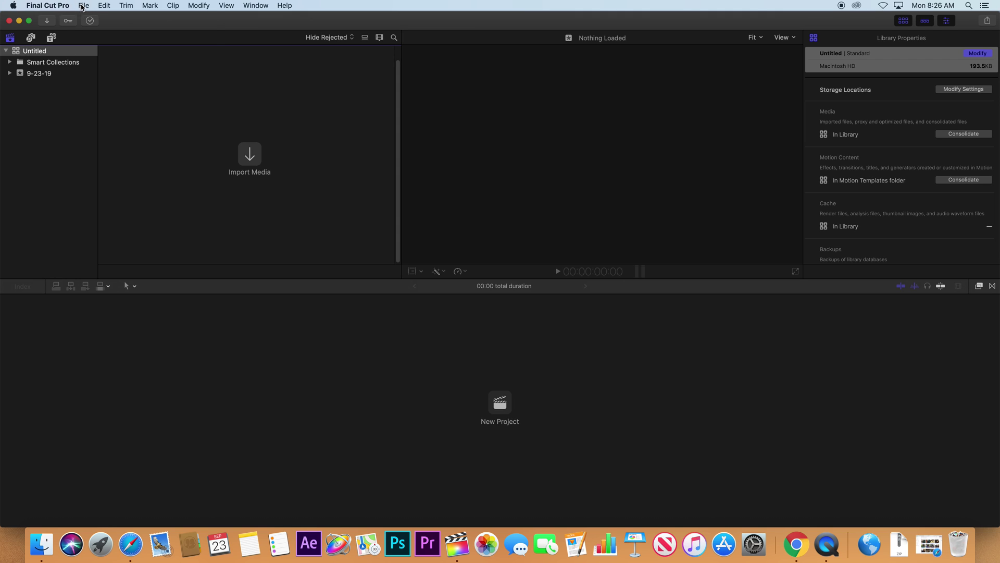
# Start a new library and set its save location to the student's 19-20 folder on the LaCie 16 drive
pyautogui.click(83, 6)
pyautogui.moveTo(213, 18)
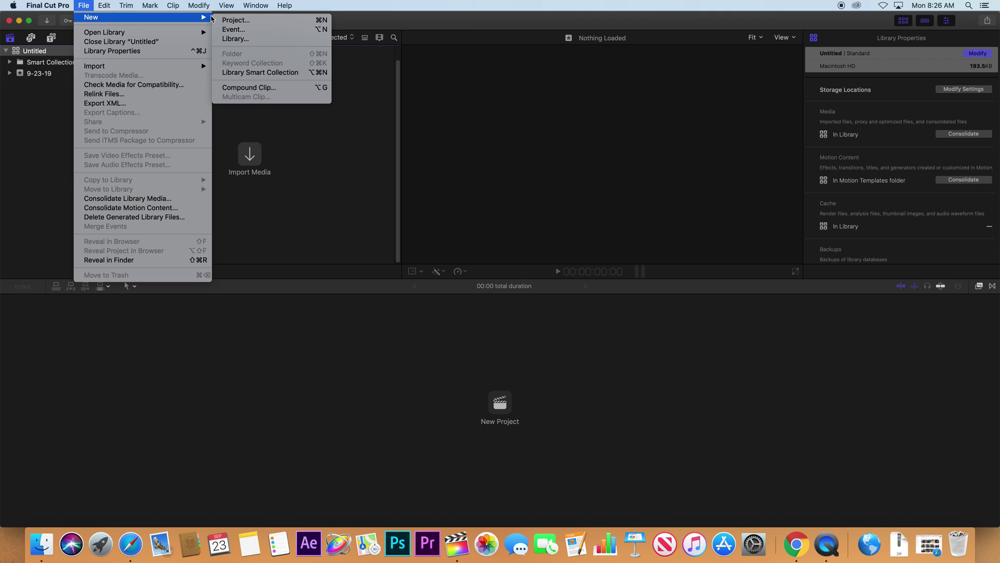
pyautogui.click(245, 42)
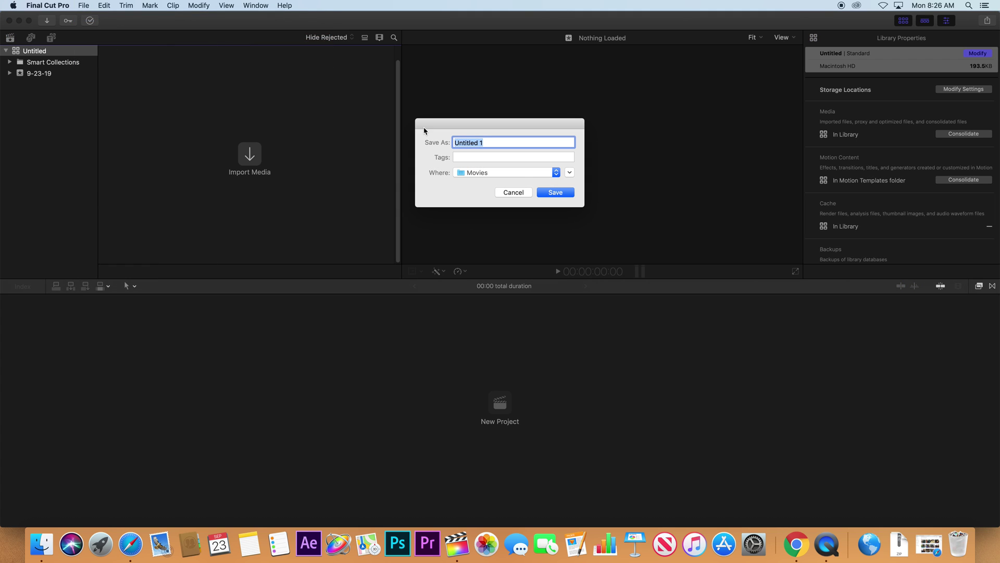
pyautogui.click(569, 172)
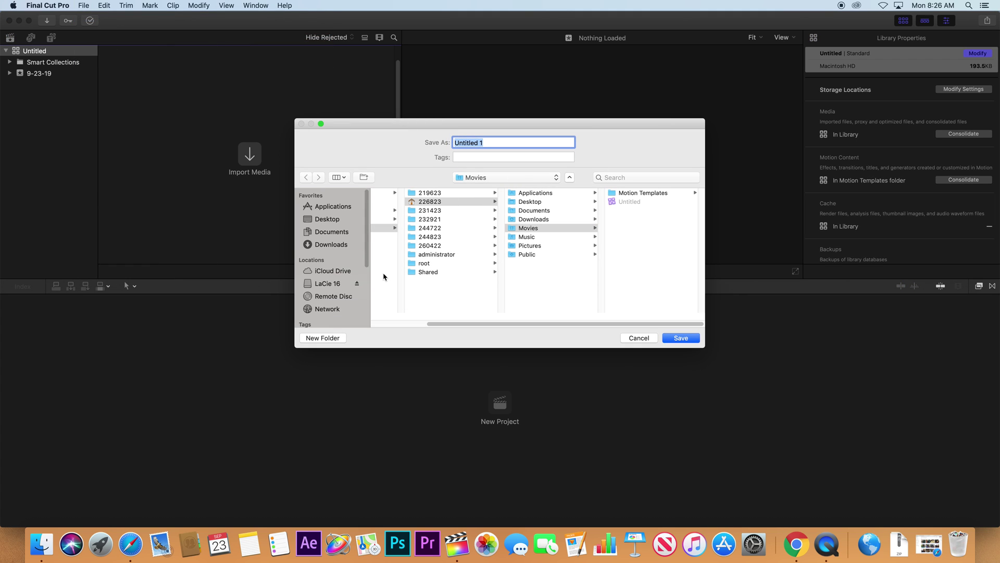
pyautogui.click(328, 284)
pyautogui.moveTo(468, 325); pyautogui.dragTo(539, 317)
pyautogui.moveTo(541, 207); pyautogui.dragTo(539, 308)
pyautogui.click(415, 219)
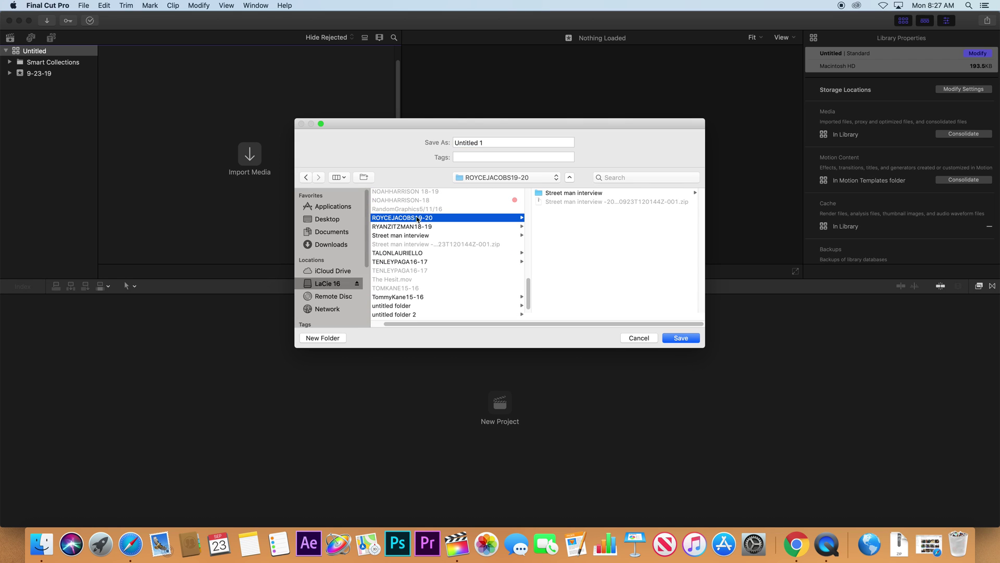
pyautogui.moveTo(436, 221); pyautogui.dragTo(439, 222)
# Copy the name of the student's 19-20 folder on LaCie 16 in Finder and return to the library's save dialog
pyautogui.click(51, 548)
pyautogui.click(345, 236)
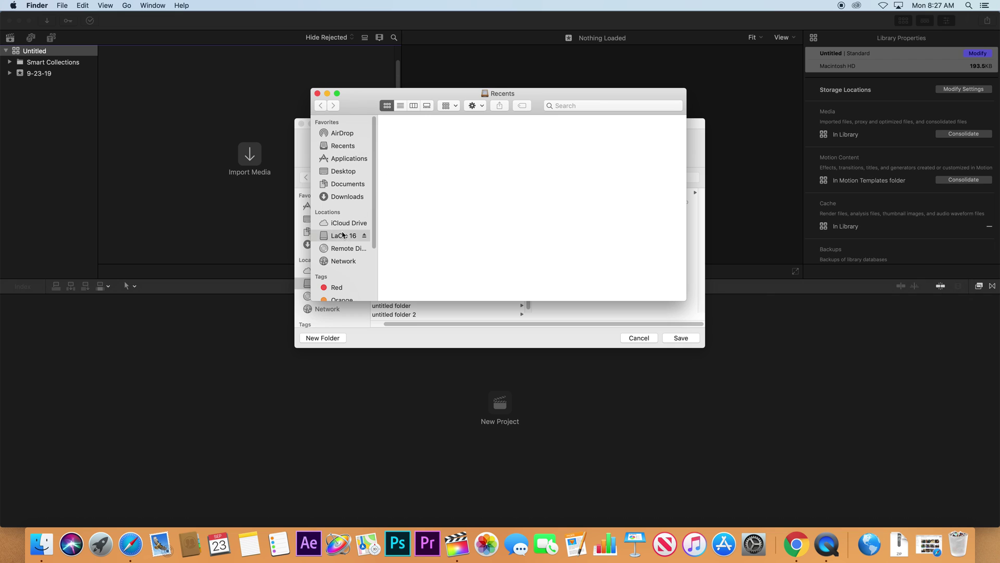
pyautogui.click(437, 133)
pyautogui.click(435, 133)
pyautogui.press('super+c')
pyautogui.click(553, 337)
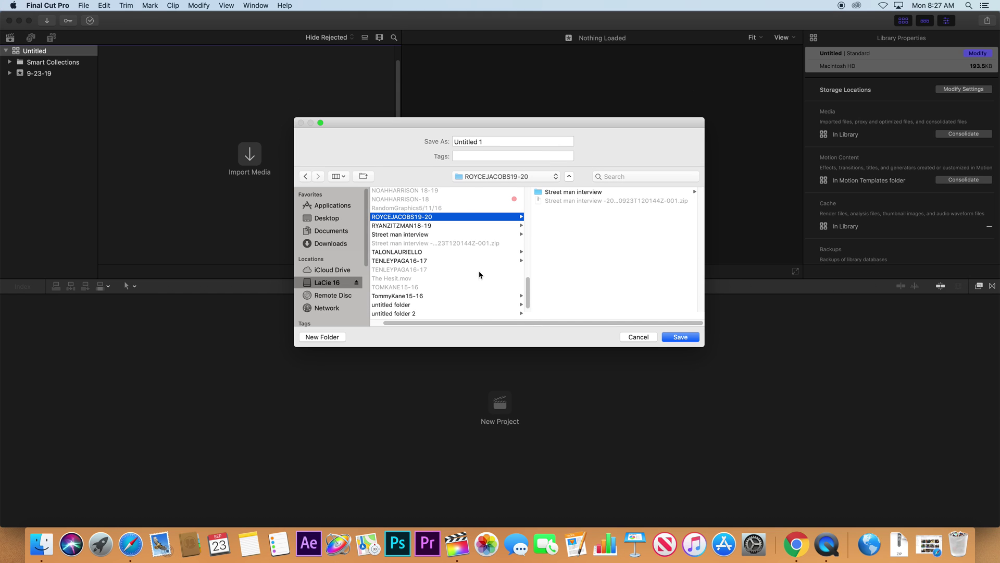
# Replace the library's default name with the copied student folder name and save the library
pyautogui.click(497, 145)
pyautogui.moveTo(495, 143); pyautogui.dragTo(432, 143)
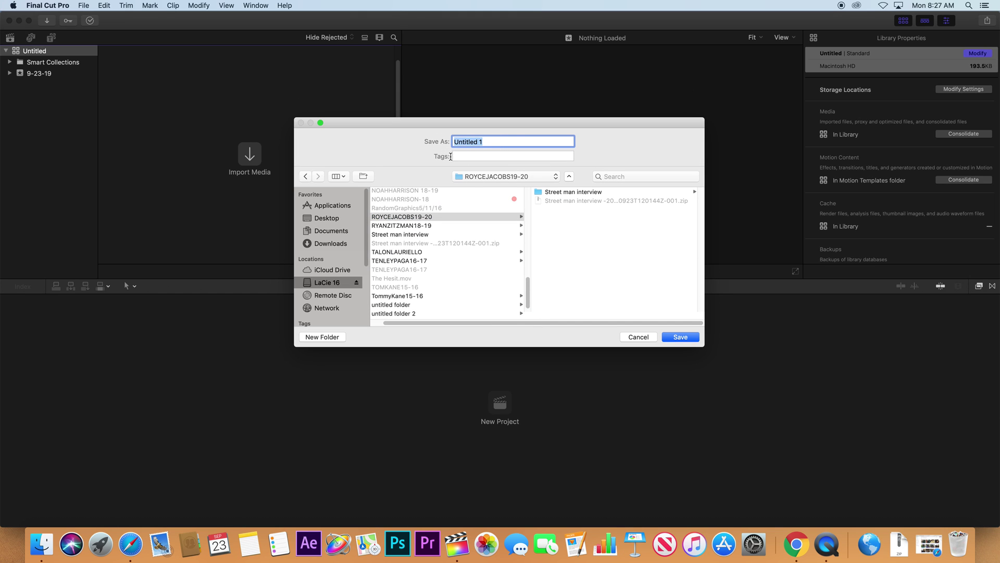
pyautogui.press('super+v')
pyautogui.click(678, 339)
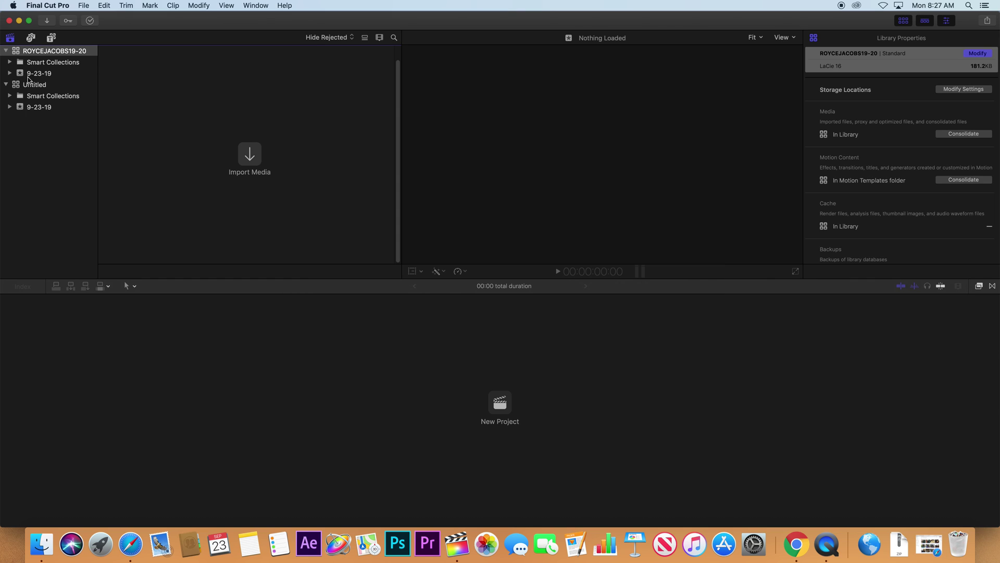
# Compare the storage drives of the two libraries and close the Untitled library
pyautogui.click(30, 83)
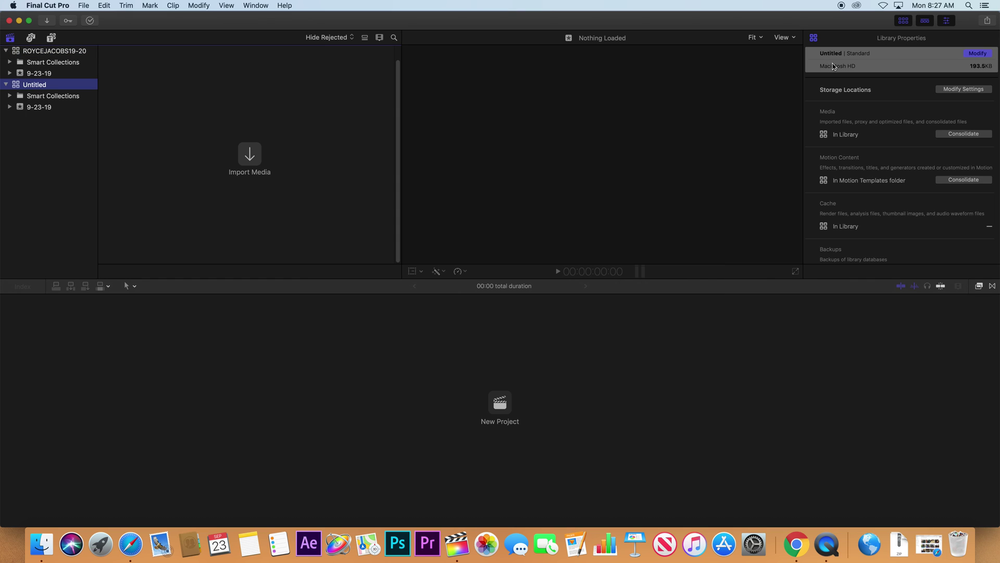
pyautogui.click(36, 50)
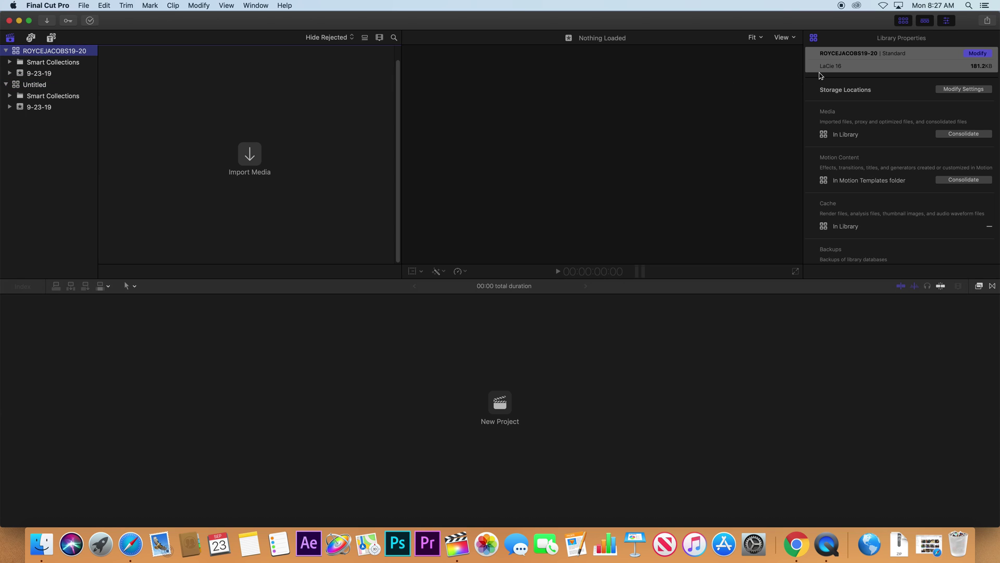
pyautogui.click(36, 85)
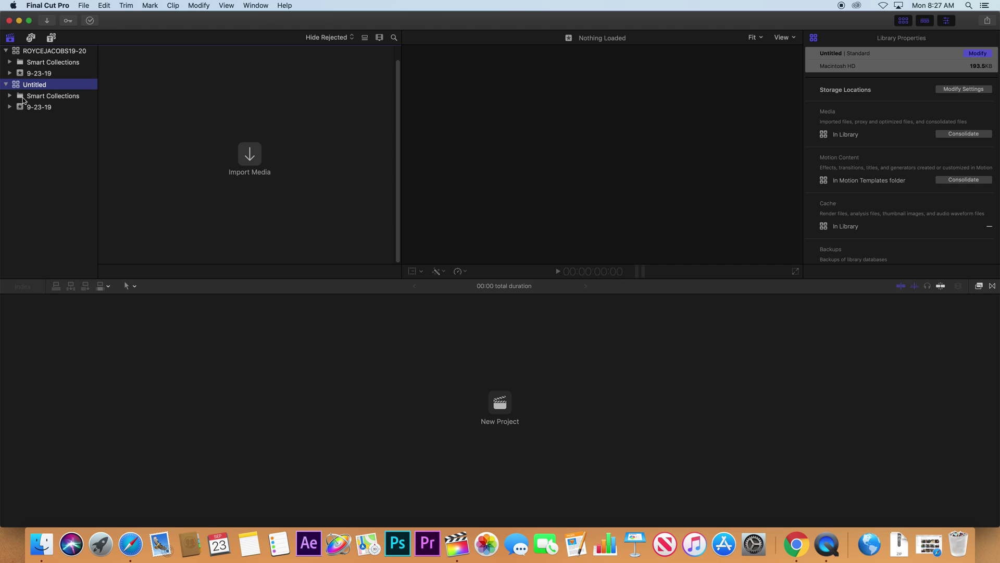
pyautogui.click(84, 5)
pyautogui.click(99, 42)
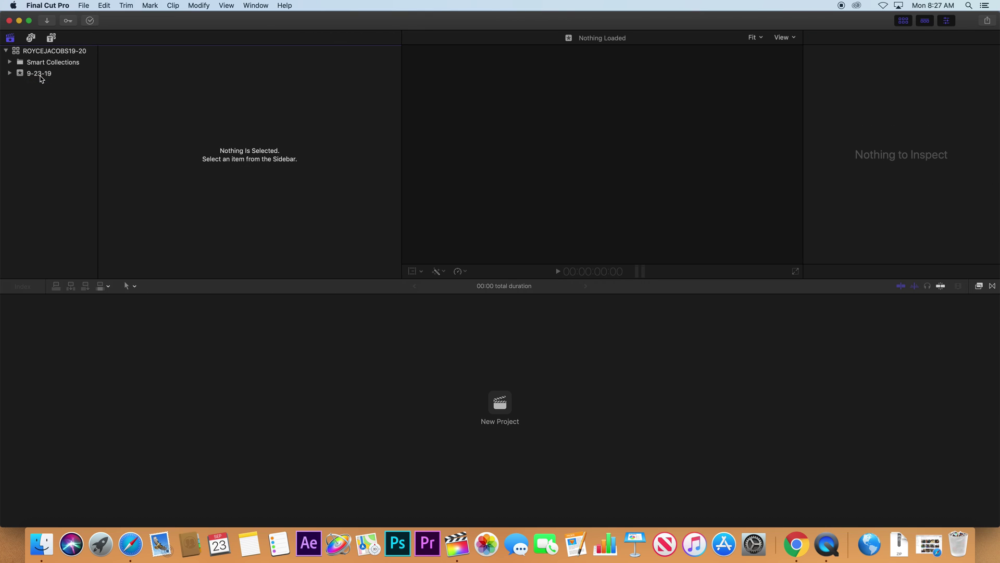
# Set up a new event named 9-23-19MOSInterviews in the student's library, with Create New Project enabled
pyautogui.click(36, 78)
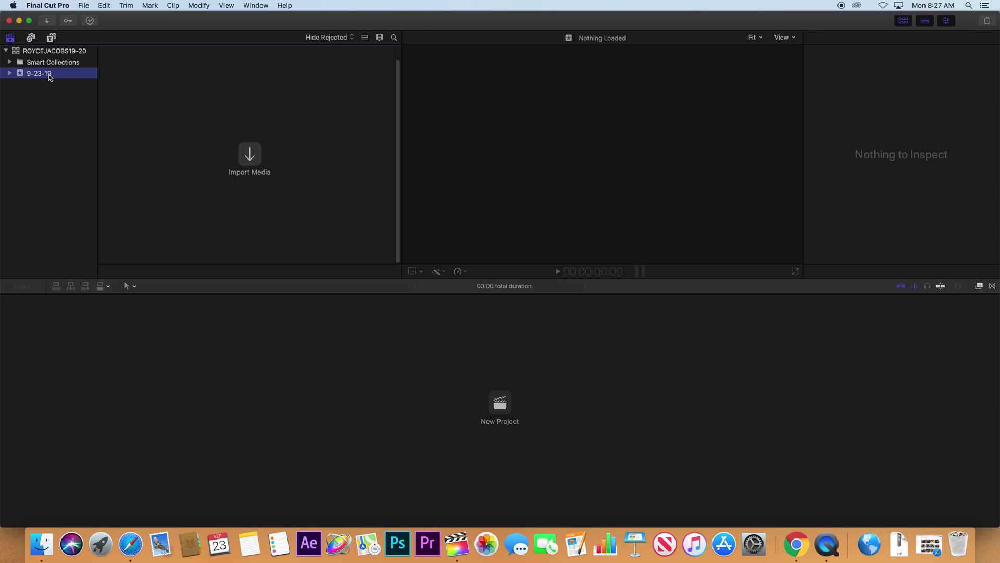
pyautogui.click(83, 5)
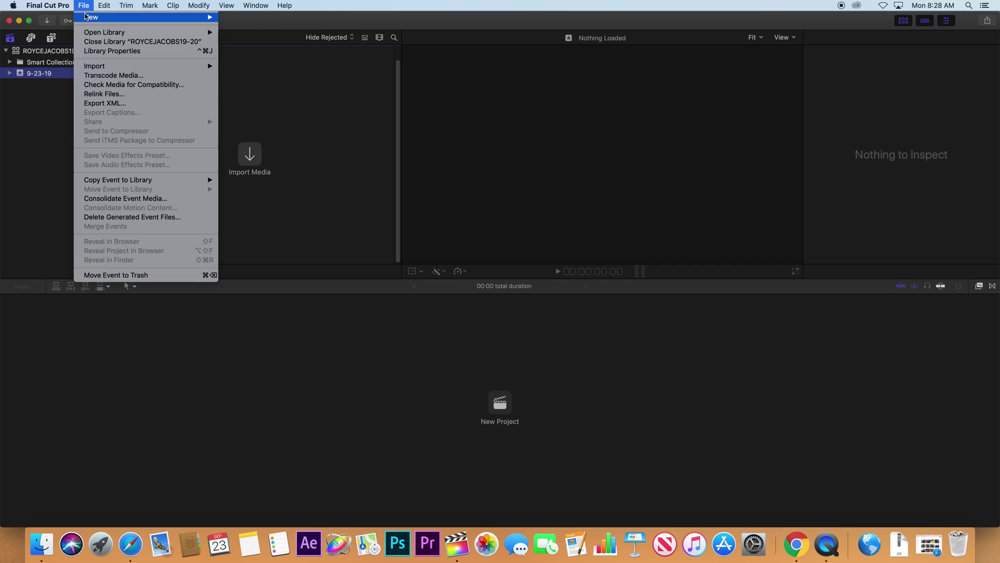
pyautogui.moveTo(142, 19)
pyautogui.click(239, 29)
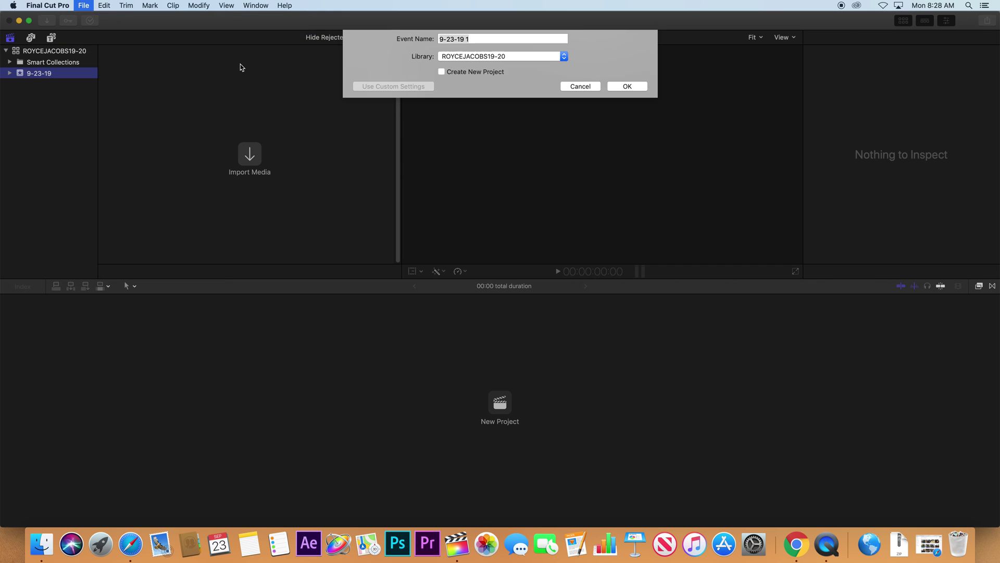
pyautogui.moveTo(465, 39); pyautogui.dragTo(483, 38)
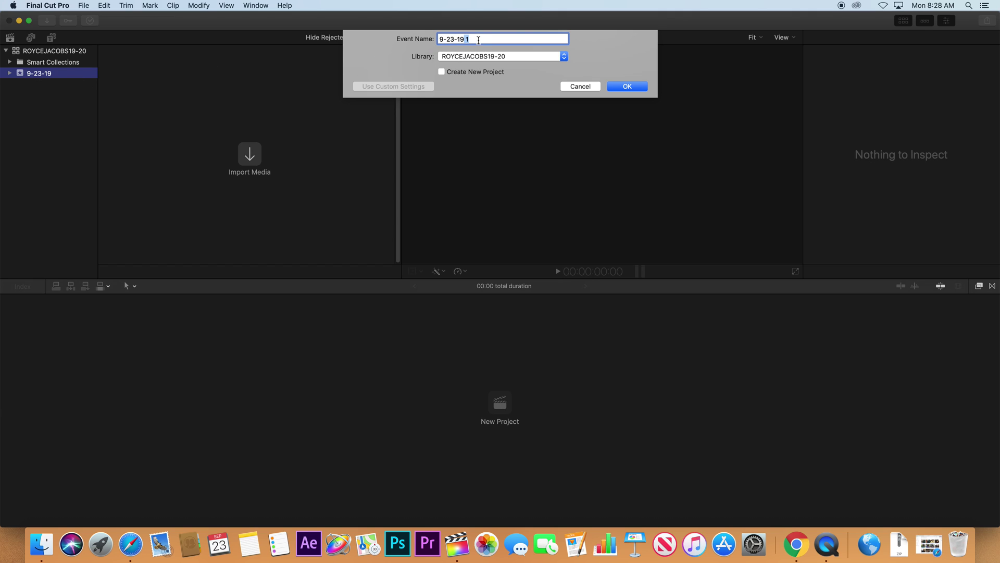
pyautogui.write('MOSInterview')
pyautogui.click(441, 73)
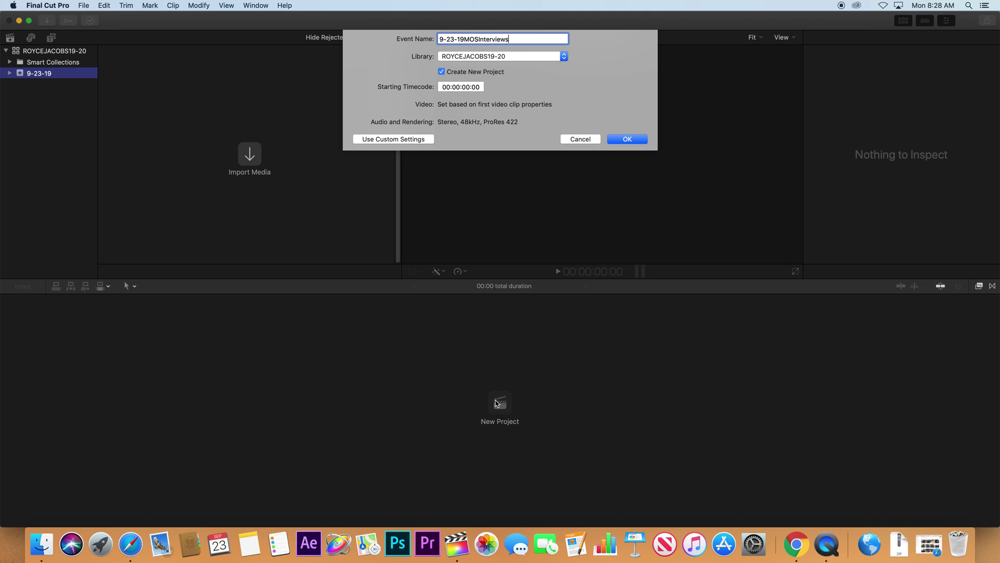
pyautogui.click(84, 6)
pyautogui.moveTo(134, 18)
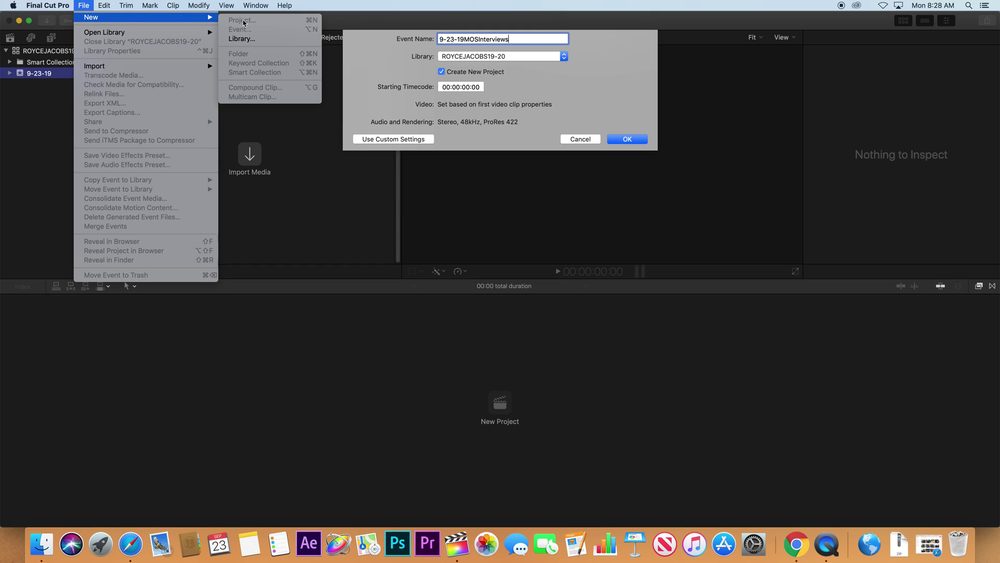
pyautogui.click(388, 63)
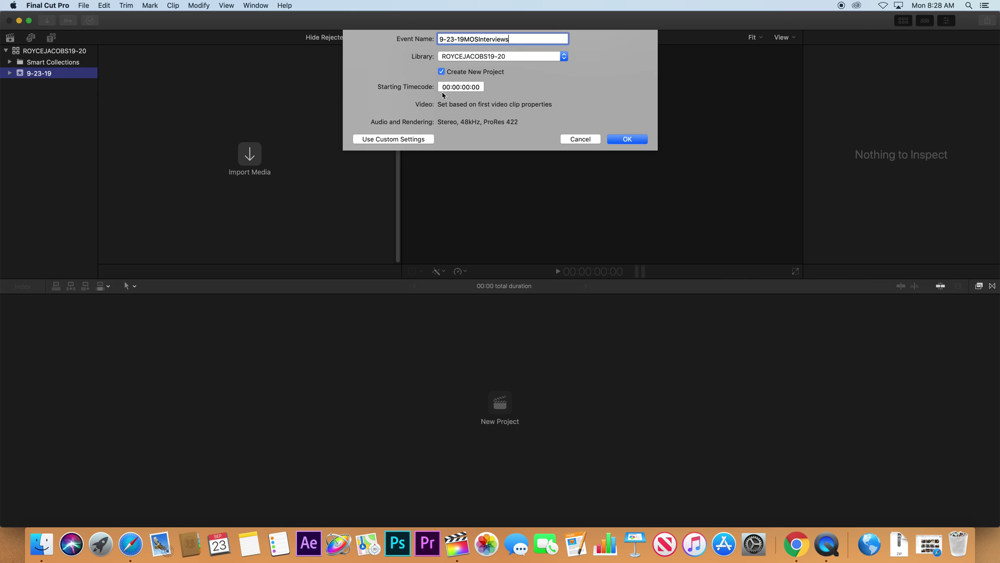
# Copy the event name 9-23-19MOSInterviews, create the event with its project, and select the event in the library
pyautogui.moveTo(520, 40); pyautogui.dragTo(435, 41)
pyautogui.press('super+c')
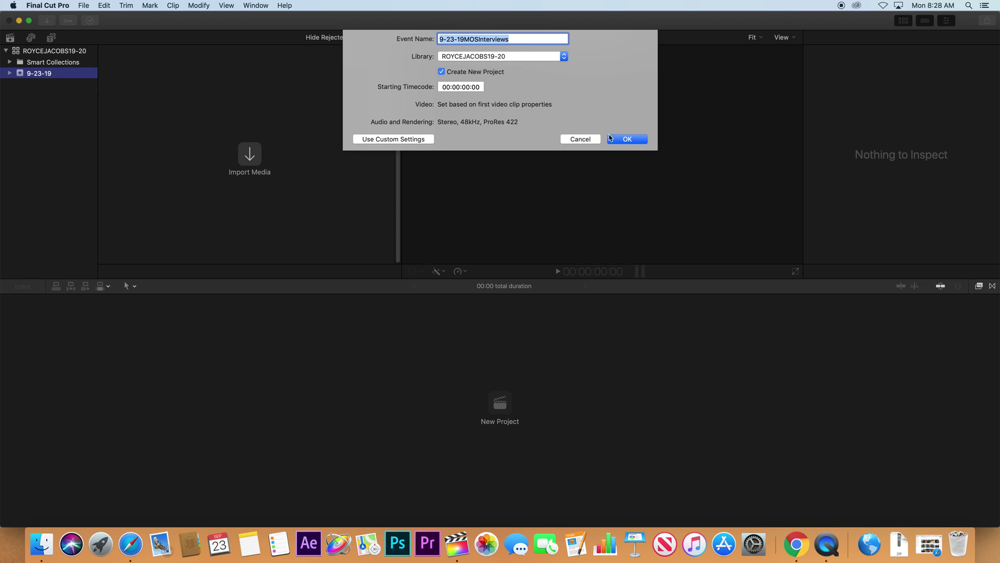
pyautogui.click(627, 139)
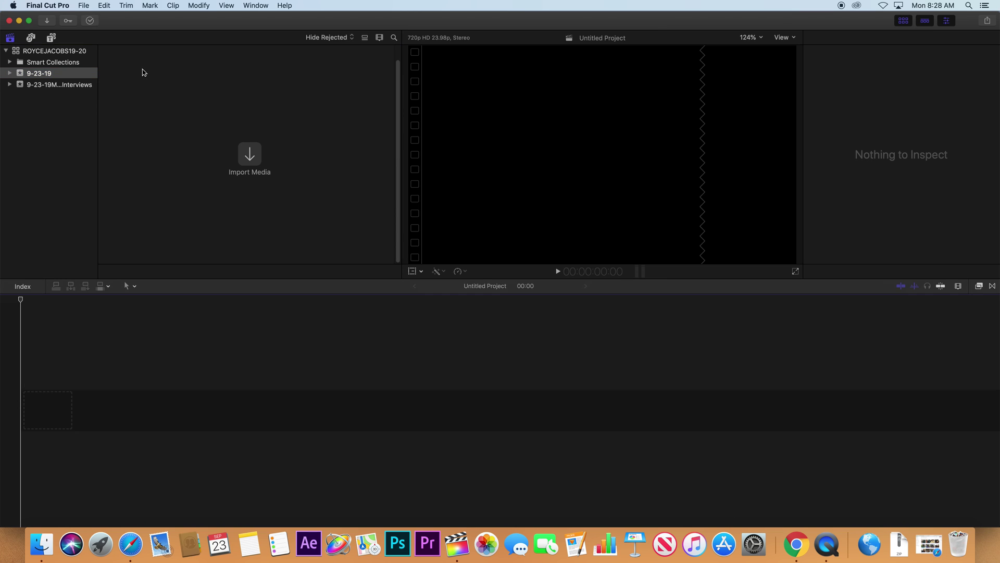
pyautogui.click(79, 88)
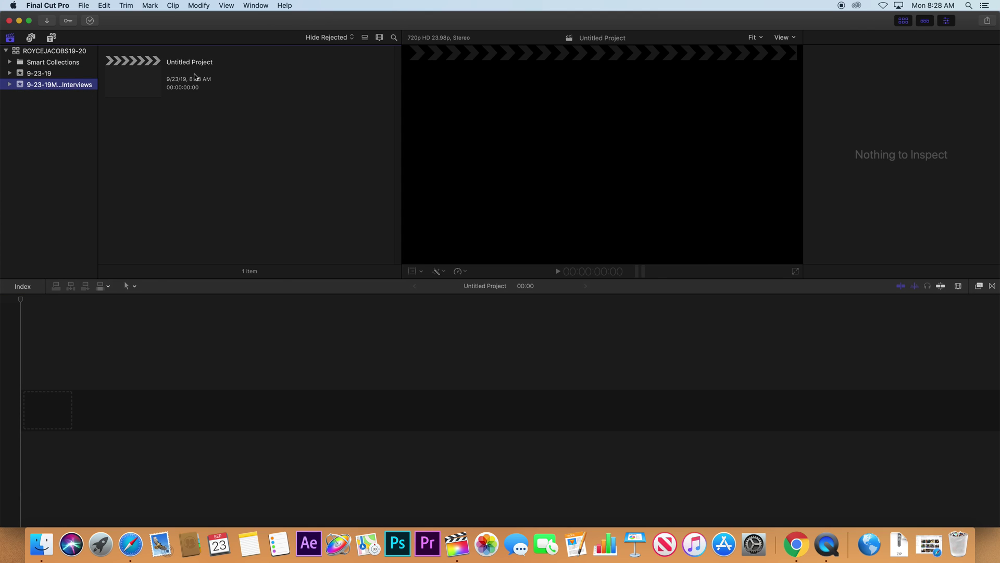
# Rename the untitled project with the copied event name, 9-23-19MOSInterviews
pyautogui.click(180, 62)
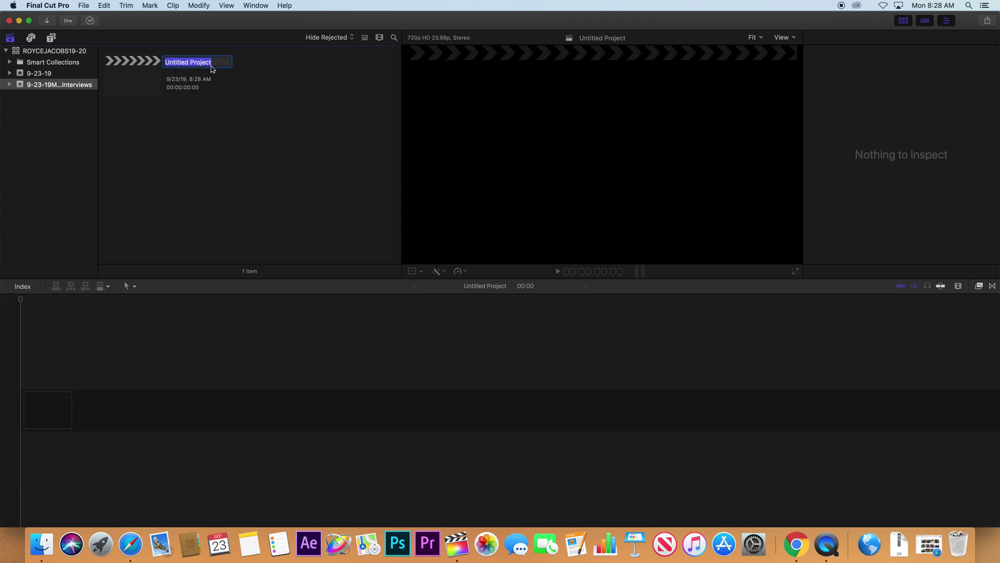
pyautogui.press('super+v')
pyautogui.press('Return')
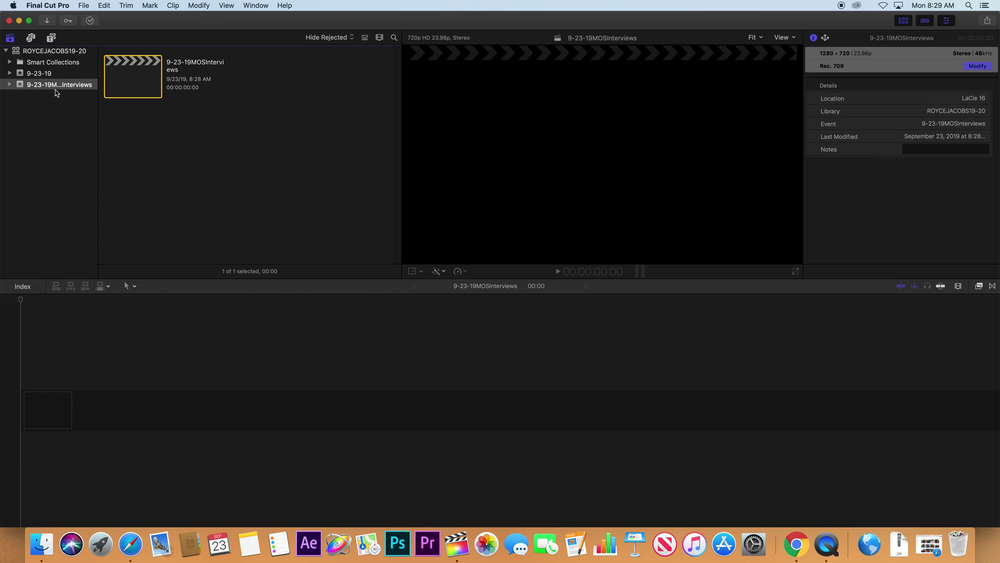
# Delete the unneeded default event 9-23-19 from the student's library and confirm its removal
pyautogui.click(68, 54)
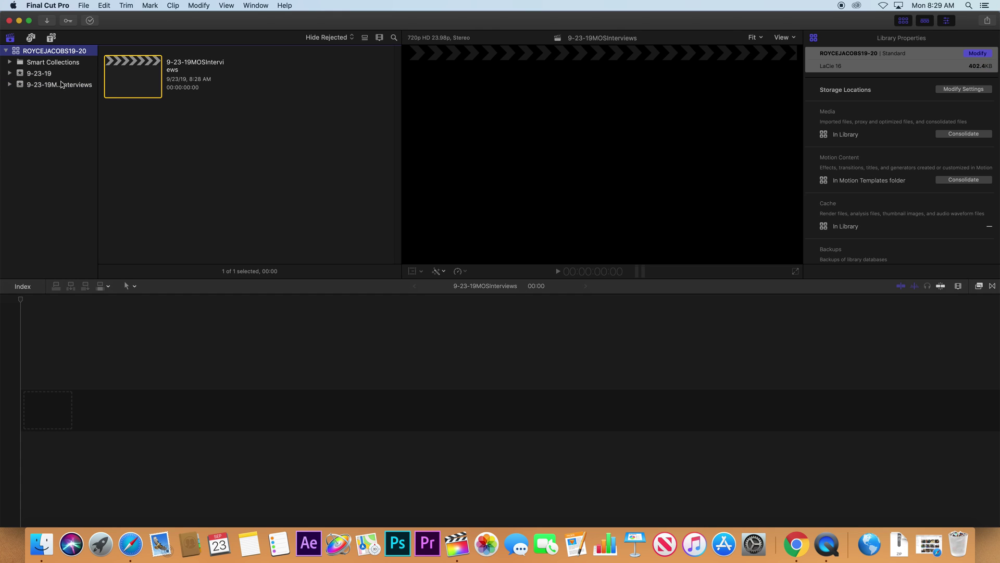
pyautogui.click(40, 87)
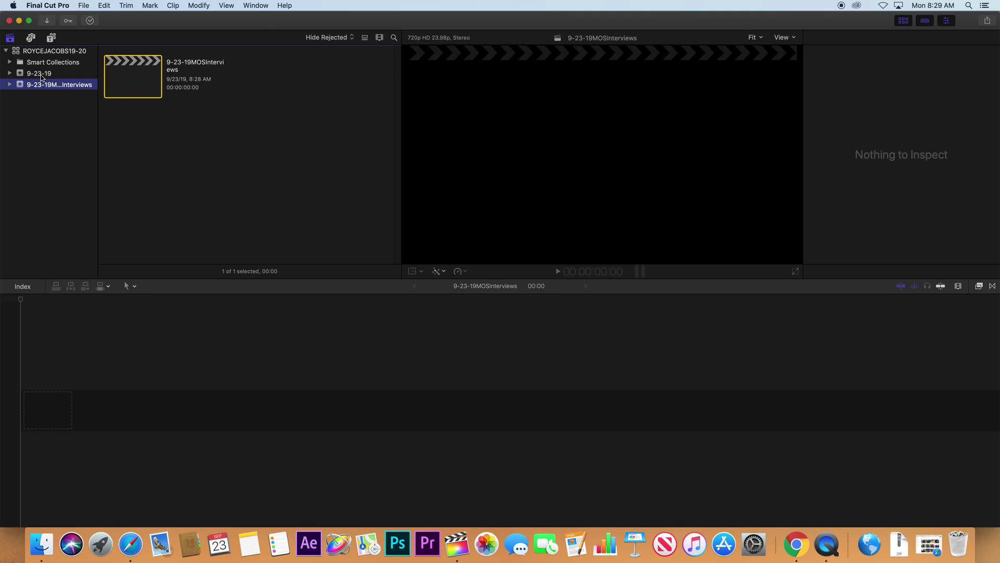
pyautogui.click(47, 76)
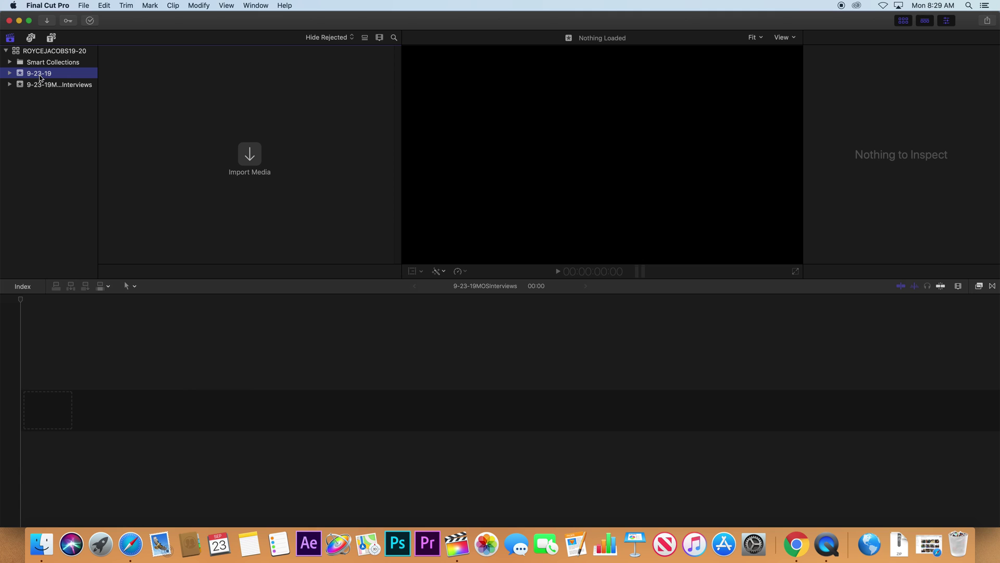
pyautogui.rightClick(39, 79)
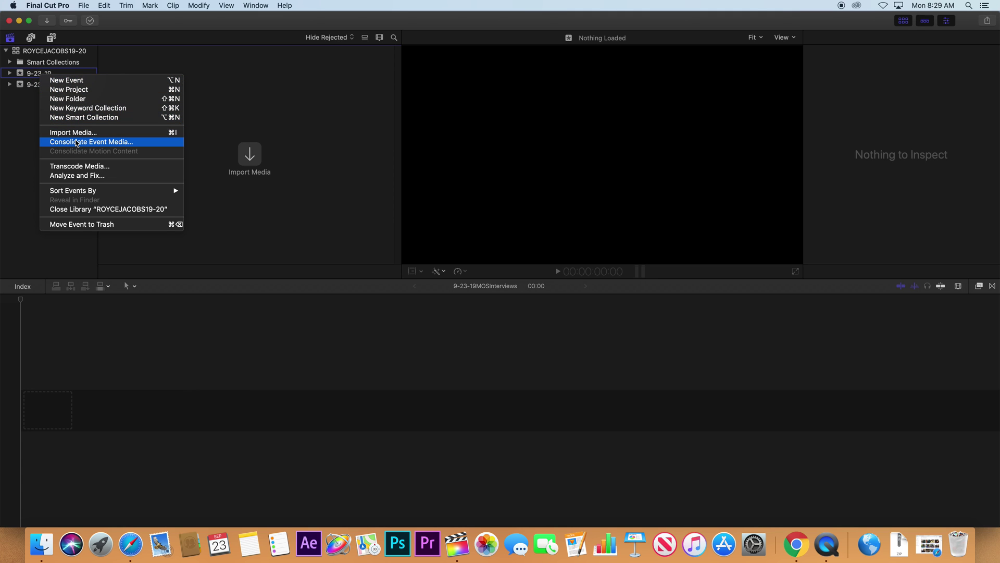
pyautogui.click(137, 224)
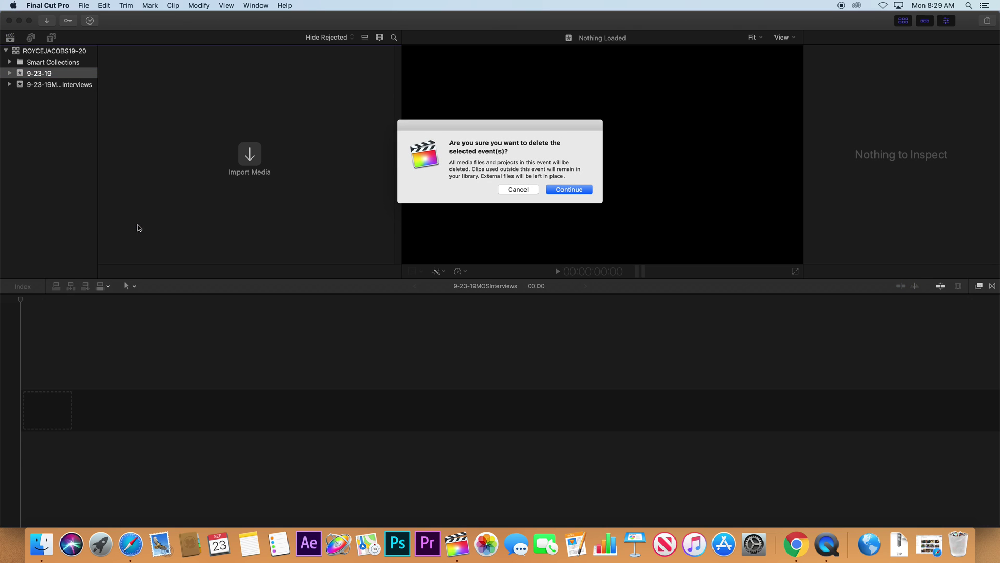
pyautogui.click(572, 192)
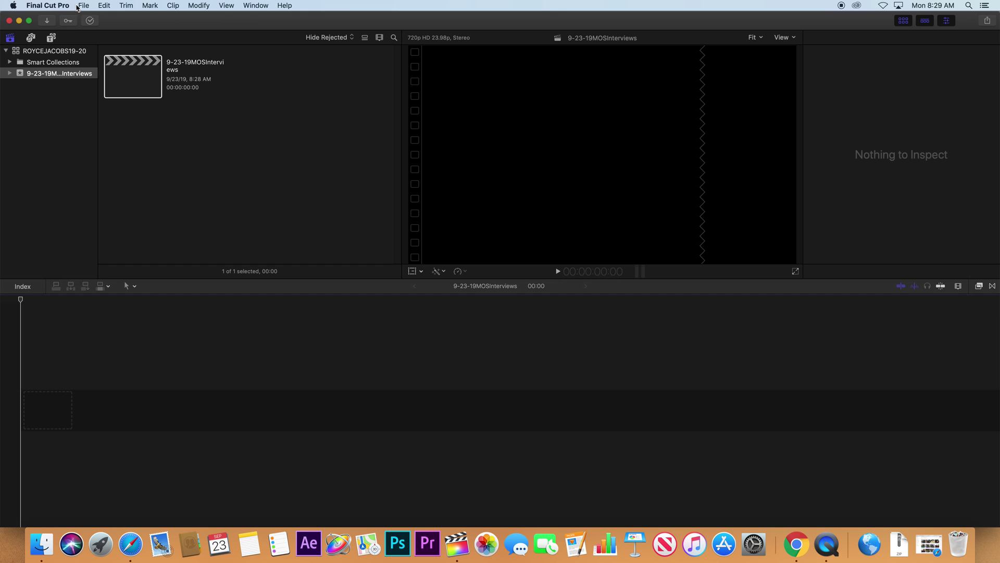
# Start a media import, list LaCie 16 by newest content first, and open the student folder's Street man interview footage
pyautogui.click(83, 6)
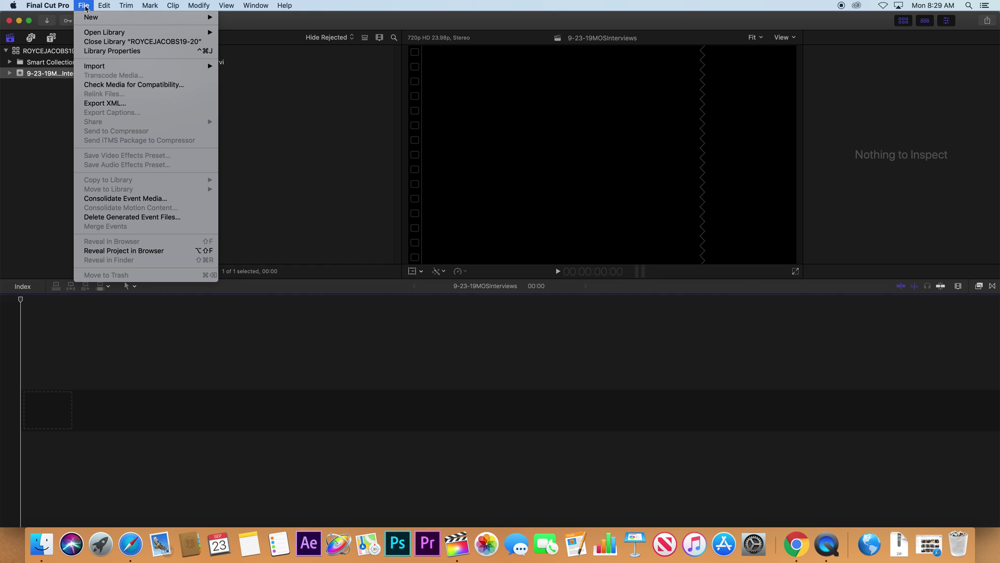
pyautogui.moveTo(94, 67)
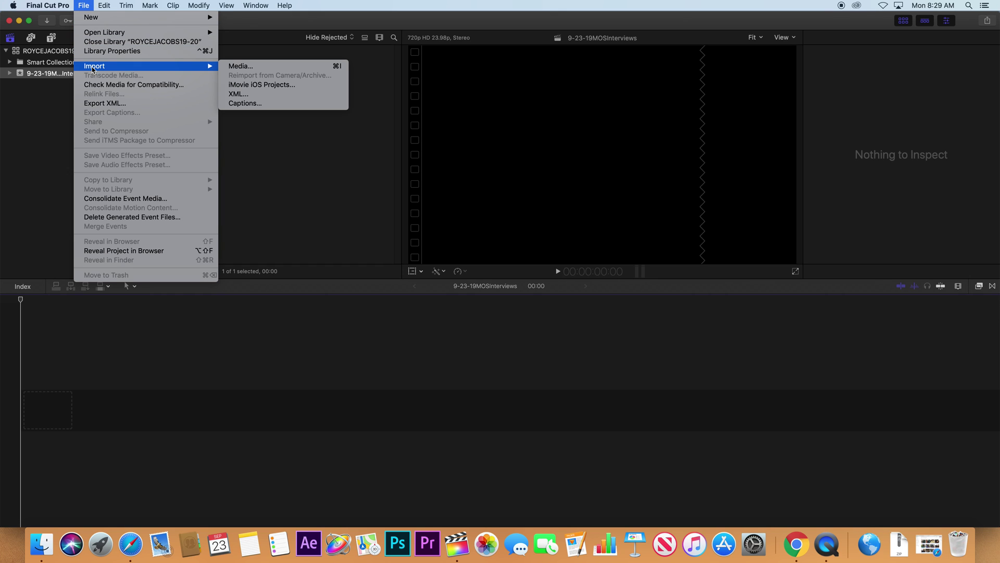
pyautogui.click(338, 67)
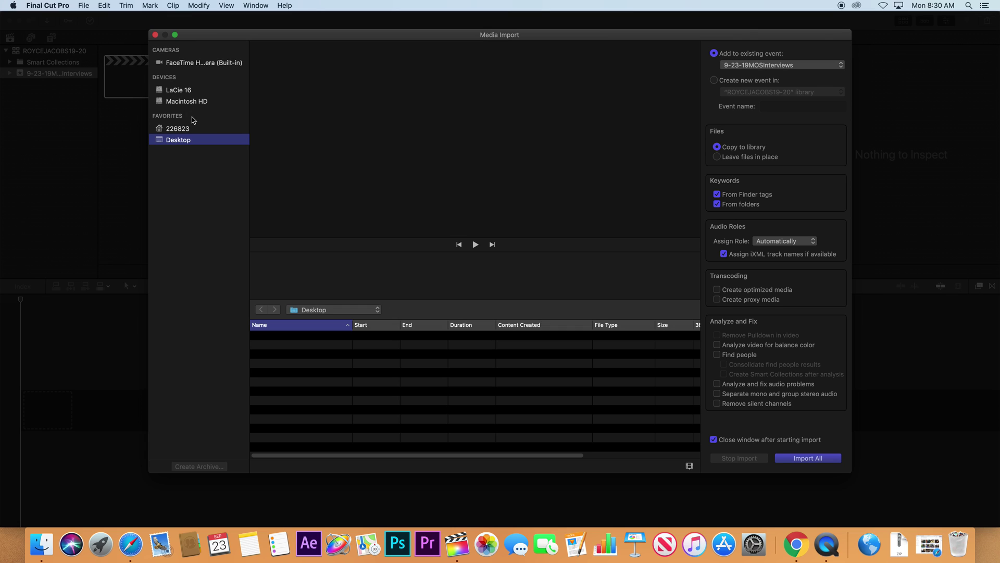
pyautogui.click(176, 91)
pyautogui.click(531, 325)
pyautogui.click(532, 326)
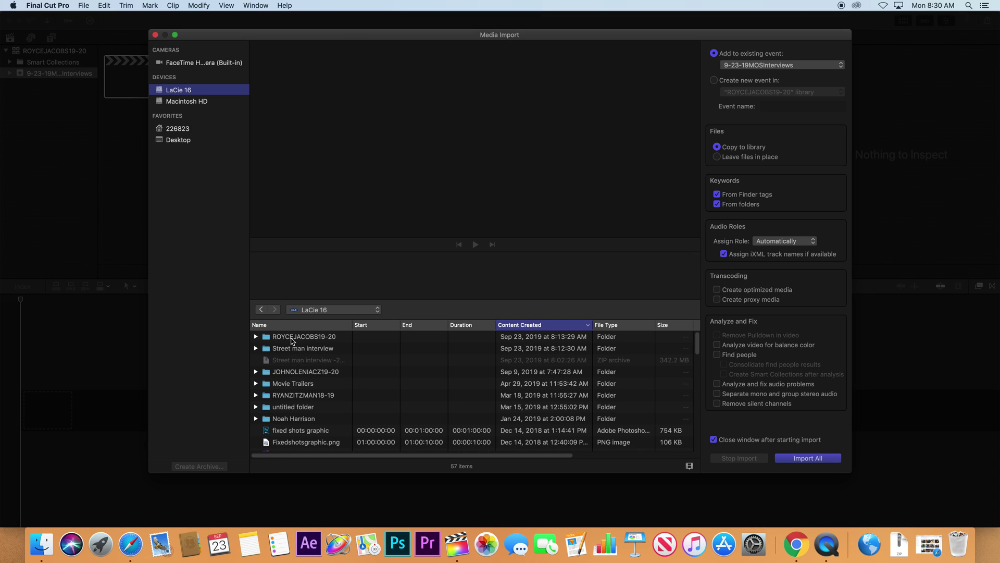
pyautogui.doubleClick(290, 338)
pyautogui.doubleClick(272, 351)
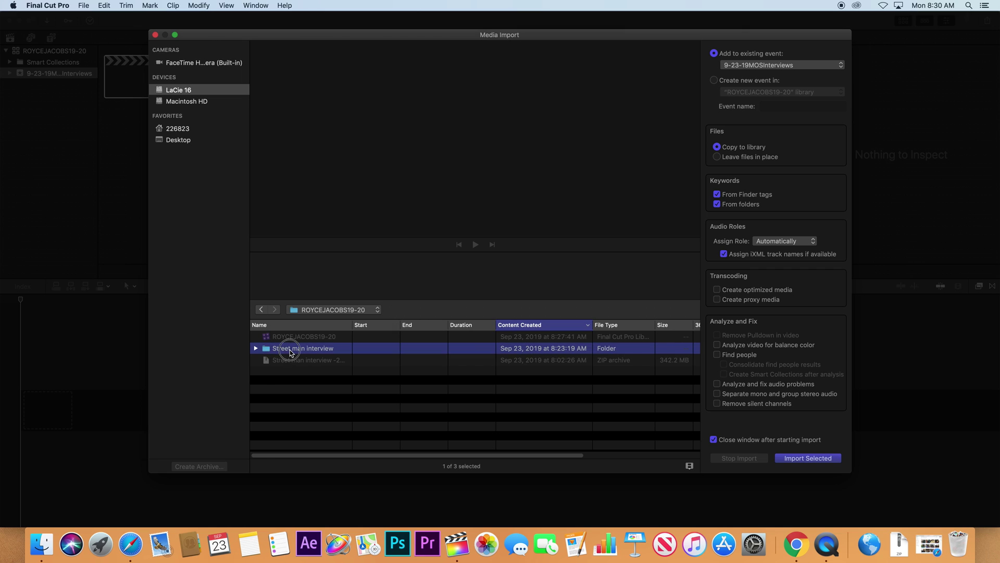
# Import IMG_0547.MOV into the 9-23-19MOSInterviews event with files left in place, and check the background tasks
pyautogui.click(311, 338)
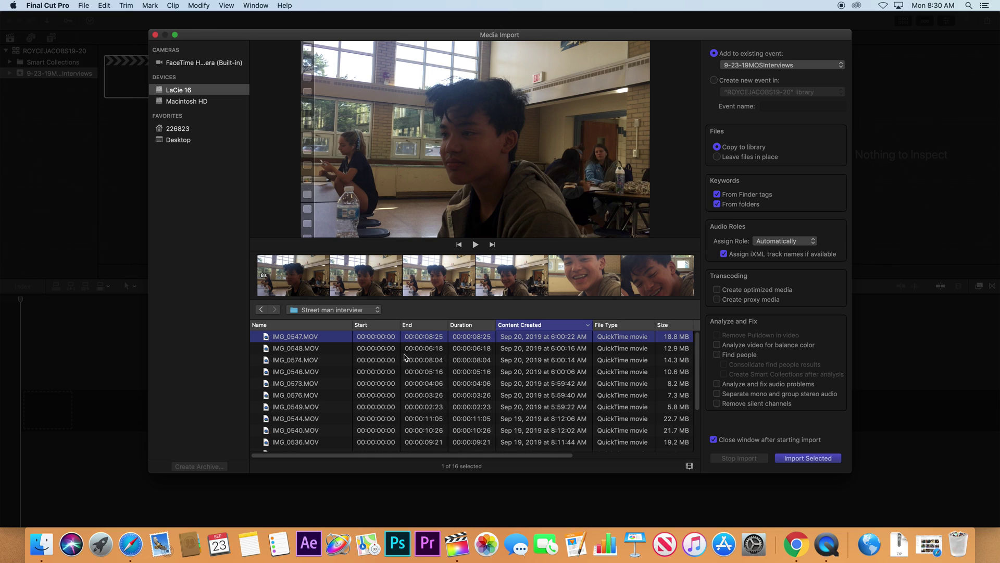
pyautogui.click(567, 289)
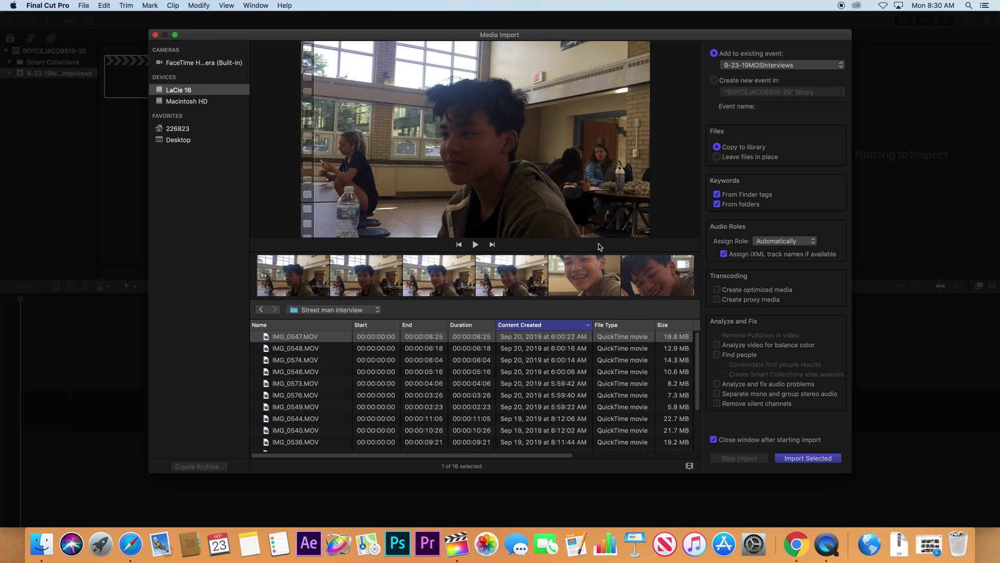
pyautogui.click(718, 157)
pyautogui.click(807, 459)
pyautogui.click(93, 21)
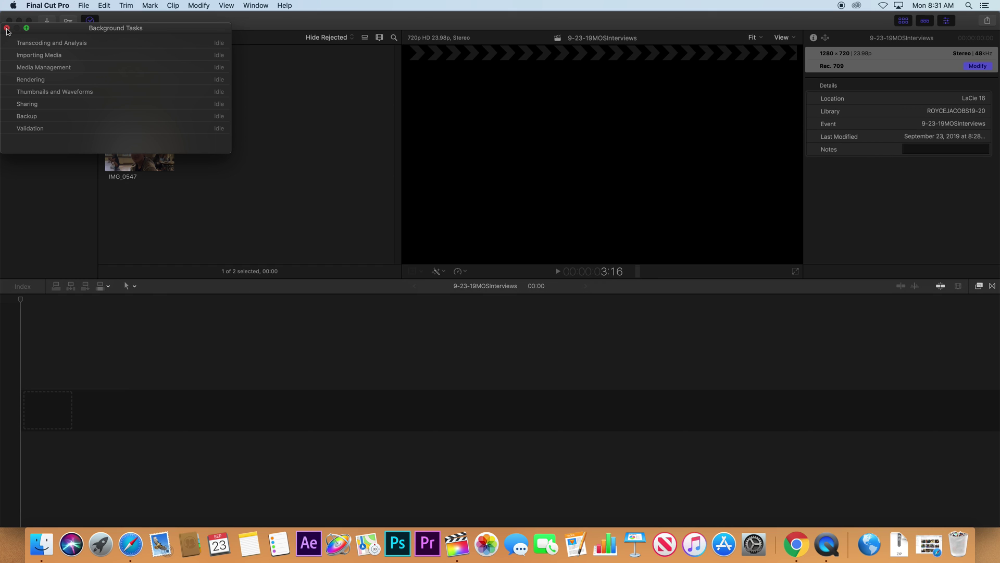
pyautogui.click(7, 28)
# Examine the imported IMG_0547 clip's resolution, frame rate, codecs and audio properties
pyautogui.click(140, 151)
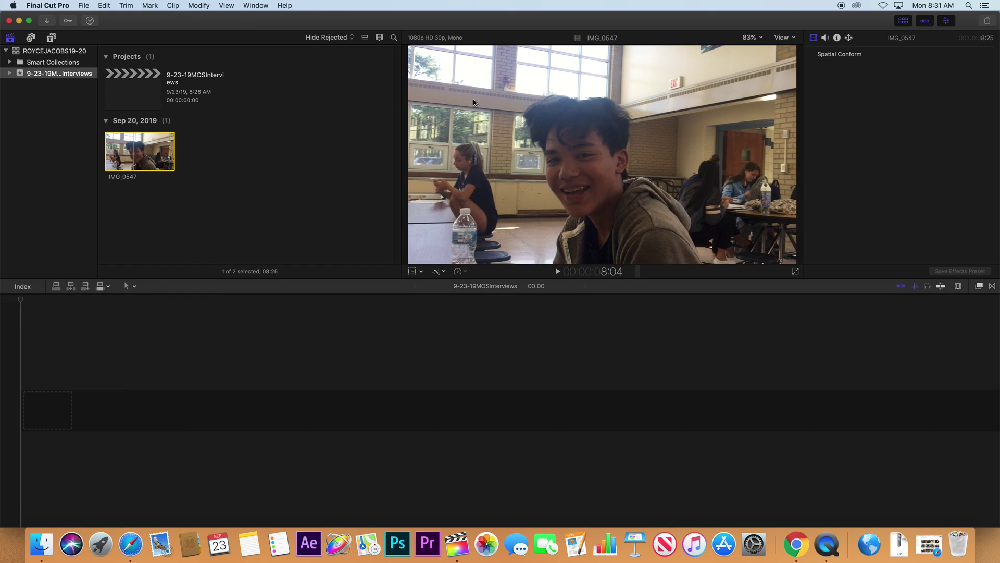
pyautogui.click(836, 38)
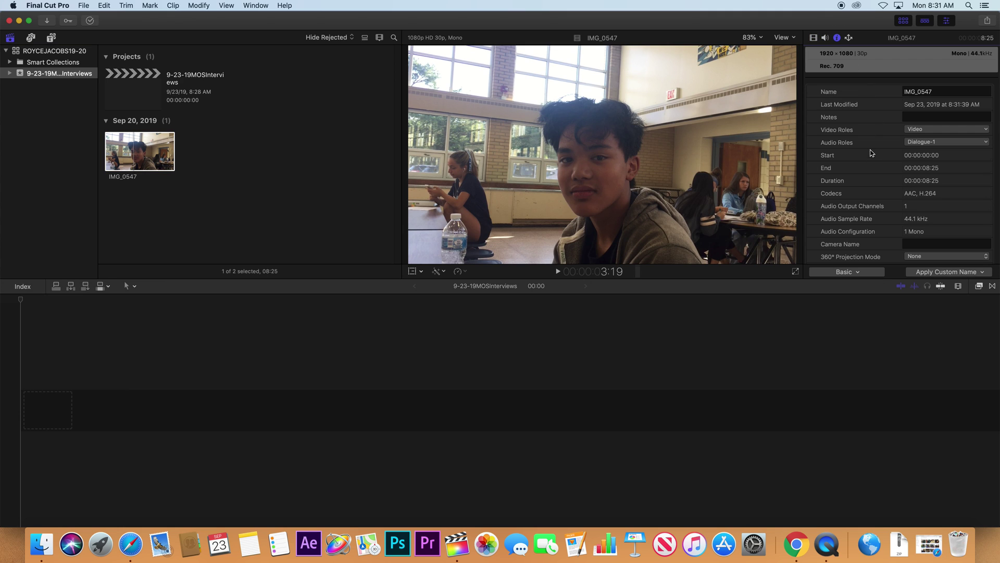
pyautogui.scroll(-1, 881, 166)
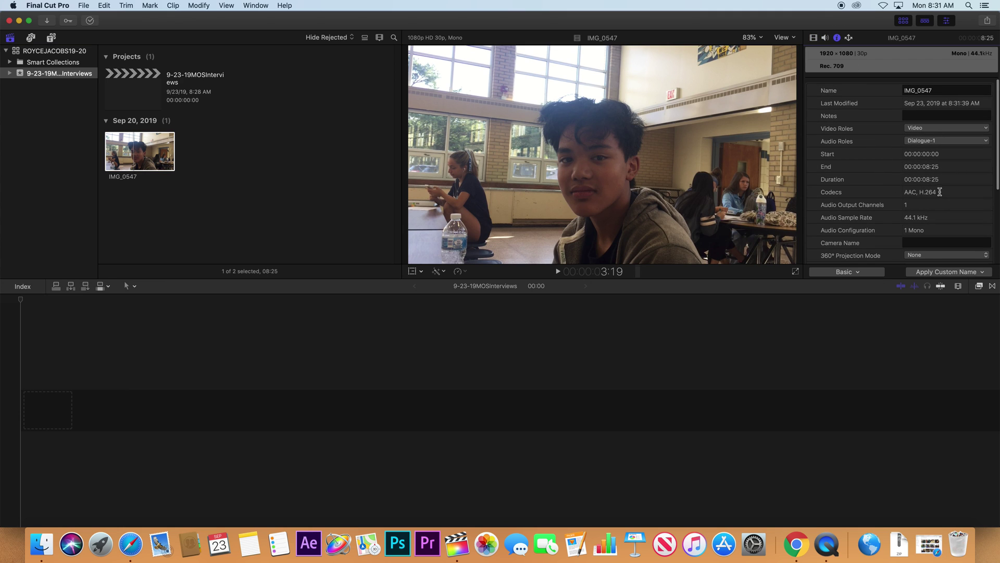
pyautogui.scroll(-4, 940, 192)
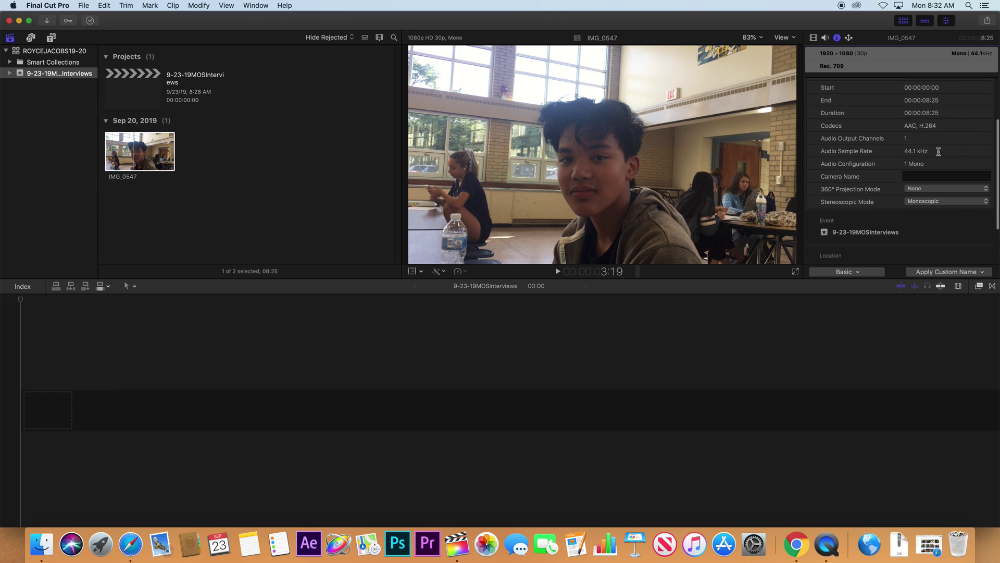
pyautogui.scroll(4, 939, 151)
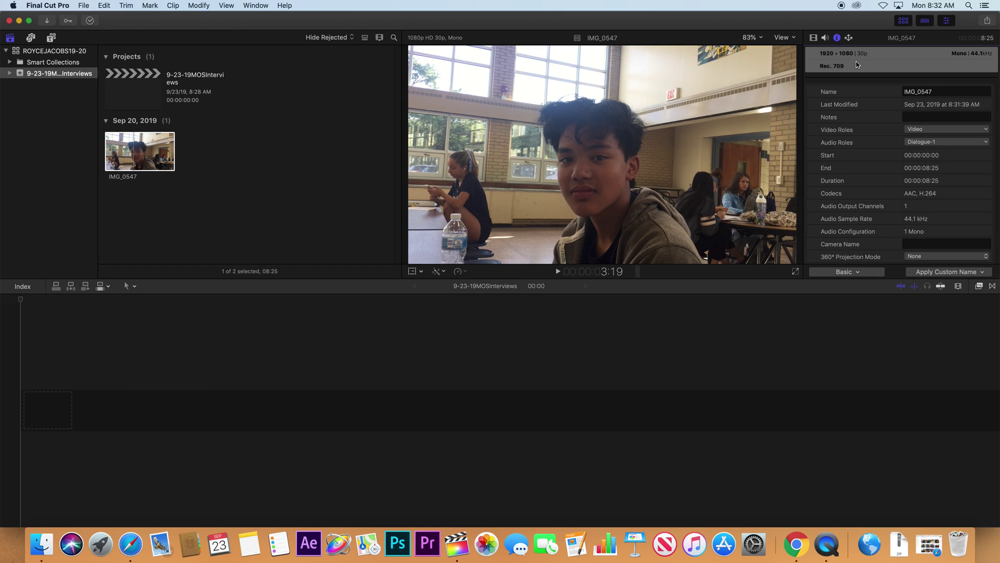
# Reopen media import at the Street man interview folder
pyautogui.click(137, 157)
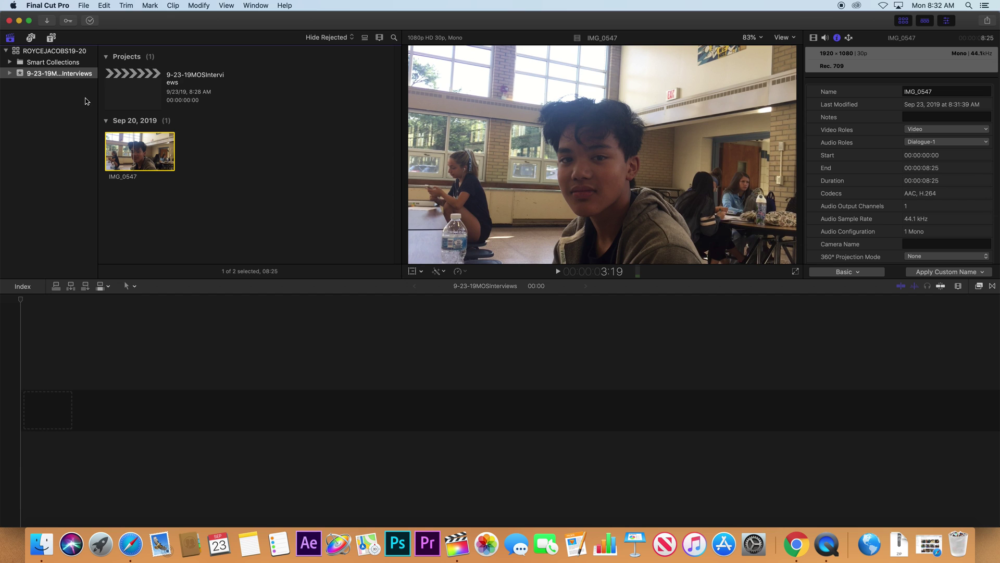
pyautogui.press('super+i')
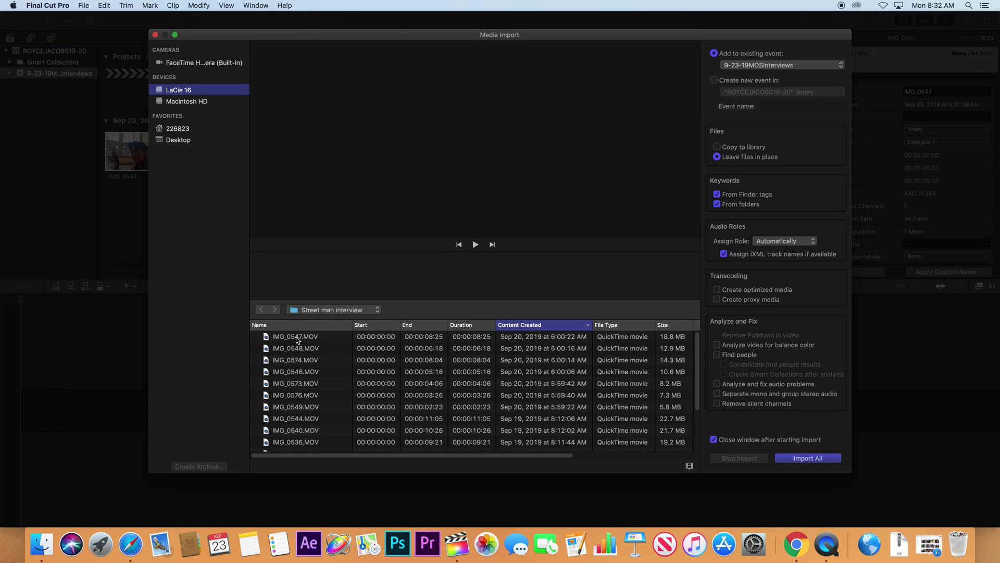
# Try a partial selection of IMG_0548 through IMG_0573 plus IMG_0549 and IMG_0540, leaving out IMG_0574 and IMG_0546
pyautogui.click(306, 348)
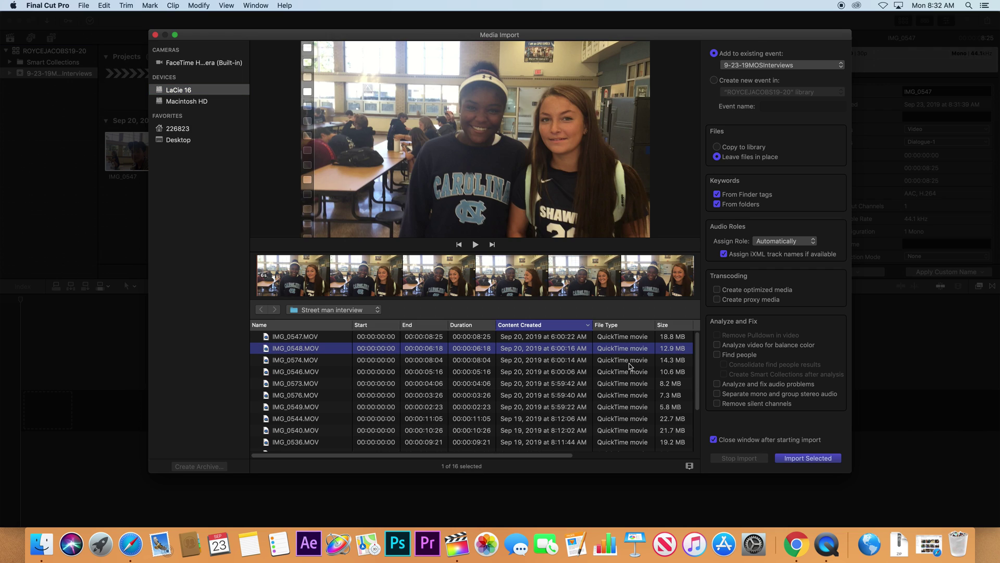
pyautogui.scroll(-3, 698, 382)
pyautogui.scroll(3, 683, 338)
pyautogui.keyDown('shift'); pyautogui.click(297, 383); pyautogui.keyUp('shift')
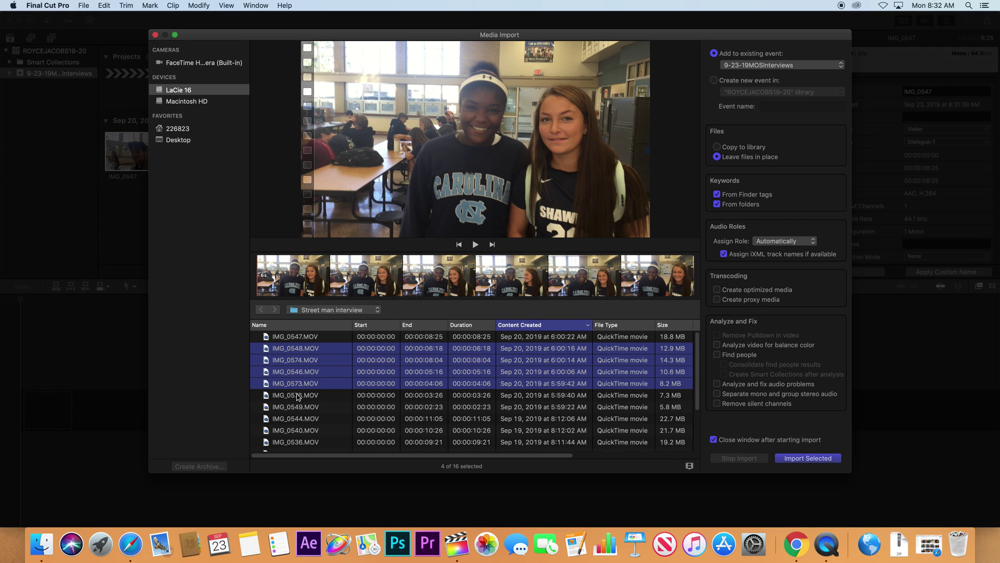
pyautogui.keyDown('super'); pyautogui.click(303, 407); pyautogui.keyUp('super')
pyautogui.keyDown('super'); pyautogui.click(308, 431); pyautogui.keyUp('super')
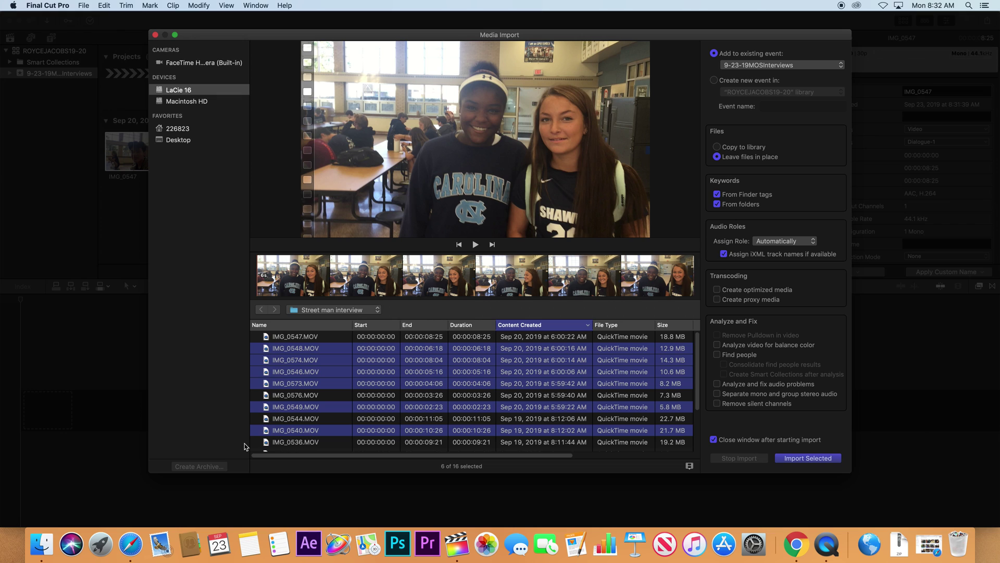
pyautogui.keyDown('super'); pyautogui.click(302, 370); pyautogui.keyUp('super')
pyautogui.keyDown('super'); pyautogui.click(301, 364); pyautogui.keyUp('super')
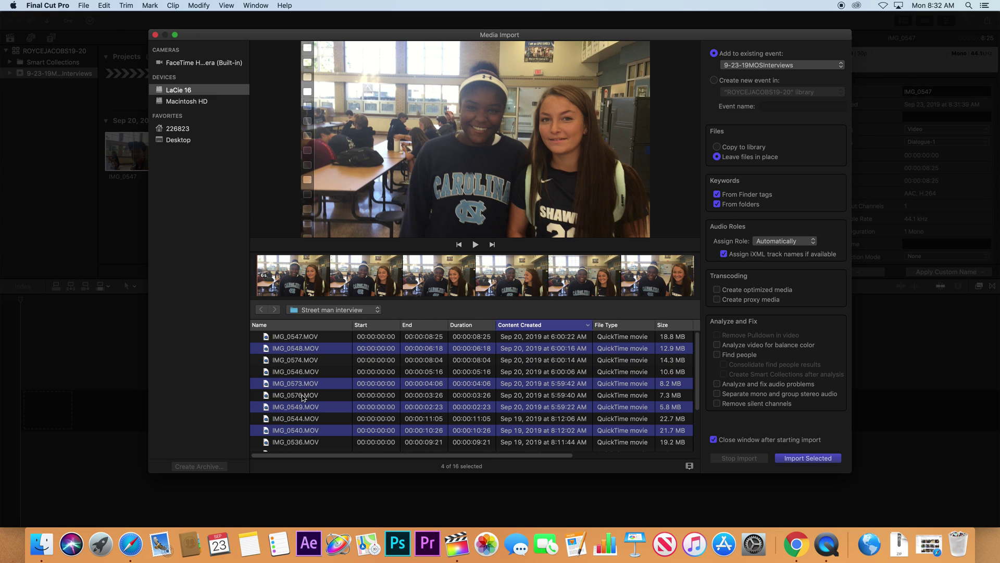
# Import every clip in the Street man interview folder except IMG_0547.MOV, leaving files in place, and review them in the event
pyautogui.press('super+a')
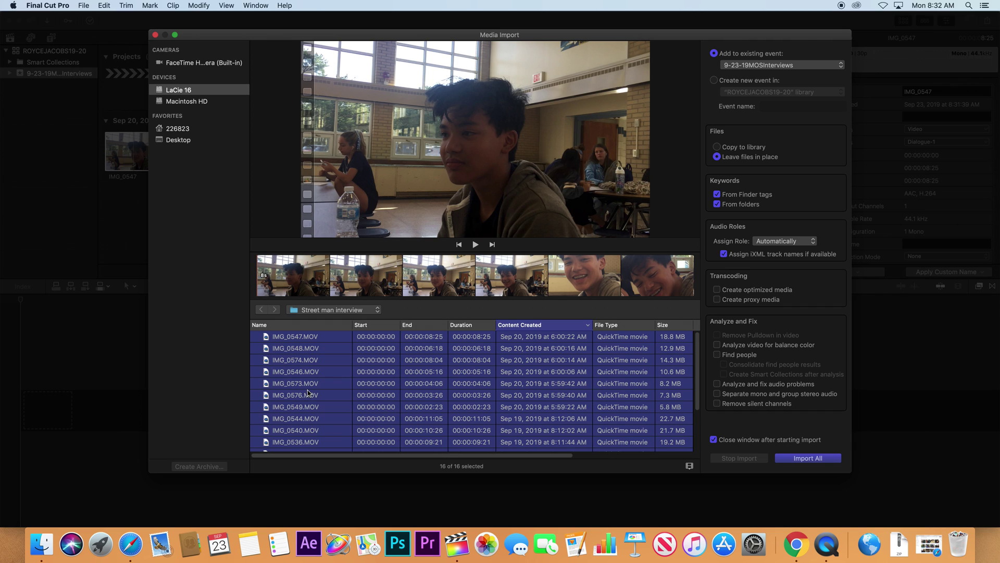
pyautogui.keyDown('super'); pyautogui.click(310, 339); pyautogui.keyUp('super')
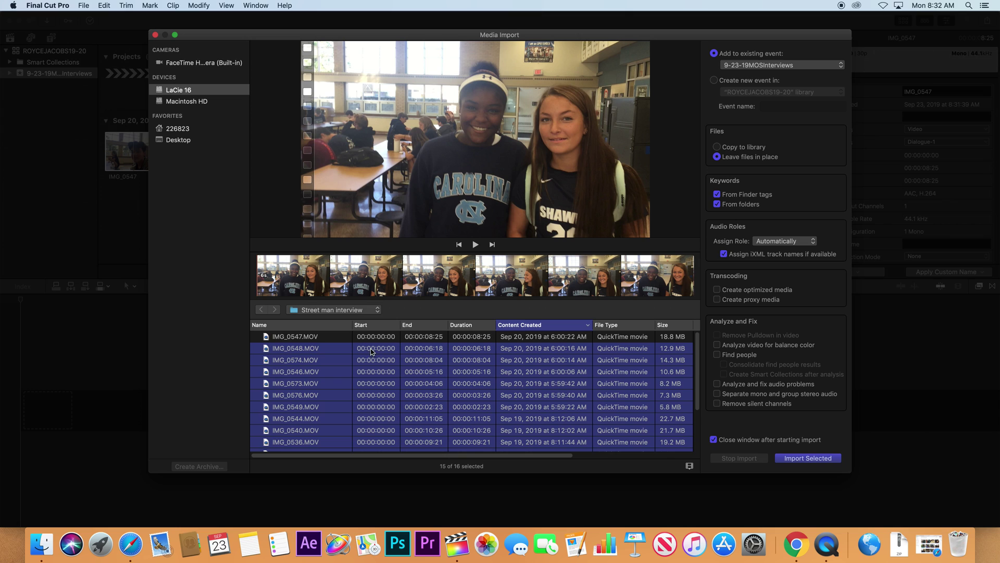
pyautogui.scroll(-3, 504, 387)
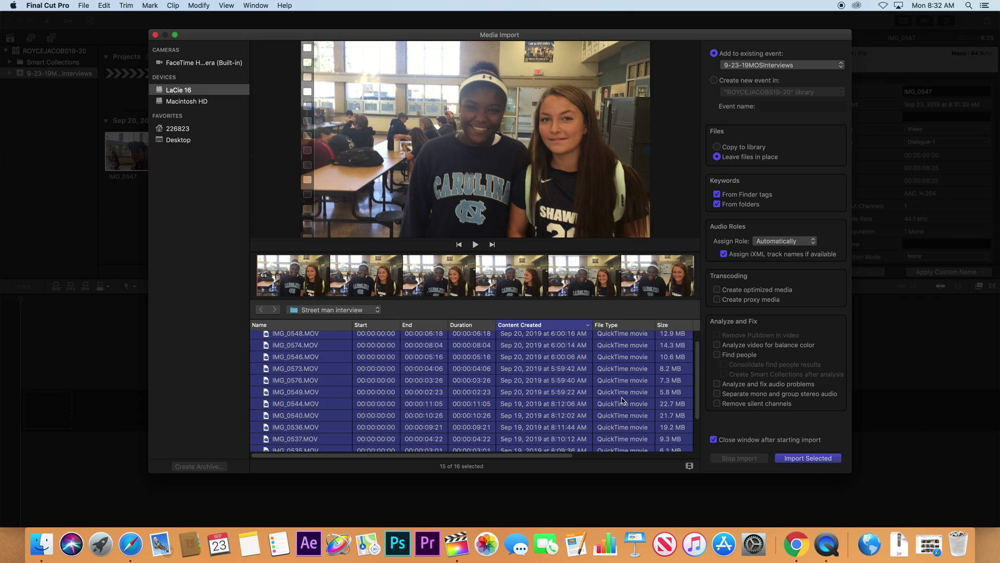
pyautogui.scroll(-2, 623, 399)
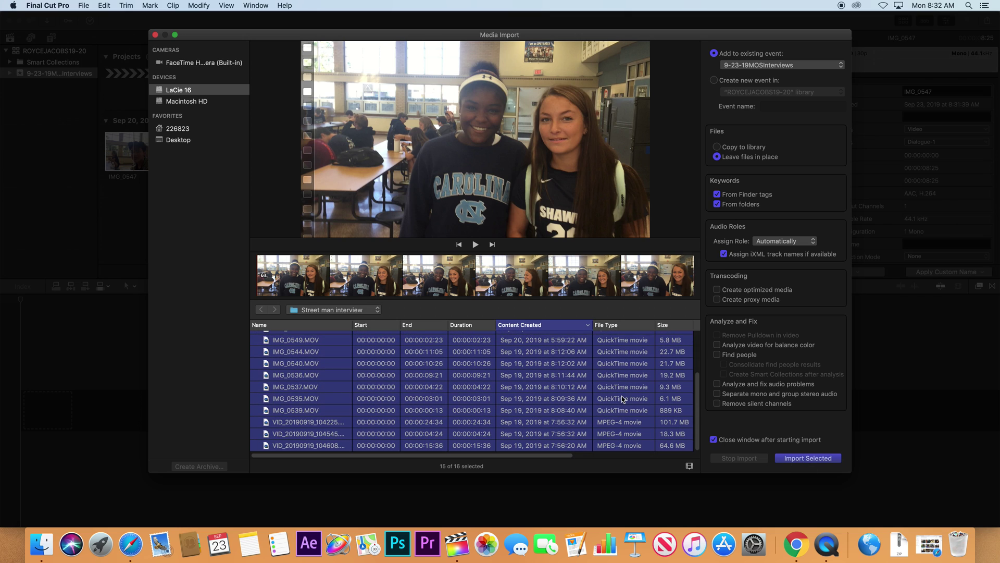
pyautogui.click(808, 457)
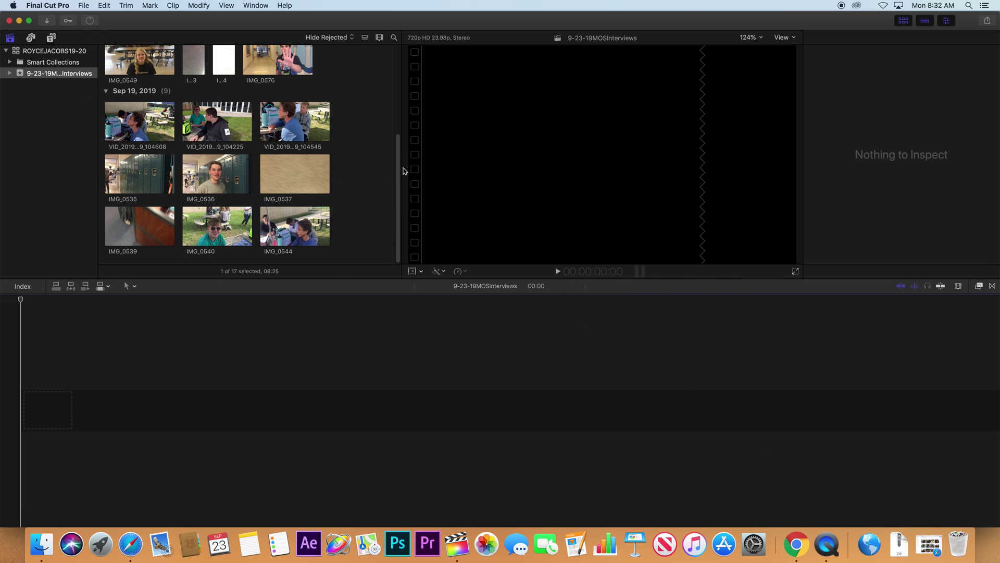
pyautogui.moveTo(400, 117); pyautogui.dragTo(368, 46)
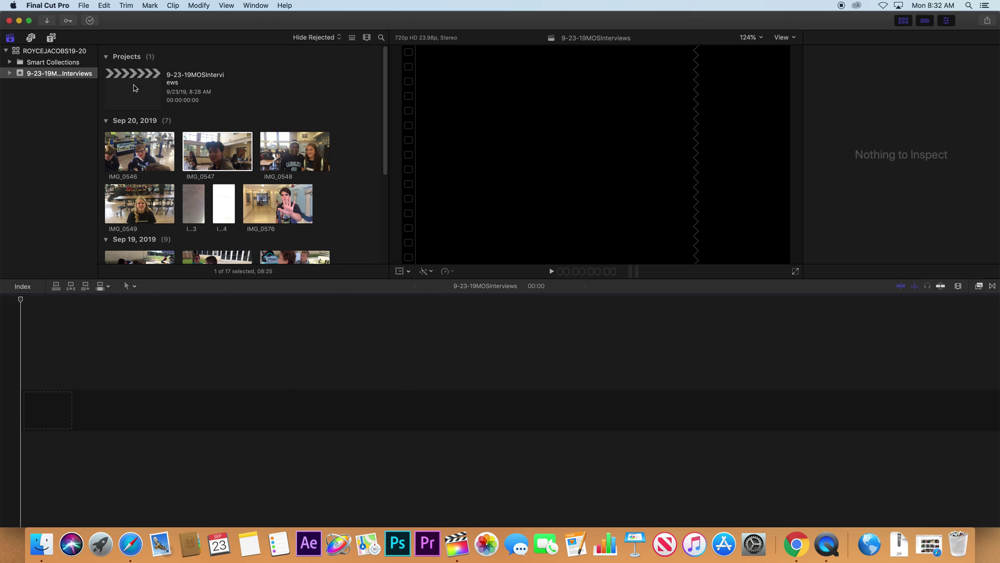
# Create a new project named 9-23-19Bloopers in the 9-23-19MOSInterviews event with the default settings
pyautogui.click(81, 8)
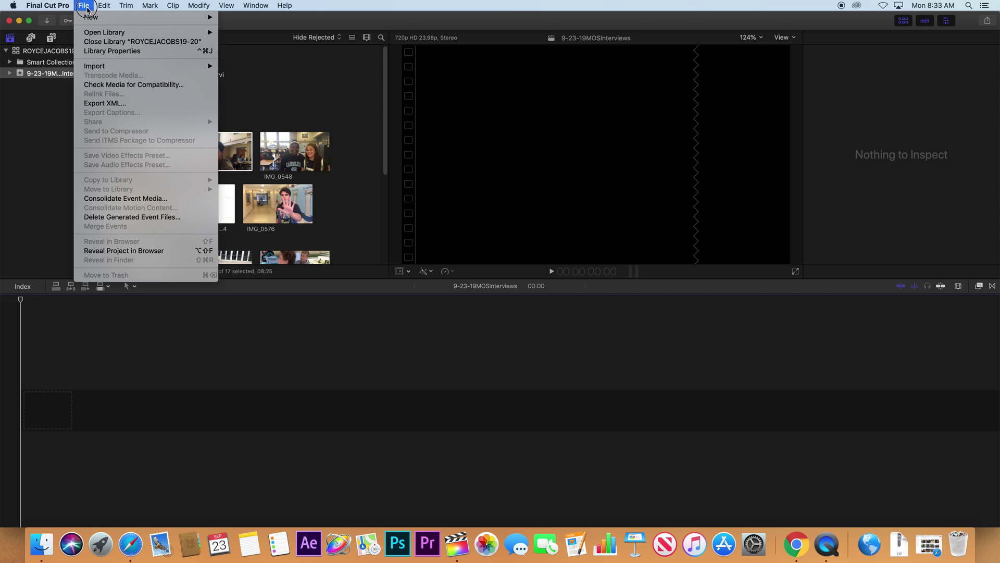
pyautogui.moveTo(104, 18)
pyautogui.click(250, 20)
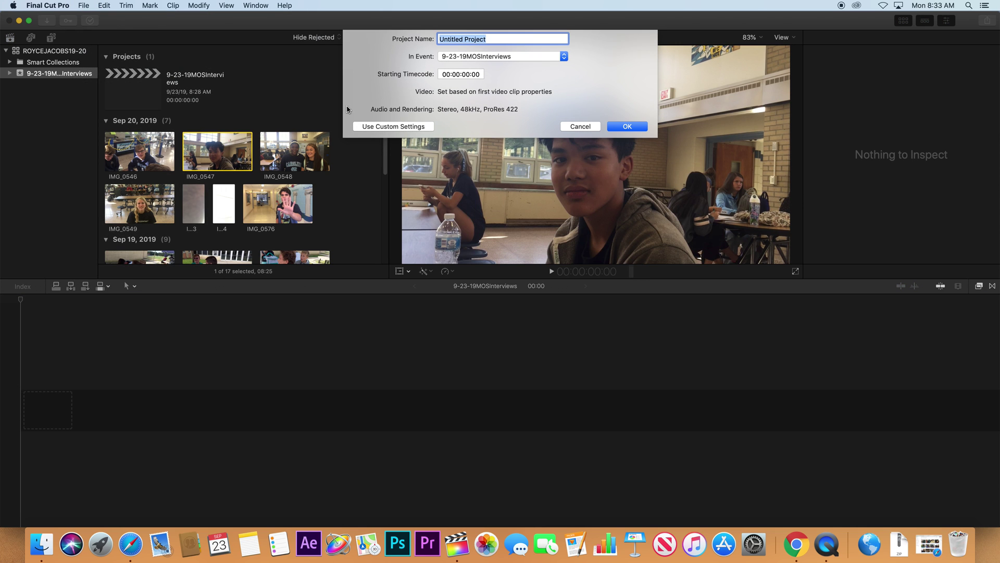
pyautogui.write('9-23-19Bloopers')
pyautogui.click(614, 129)
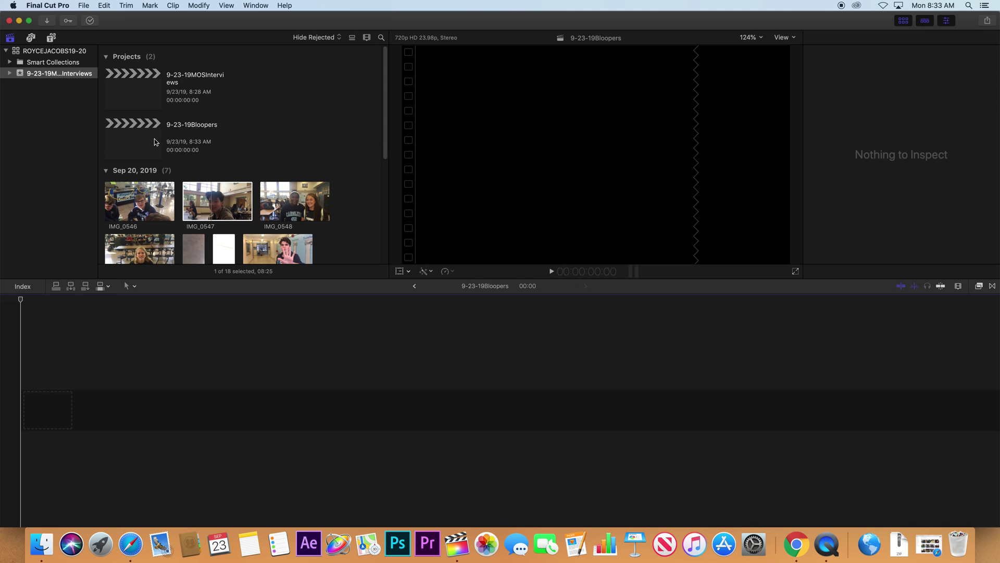
# Open the 9-23-19MOSInterviews project and append clip IMG_0546 to its empty primary storyline
pyautogui.doubleClick(140, 100)
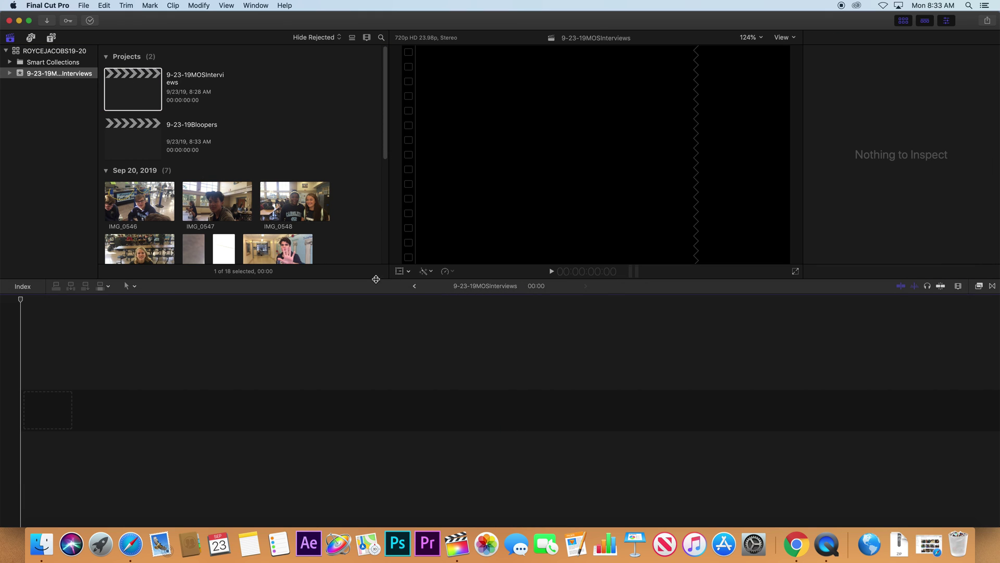
pyautogui.moveTo(384, 150); pyautogui.dragTo(394, 204)
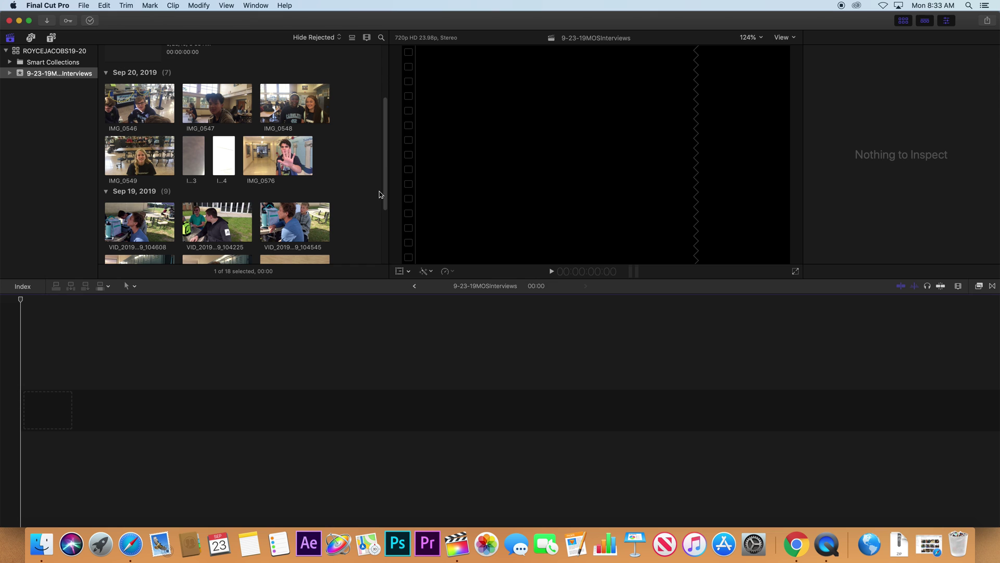
pyautogui.click(147, 116)
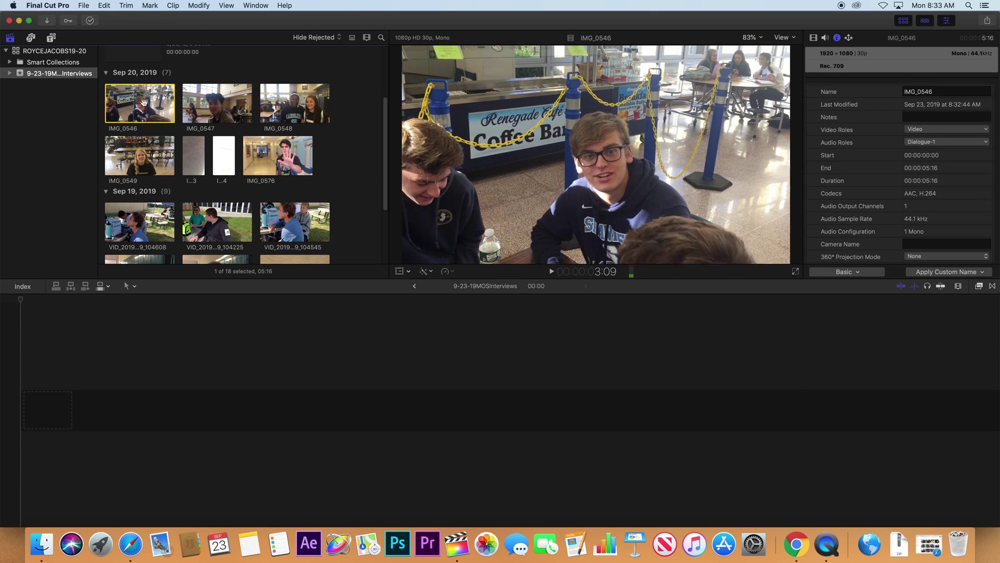
pyautogui.moveTo(158, 102)
pyautogui.mouseDown()
pyautogui.moveTo(89, 411)
pyautogui.moveTo(98, 409)
pyautogui.moveTo(89, 224)
pyautogui.moveTo(144, 108)
pyautogui.mouseUp()
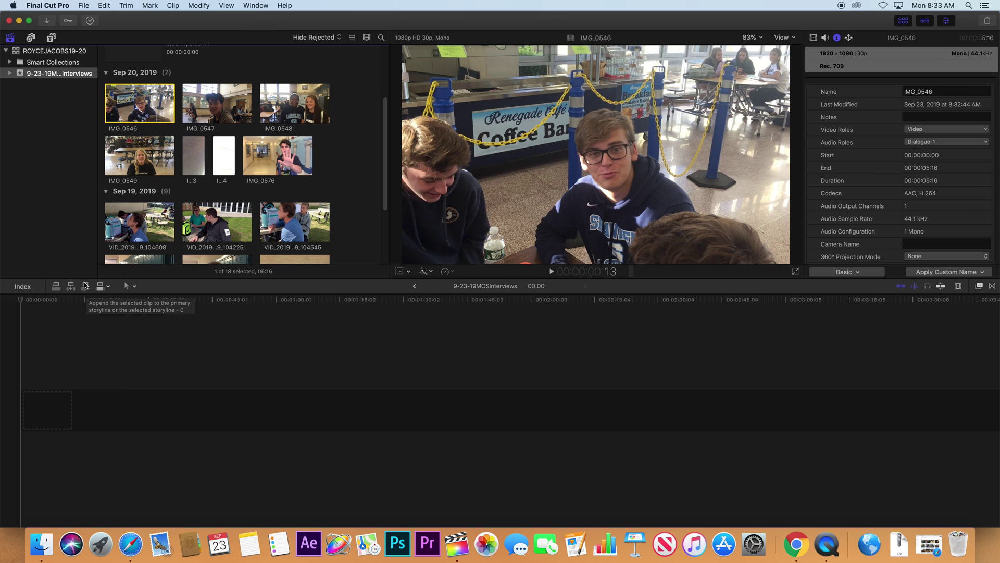
pyautogui.click(85, 286)
# Add IMG_0547 and IMG_0548 to the primary storyline one after the other, following IMG_0546
pyautogui.click(214, 99)
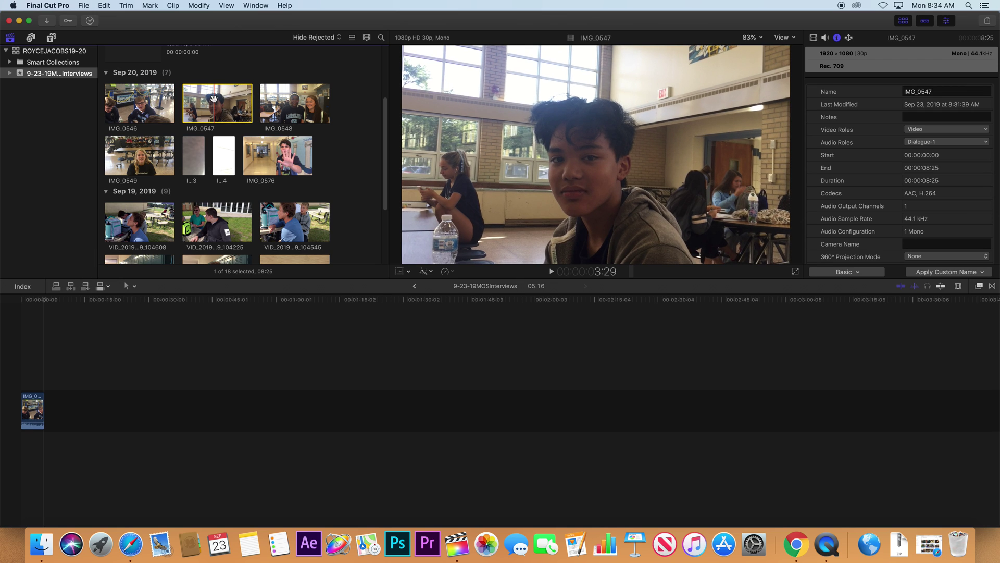
pyautogui.moveTo(214, 99); pyautogui.dragTo(62, 411)
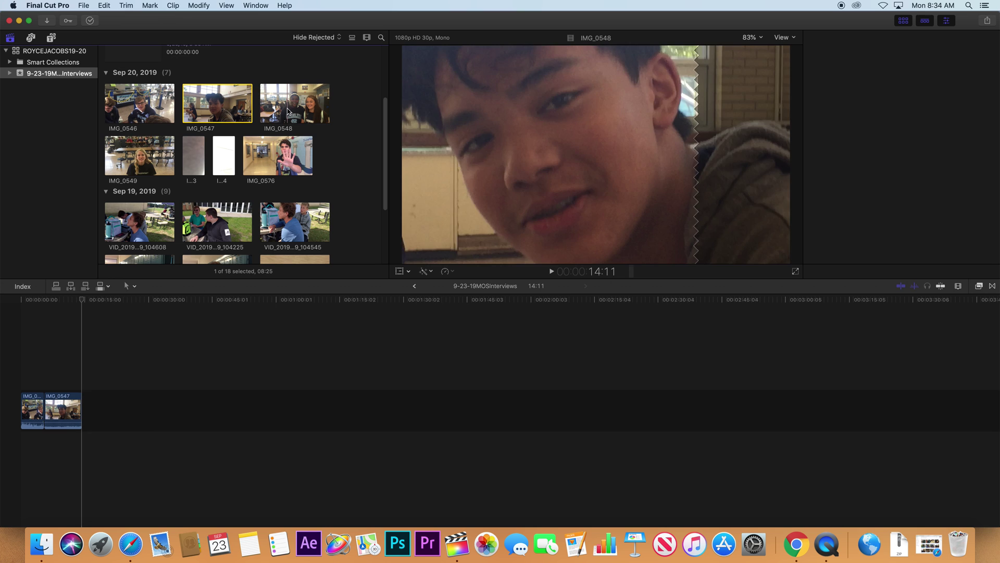
pyautogui.click(294, 103)
pyautogui.moveTo(294, 103); pyautogui.dragTo(130, 365)
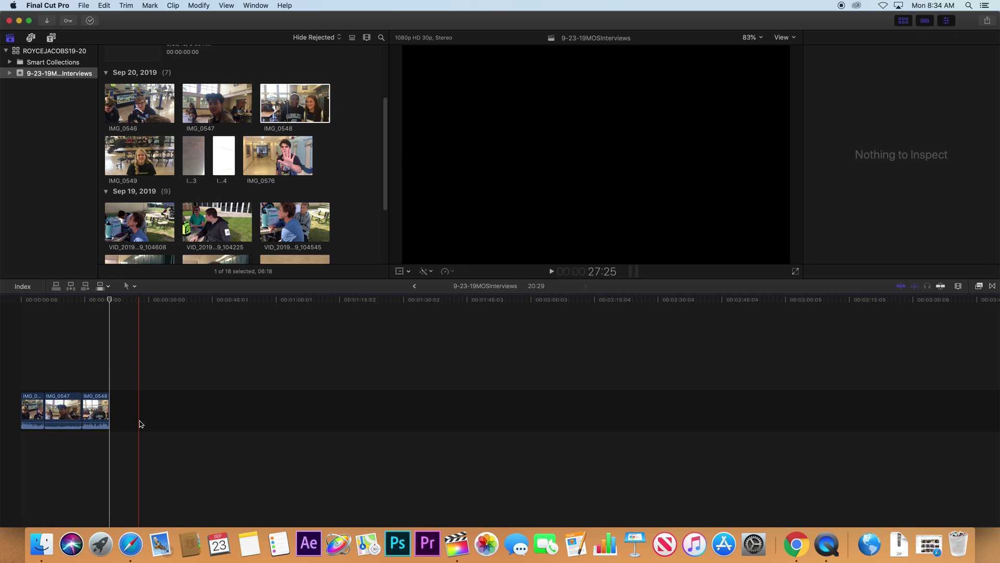
# Undo the additions of IMG_0546, IMG_0547 and IMG_0548 so the timeline is empty again
pyautogui.press('super+z')
pyautogui.press('super+z')
pyautogui.press('super+z')
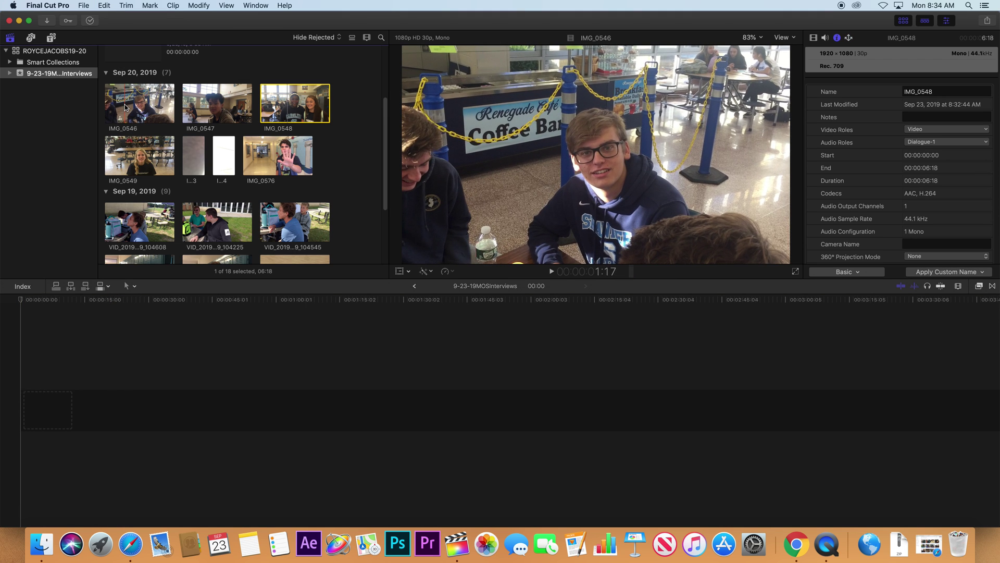
# Append IMG_0546 to the primary storyline and insert a second copy of it at 2:19 within the first
pyautogui.click(126, 107)
pyautogui.press('e')
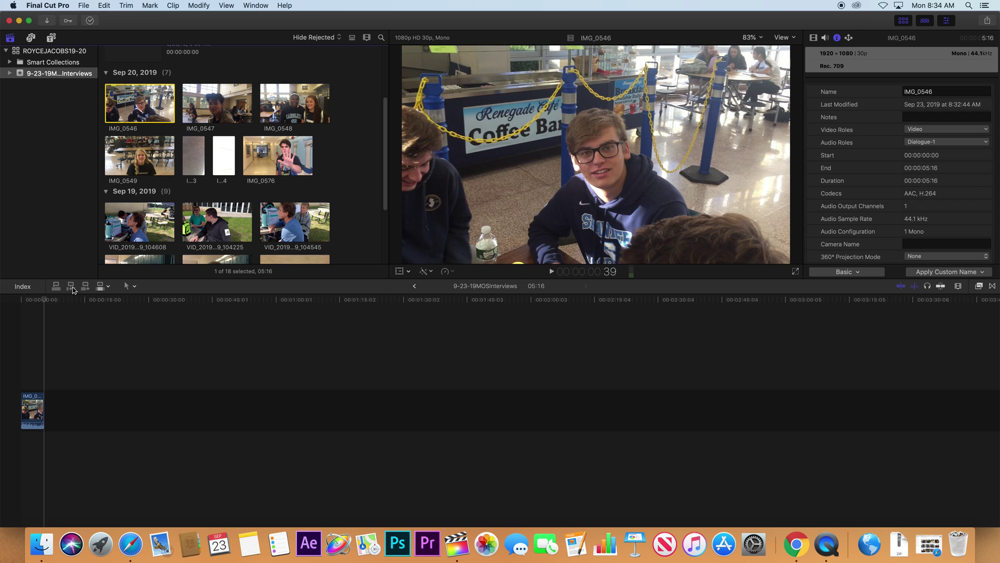
pyautogui.press('space')
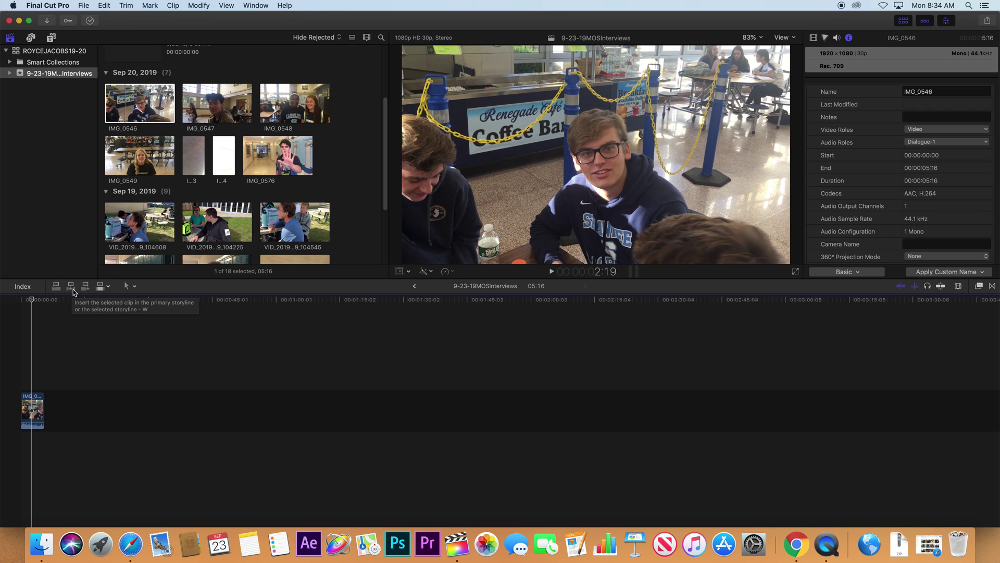
pyautogui.click(73, 292)
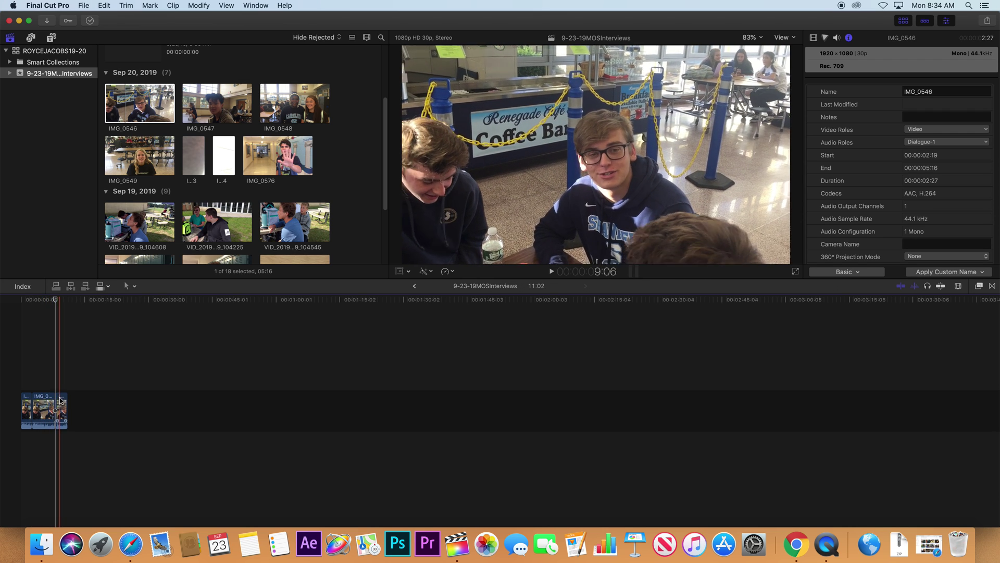
# Insert further copies of IMG_0546 at various points in the primary storyline, splitting the existing clips
pyautogui.click(45, 404)
pyautogui.click(44, 300)
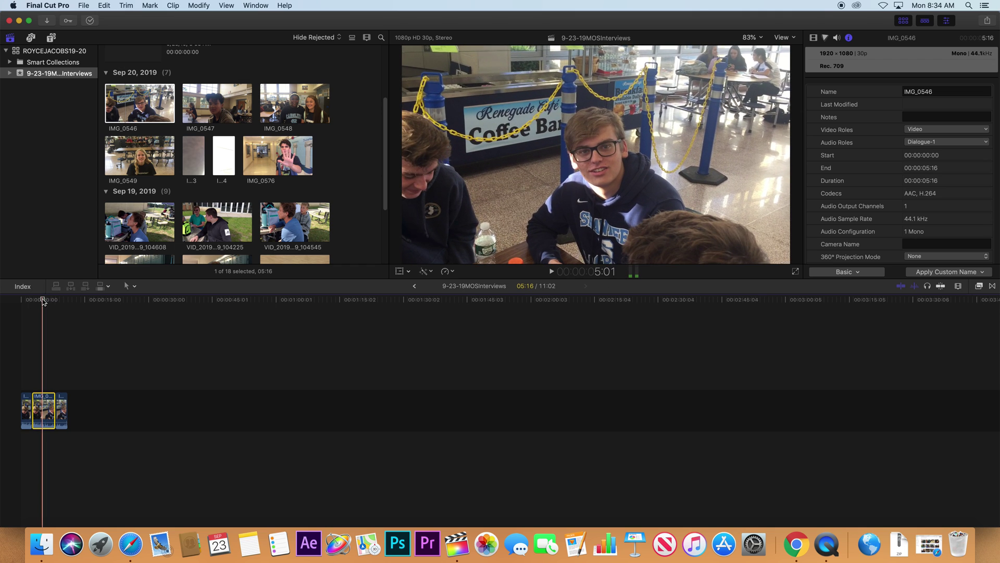
pyautogui.press('w')
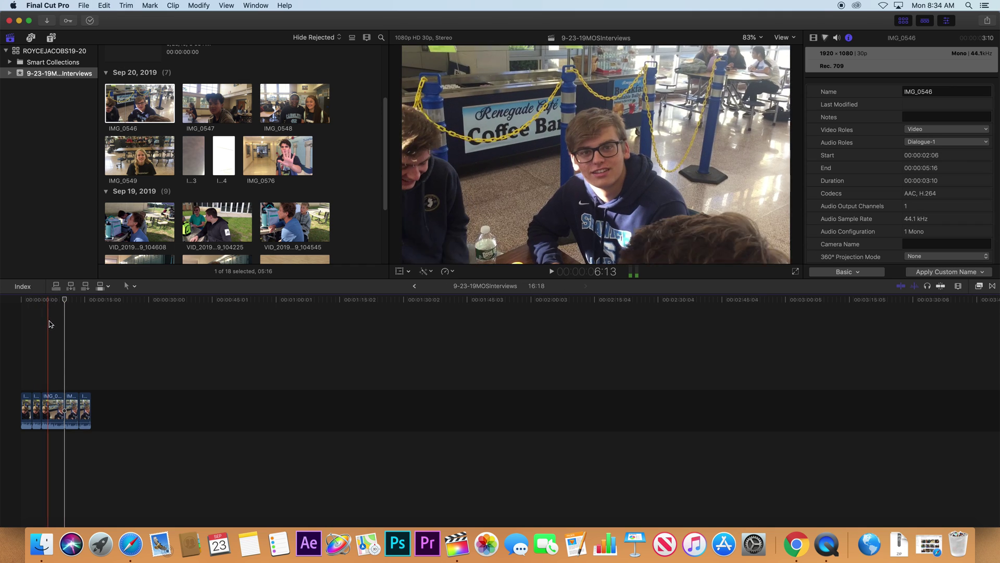
pyautogui.press('w')
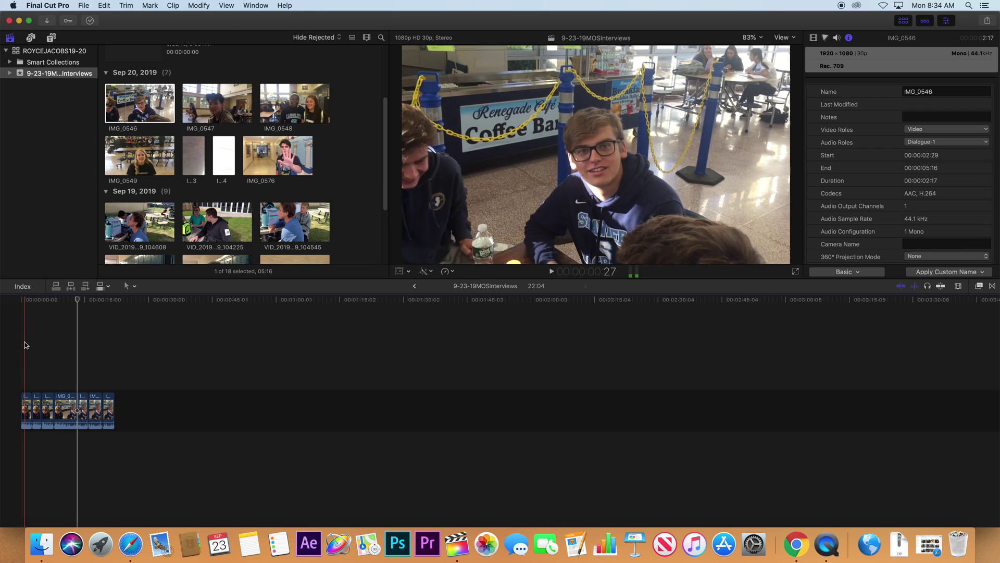
pyautogui.press('w')
pyautogui.press('w')
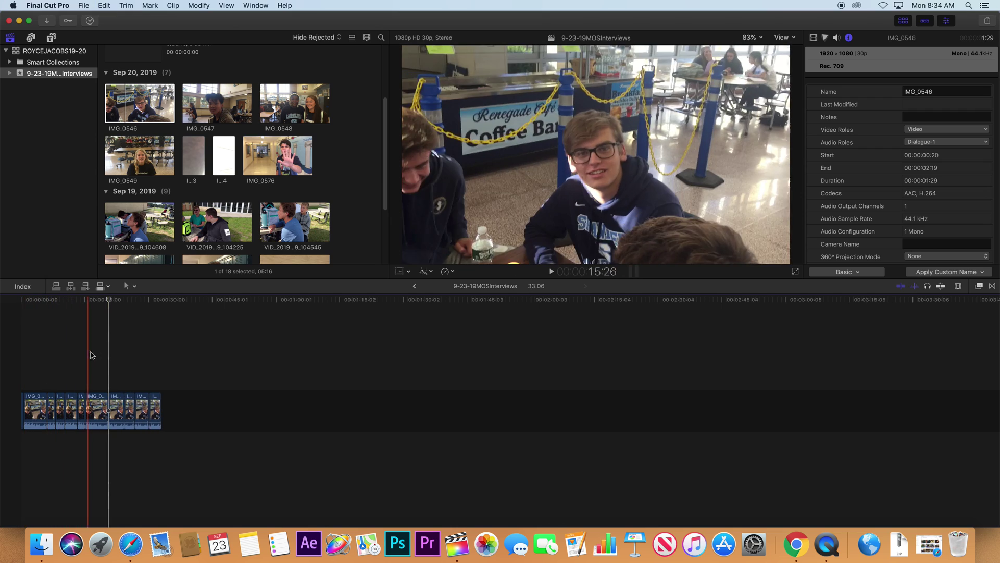
pyautogui.press('w')
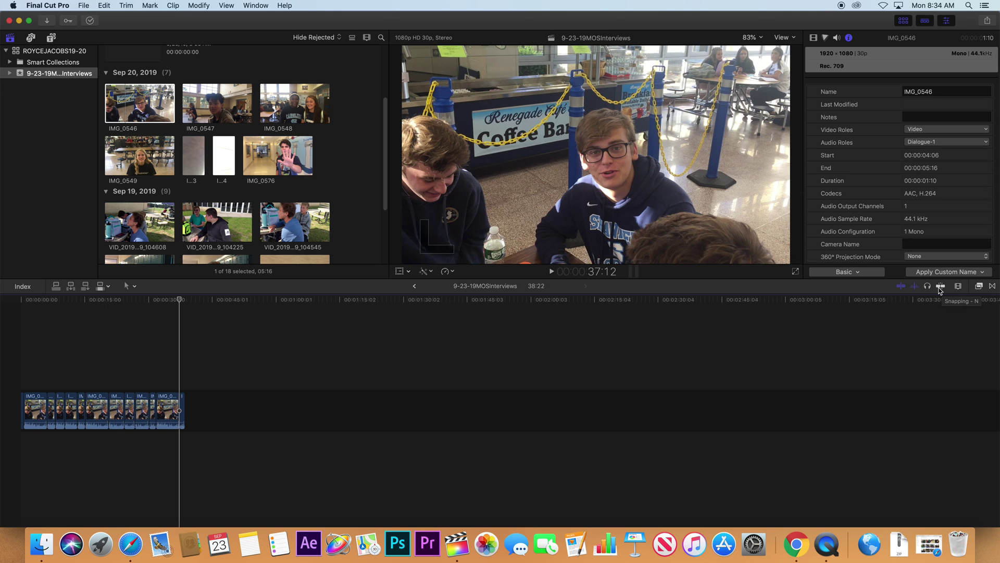
# Turn on timeline snapping, try it by repositioning a clip, and undo the storyline edits until the timeline is empty
pyautogui.click(940, 287)
pyautogui.moveTo(169, 401); pyautogui.dragTo(188, 404)
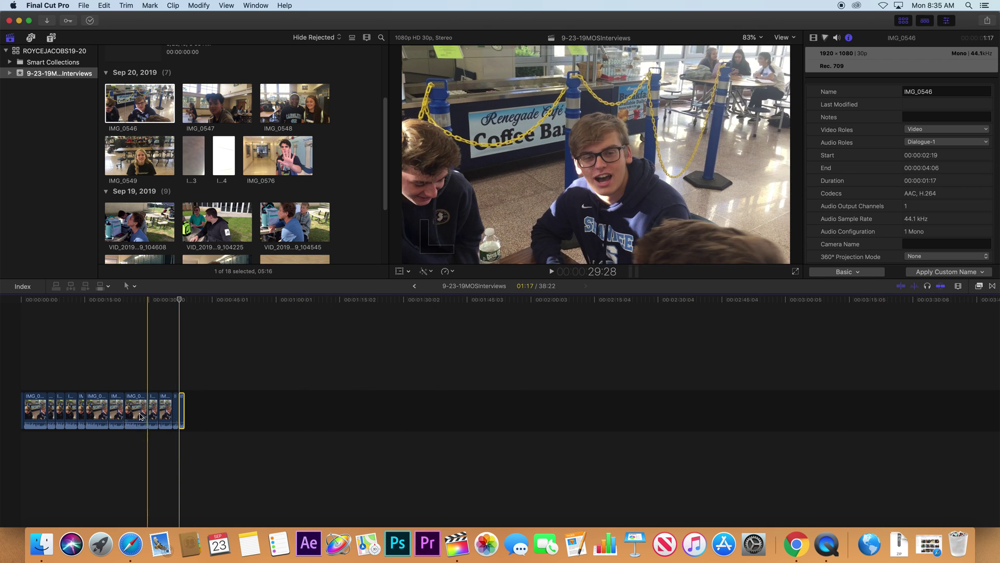
pyautogui.press('super+z')
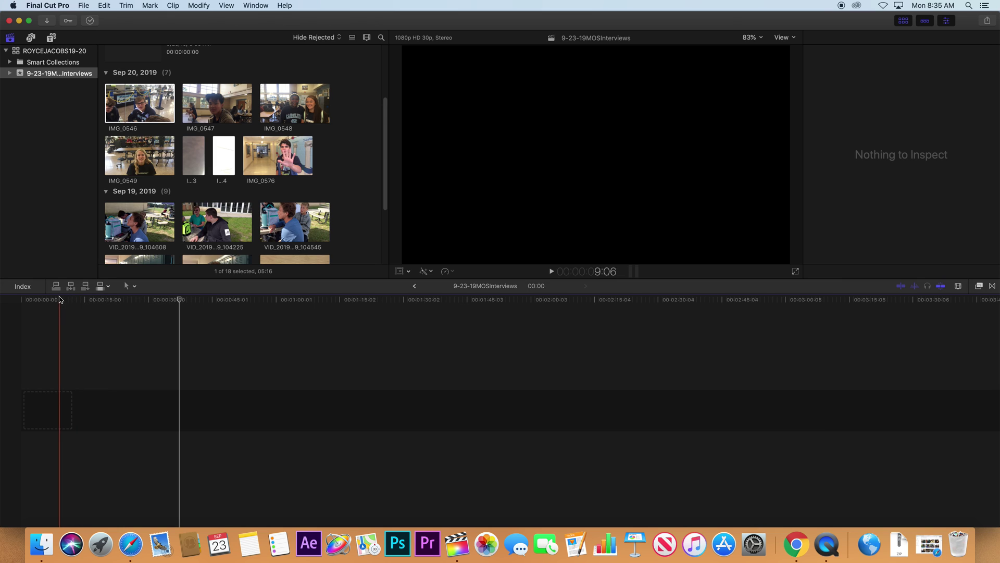
# Append IMG_0546 to the primary storyline and connect IMG_0547 above it, starting near the middle of the clip
pyautogui.click(137, 120)
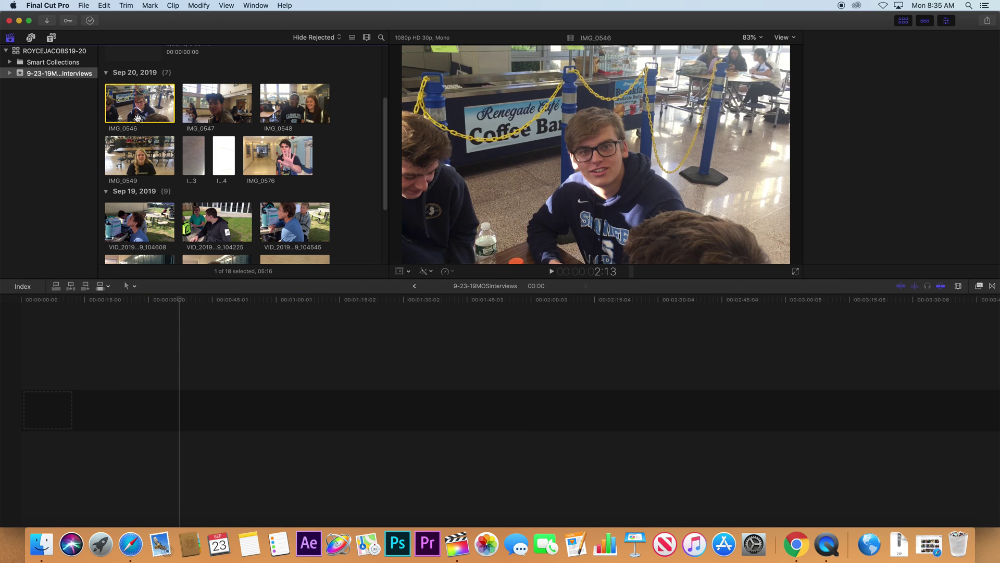
pyautogui.press('e')
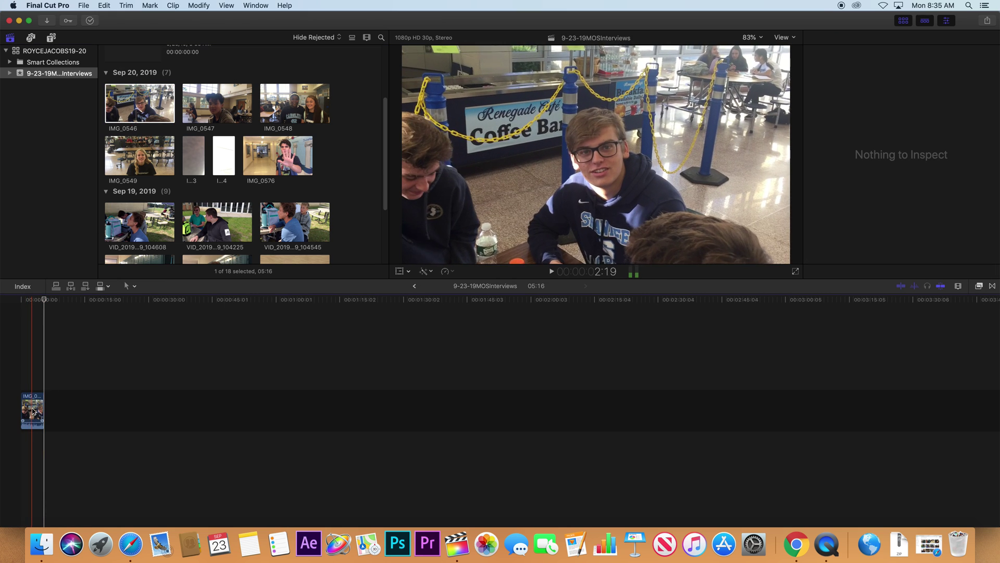
pyautogui.click(34, 301)
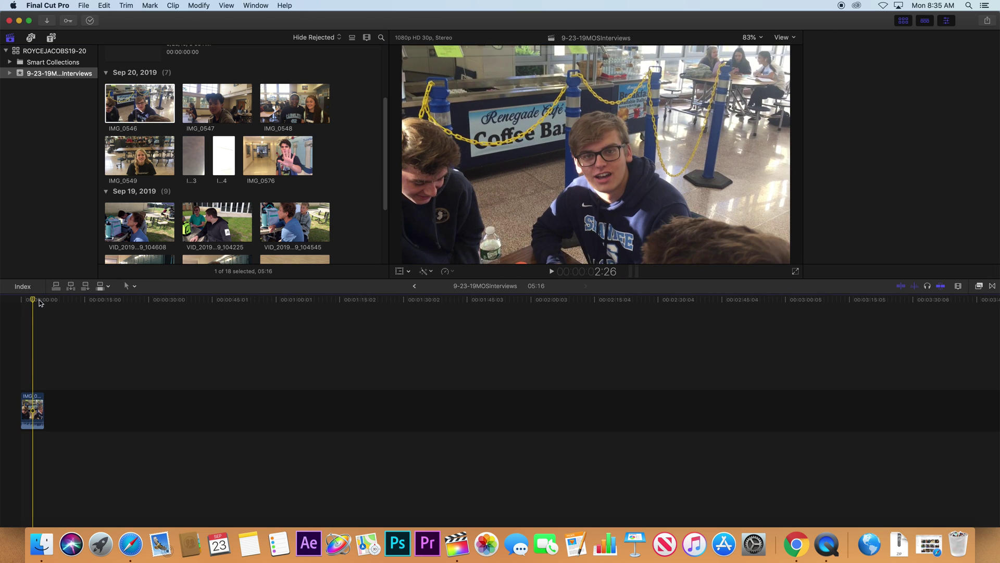
pyautogui.click(215, 108)
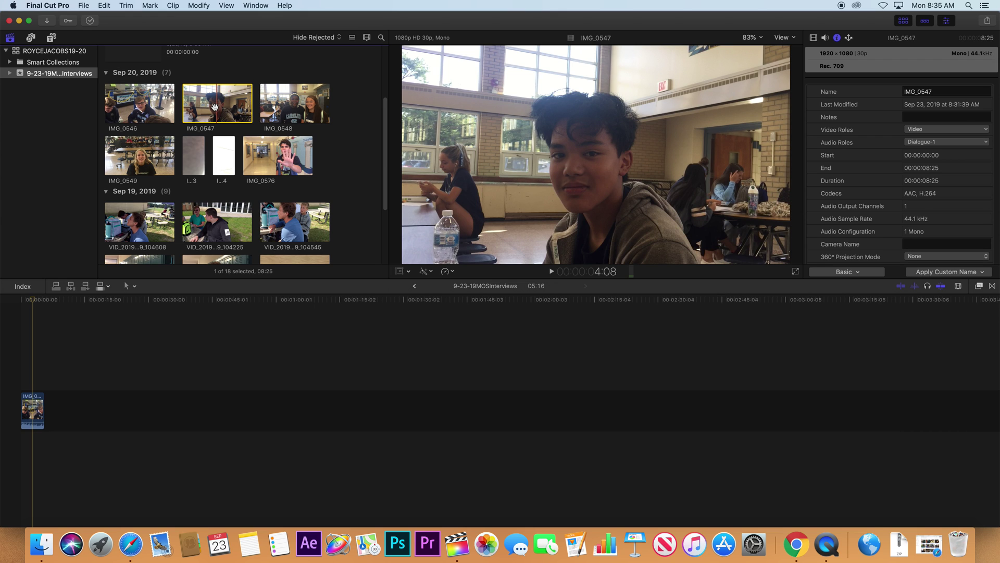
pyautogui.press('q')
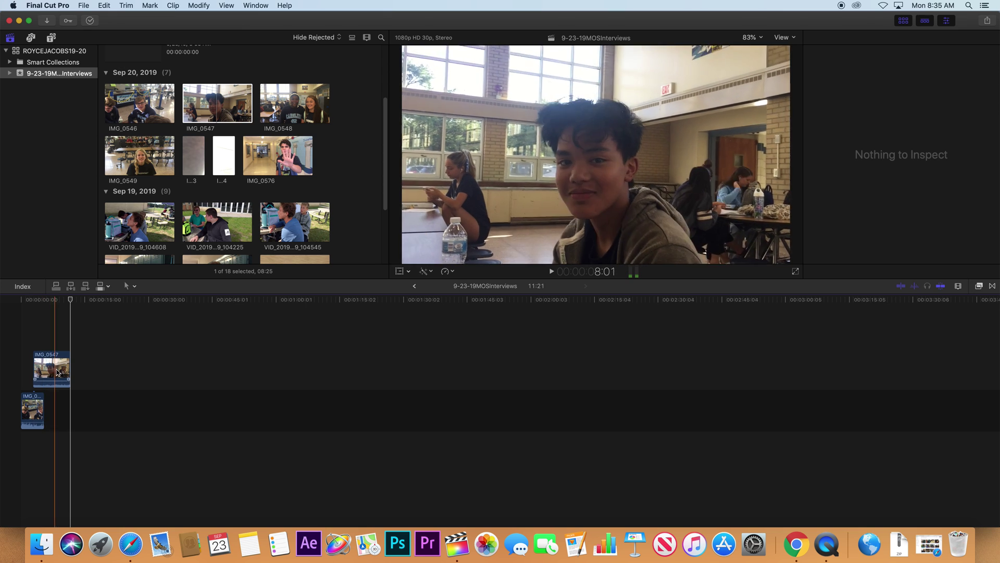
# Connect a second copy of IMG_0547 above the first and slide it so it starts slightly earlier than the copy below
pyautogui.click(206, 104)
pyautogui.moveTo(207, 103); pyautogui.dragTo(32, 330)
pyautogui.press('Home')
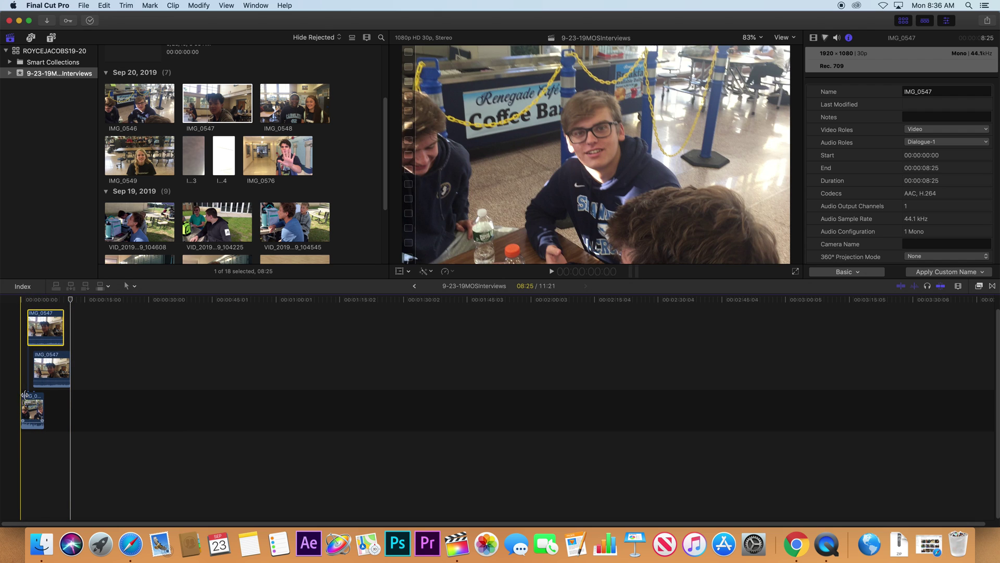
pyautogui.click(43, 338)
pyautogui.moveTo(45, 336); pyautogui.dragTo(47, 352)
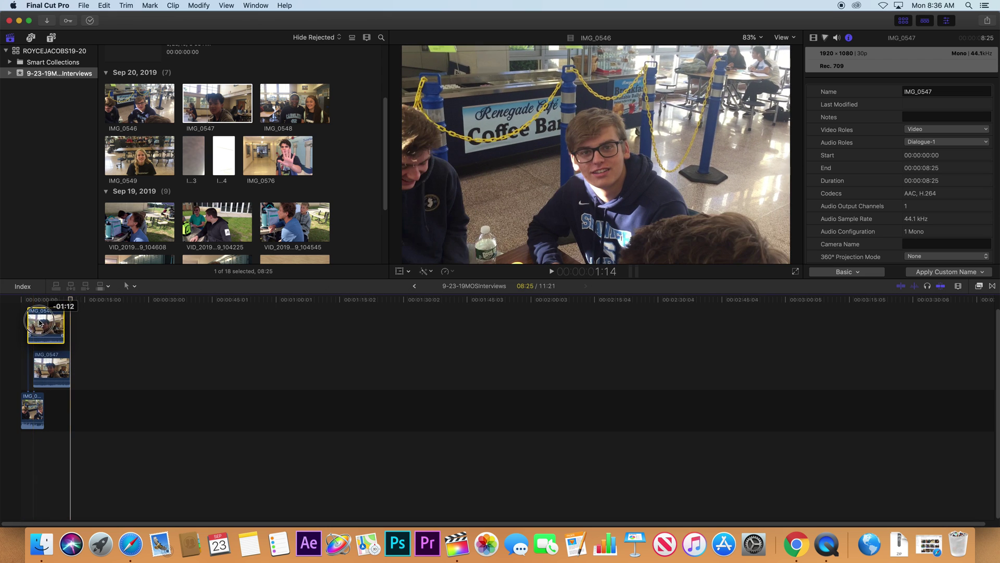
pyautogui.click(57, 324)
pyautogui.moveTo(58, 324); pyautogui.dragTo(51, 321)
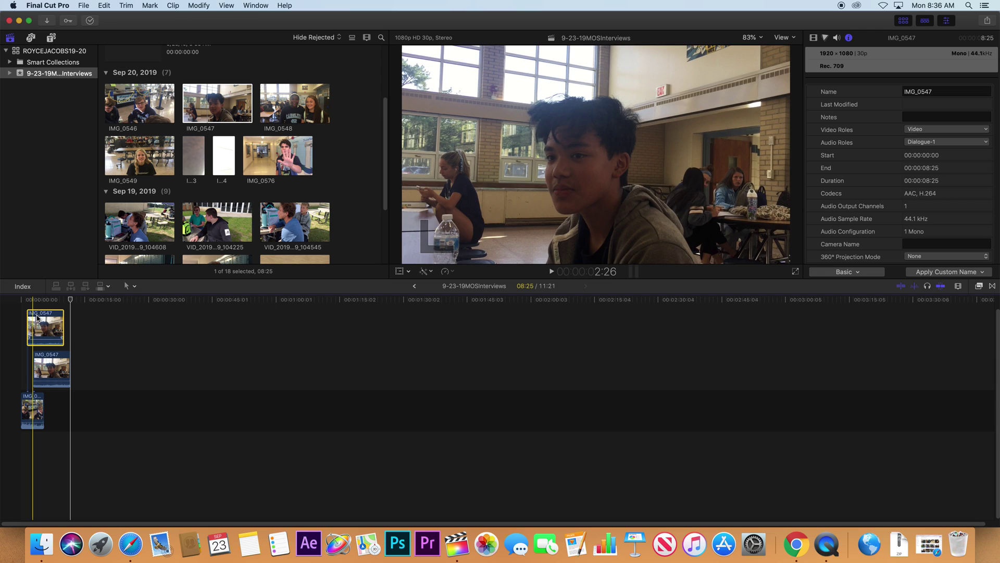
# Examine the stacked timeline clips at different magnifications down to individual frames, and fit the whole project back in view
pyautogui.press('super+equal')
pyautogui.press('super+equal')
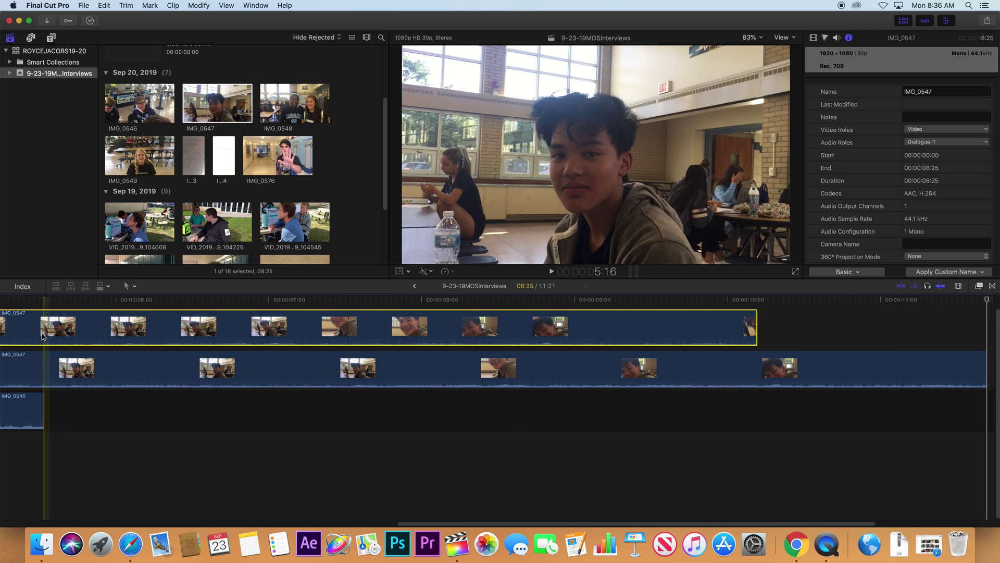
pyautogui.press('super+minus')
pyautogui.press('super+minus')
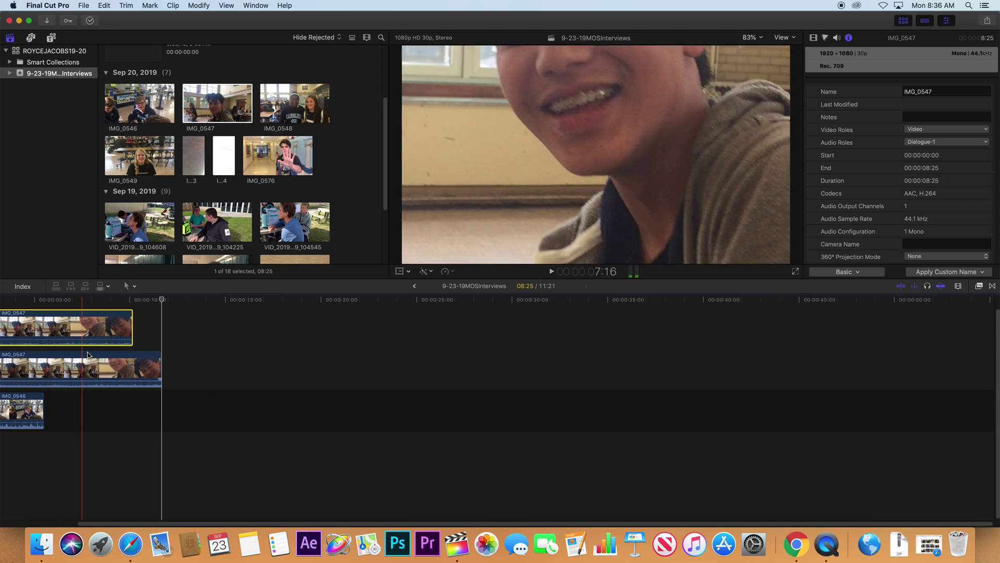
pyautogui.hscroll(-3, 24, 326)
pyautogui.hscroll(-4, 5, 315)
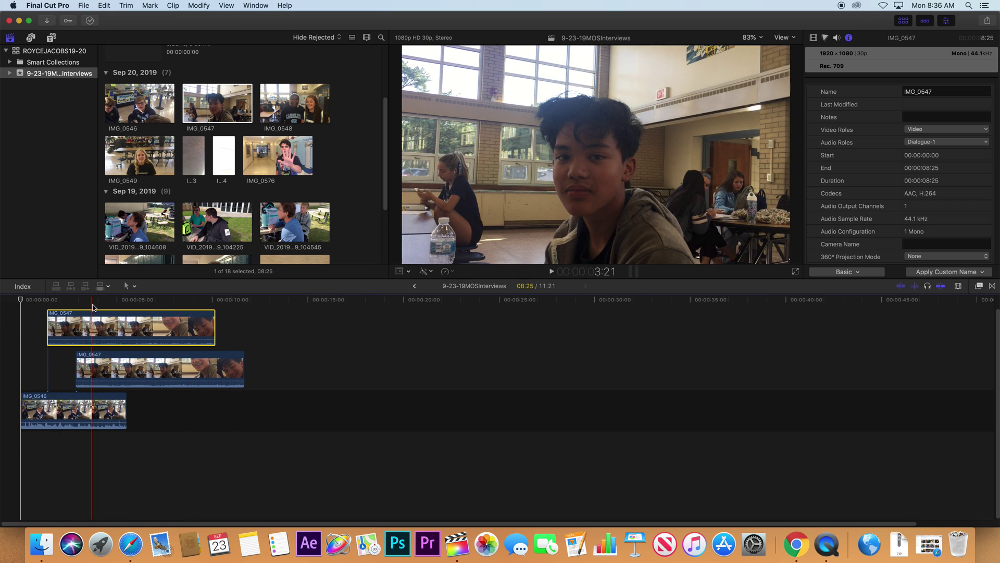
pyautogui.press('super+equal')
pyautogui.press('super+equal')
pyautogui.press('super+equal')
pyautogui.press('super+equal')
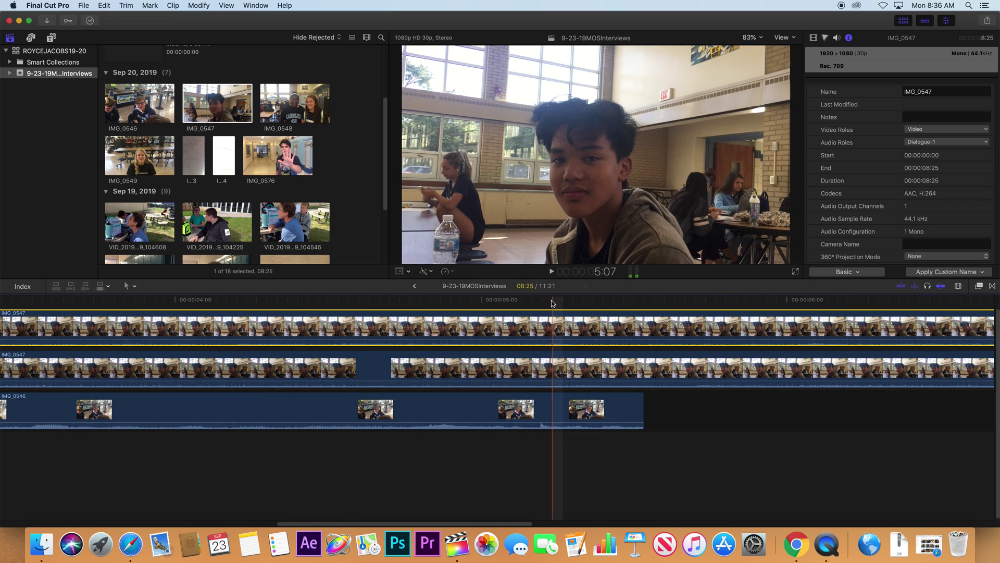
pyautogui.press('super+equal')
pyautogui.press('super+equal')
pyautogui.press('super+equal')
pyautogui.press('super+equal')
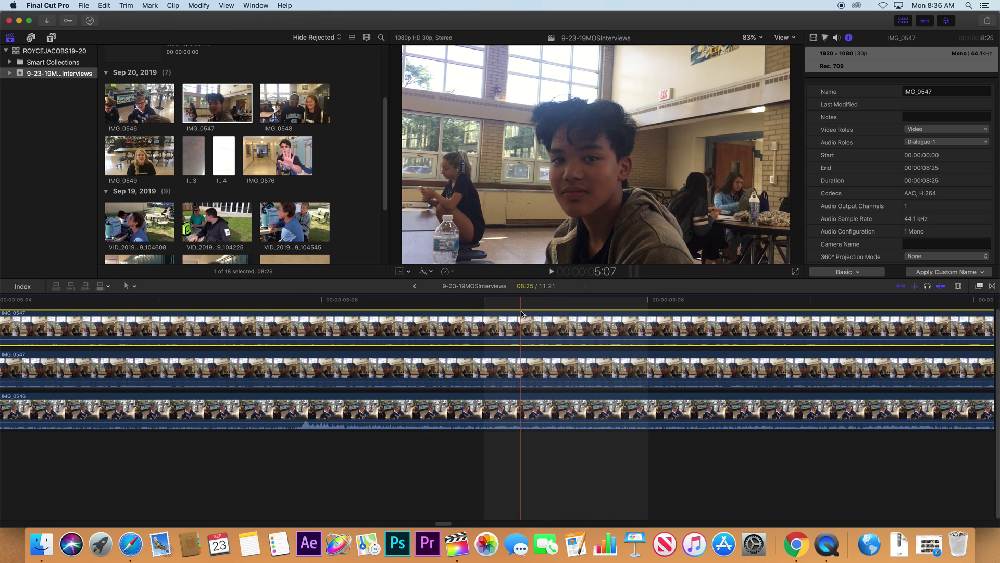
pyautogui.hotkey('shift', 'z')
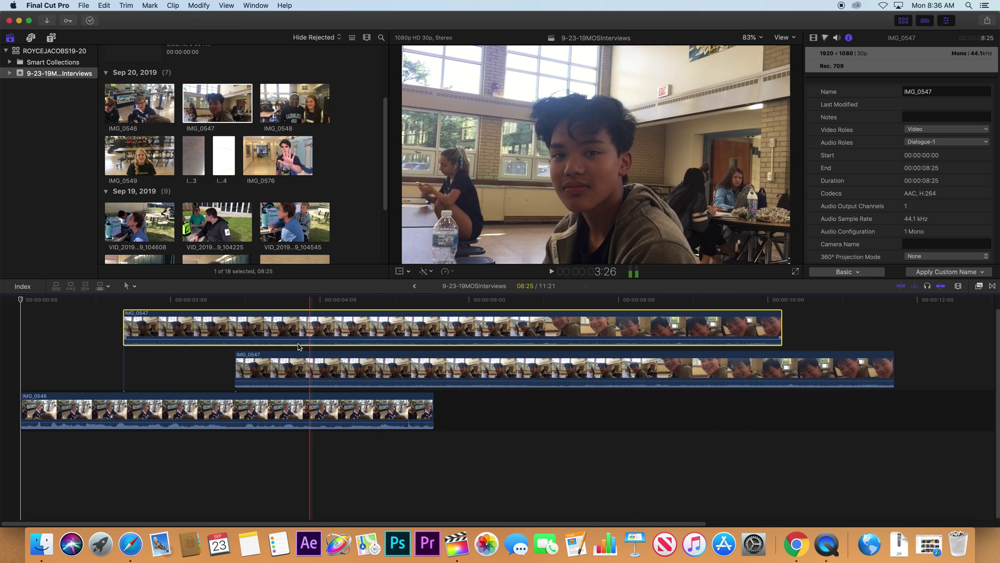
# Trim the upper IMG_0547 copy to 1:15 so it ends where the other copy begins, and shorten that other copy to 26 frames
pyautogui.moveTo(780, 318); pyautogui.dragTo(199, 376)
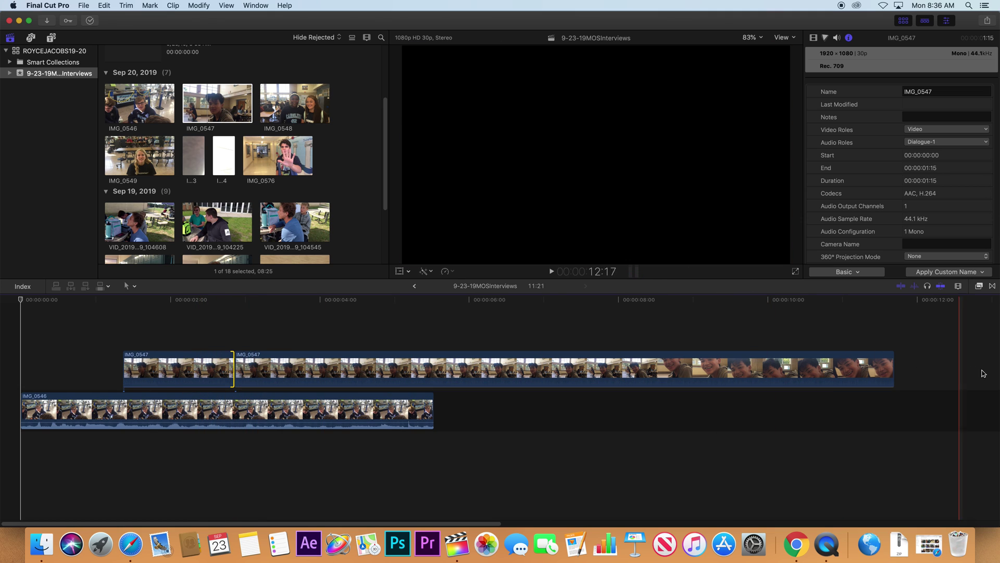
pyautogui.moveTo(893, 369); pyautogui.dragTo(298, 379)
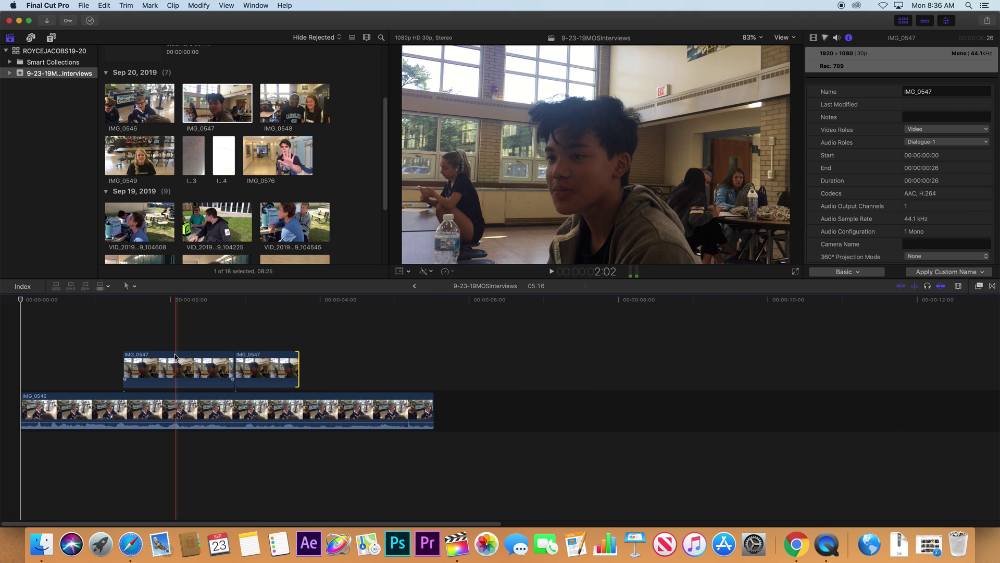
# Trim the first connected IMG_0547 clip at both ends to a short piece, then extend its end back to meet the second copy
pyautogui.click(183, 367)
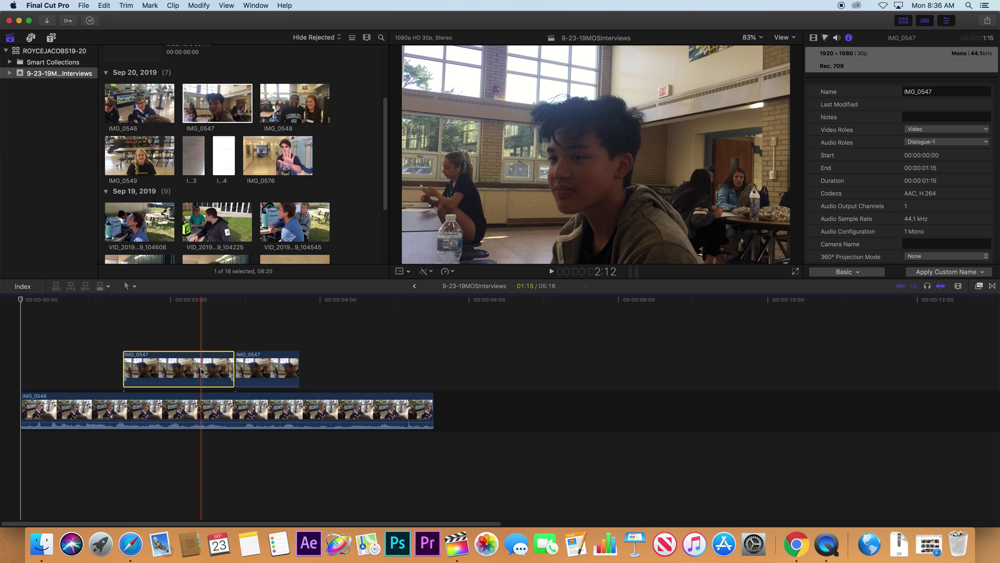
pyautogui.hotkey('alt', ']')
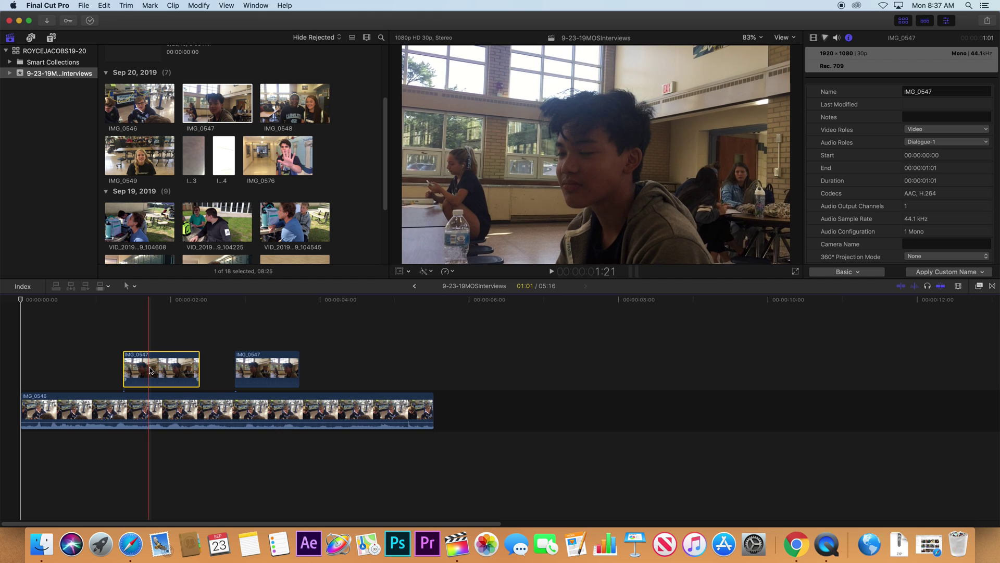
pyautogui.hotkey('alt', '[')
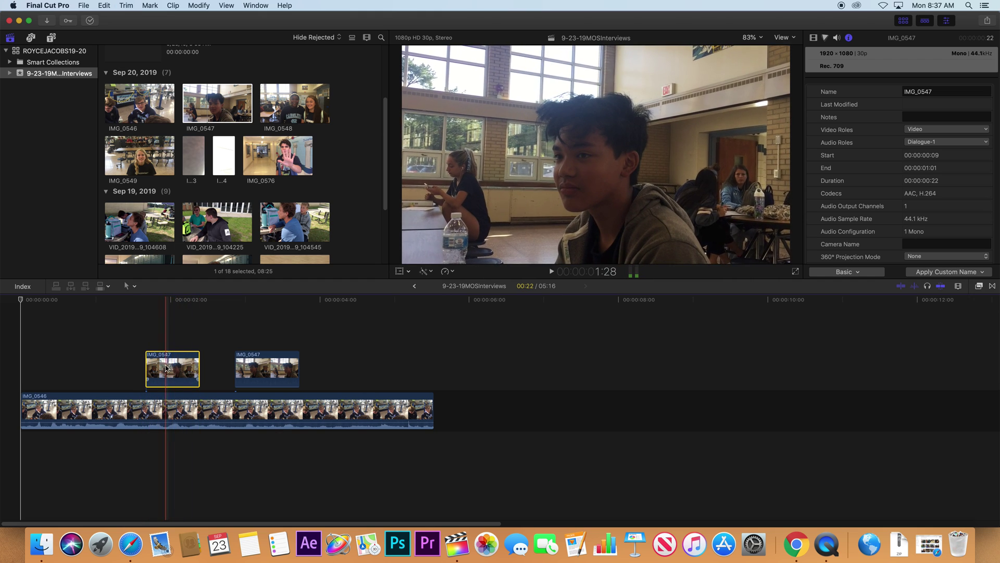
pyautogui.hotkey('alt', '[')
pyautogui.hotkey('alt', ']')
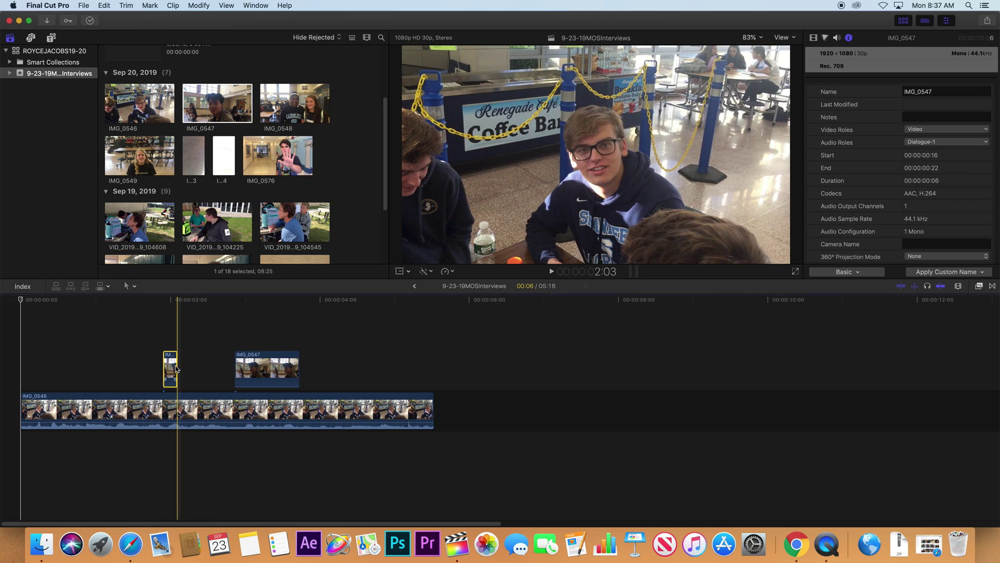
pyautogui.moveTo(176, 367); pyautogui.dragTo(233, 366)
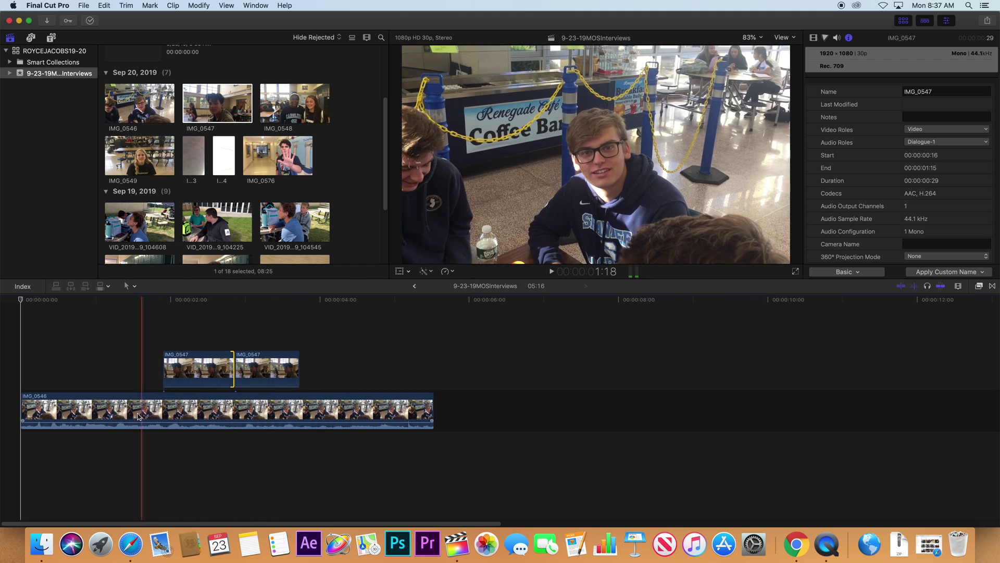
# Add VID_20190919_104225 after IMG_0546 in the primary storyline and trim its end to about 10 seconds
pyautogui.moveTo(218, 224); pyautogui.dragTo(529, 409)
pyautogui.hscroll(10, 558, 413)
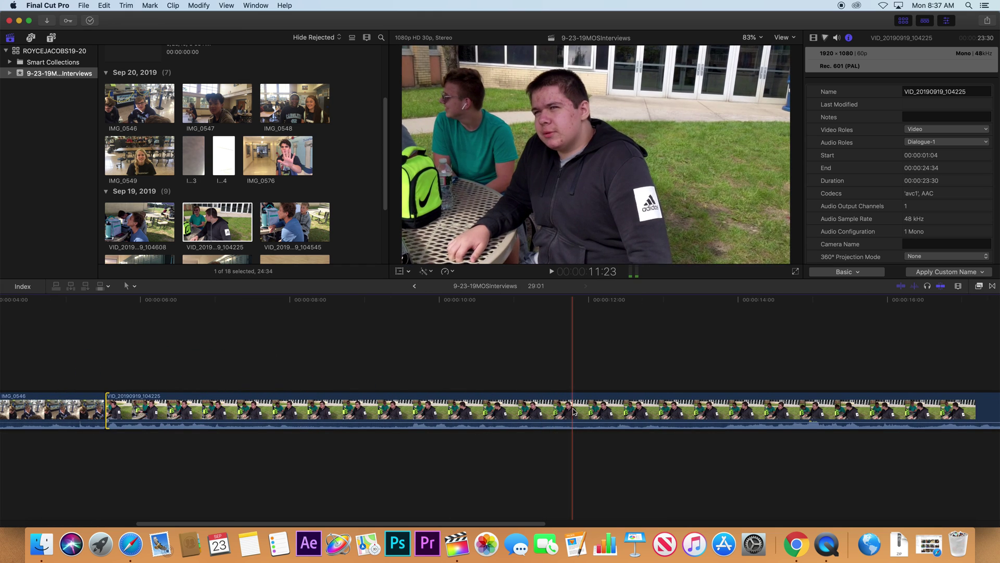
pyautogui.hotkey('shift', 'z')
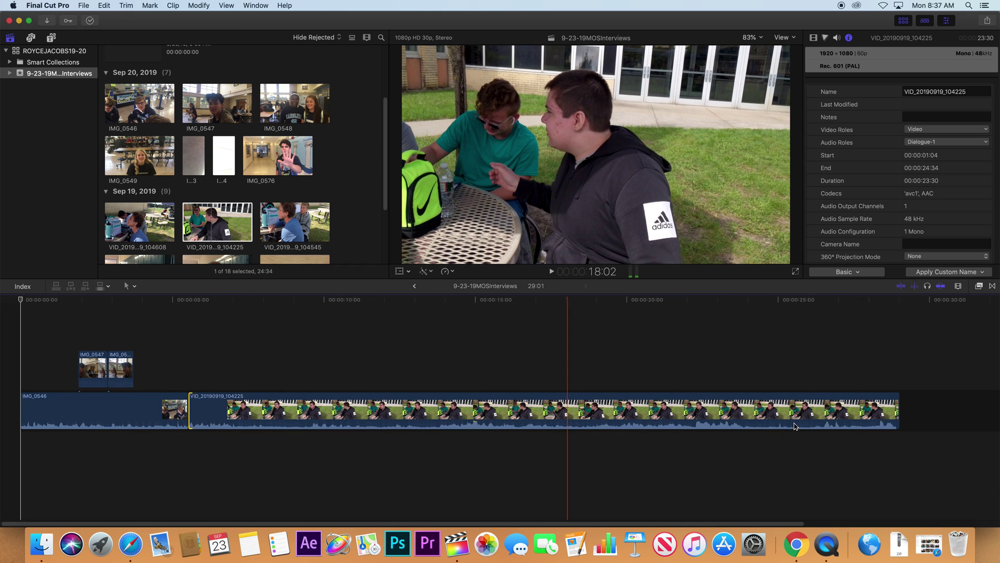
pyautogui.moveTo(897, 409); pyautogui.dragTo(474, 409)
# Append VID_20190919_104545, IMG_0535, IMG_0536 and IMG_0537 to the end of the primary storyline
pyautogui.click(290, 223)
pyautogui.moveTo(290, 223)
pyautogui.mouseDown()
pyautogui.moveTo(516, 409)
pyautogui.moveTo(284, 225)
pyautogui.mouseUp()
pyautogui.press('e')
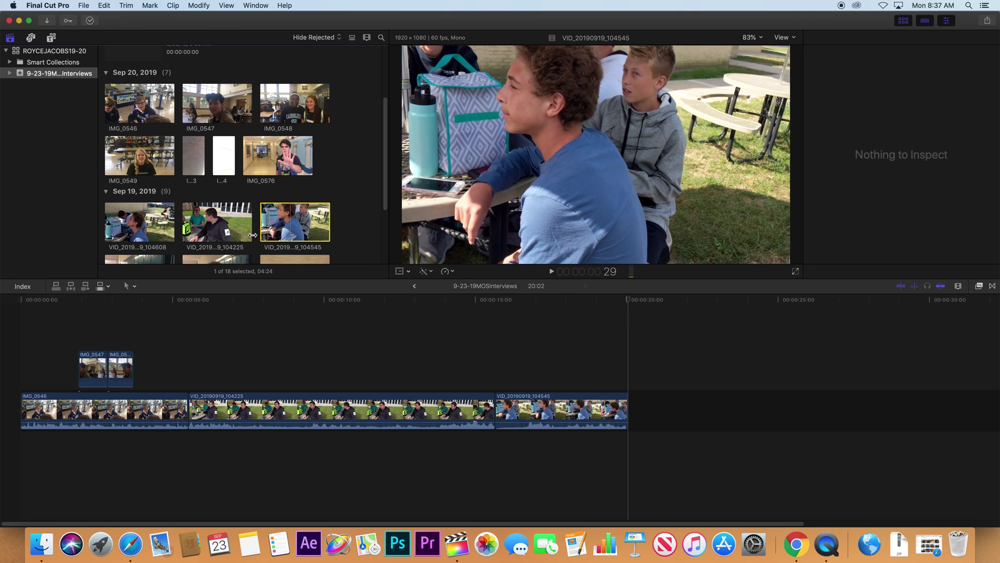
pyautogui.scroll(-4, 270, 224)
pyautogui.click(159, 185)
pyautogui.press('e')
pyautogui.click(216, 175)
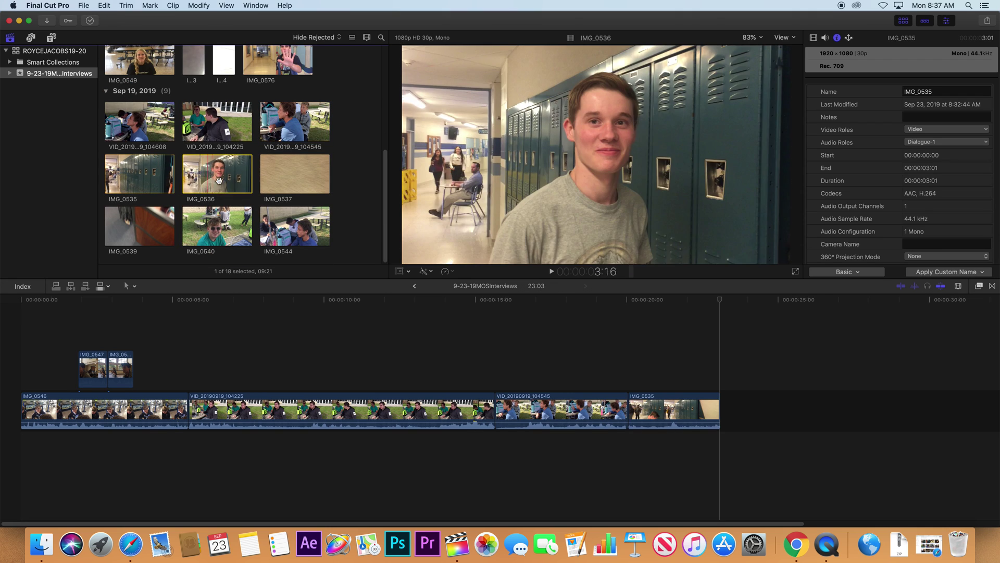
pyautogui.press('e')
pyautogui.click(295, 174)
pyautogui.press('e')
# Append IMG_0539, IMG_0540 and IMG_0544 to the primary storyline and fit the whole project in the timeline
pyautogui.click(142, 230)
pyautogui.press('e')
pyautogui.click(217, 226)
pyautogui.press('e')
pyautogui.click(295, 227)
pyautogui.press('e')
pyautogui.click(491, 380)
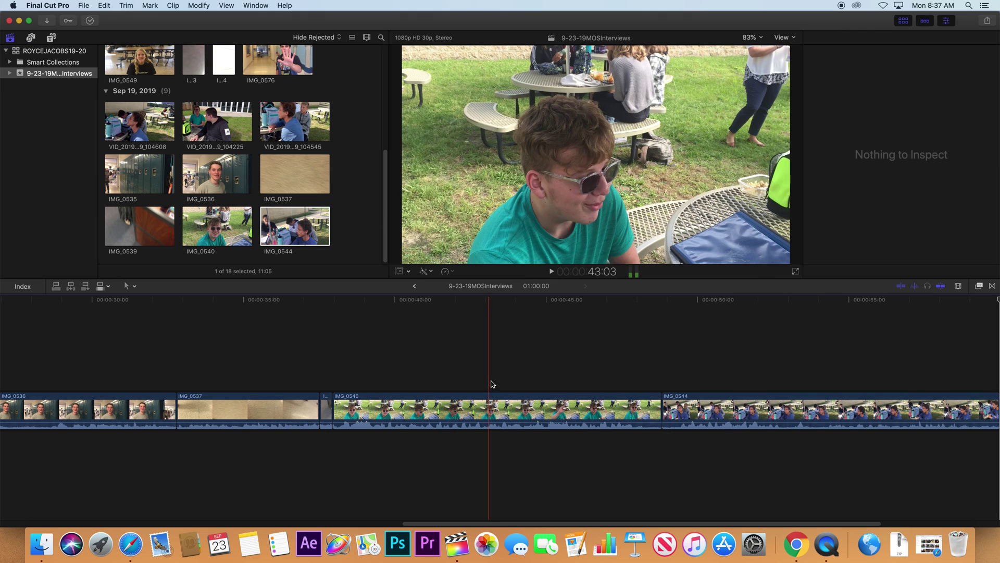
pyautogui.hotkey('shift', 'z')
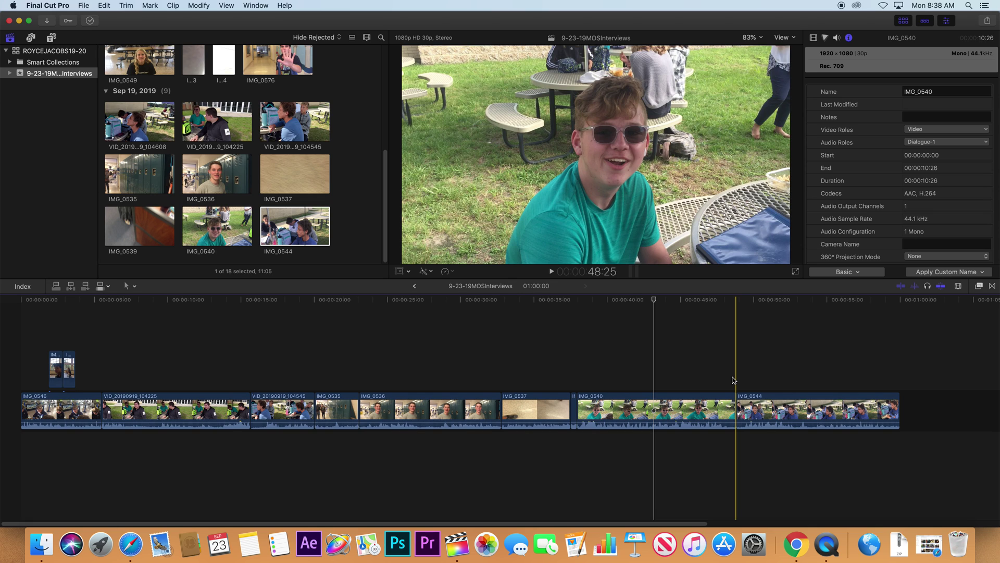
# Start a media import and open the IBAudio folder on the TVTECH drive
pyautogui.press('super+i')
pyautogui.scroll(-10, 364, 393)
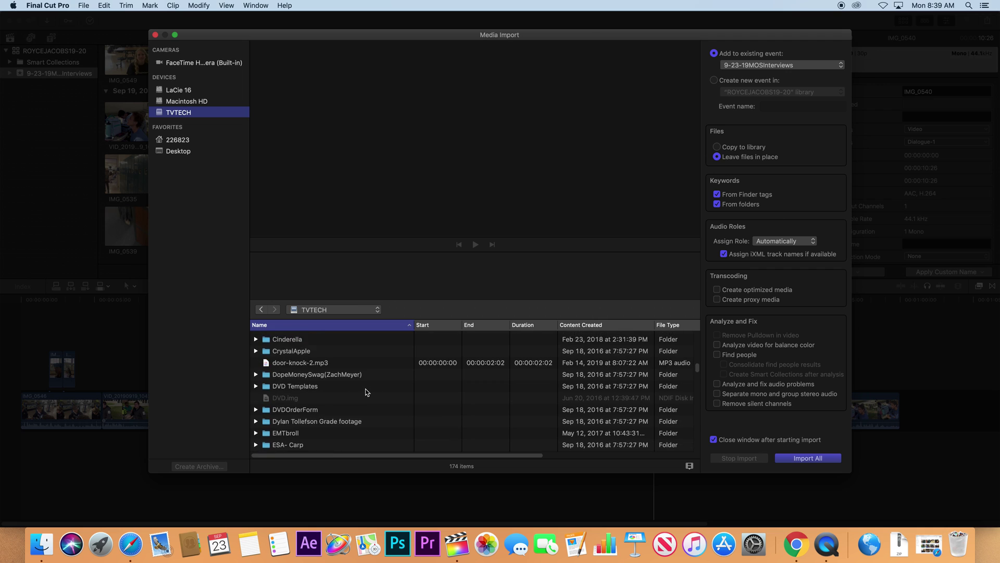
pyautogui.doubleClick(275, 404)
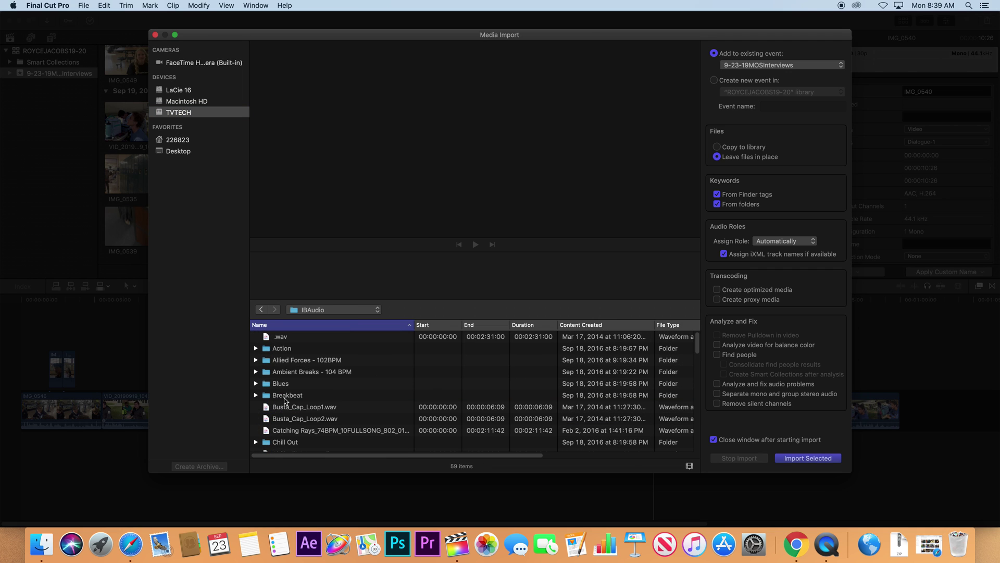
# Preview Busta_Cap_Loop1.wav in the import window, raising the system volume while it plays
pyautogui.click(324, 409)
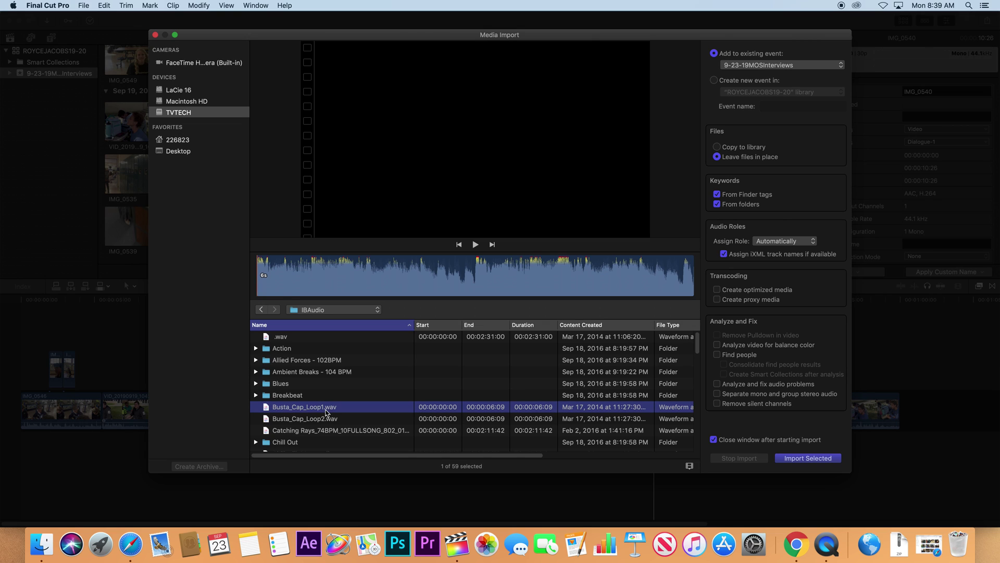
pyautogui.click(477, 244)
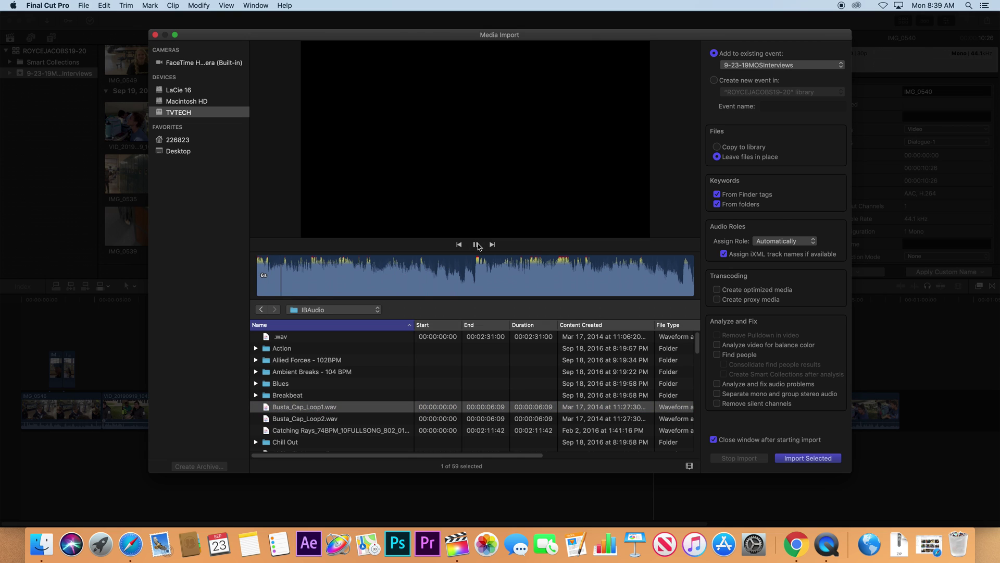
pyautogui.press('XF86AudioRaiseVolume')
pyautogui.press('XF86AudioRaiseVolume')
pyautogui.press('XF86AudioRaiseVolume')
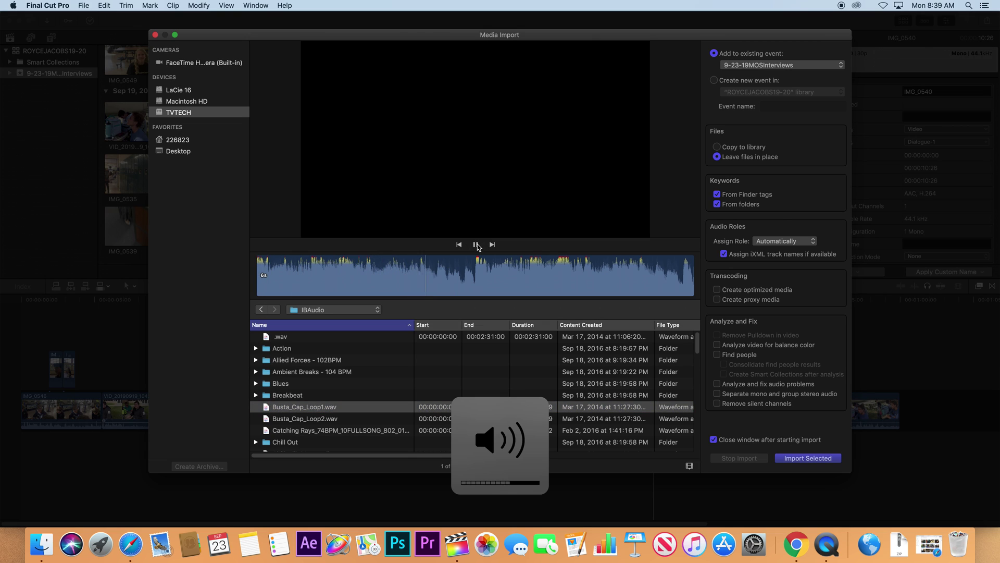
pyautogui.click(476, 245)
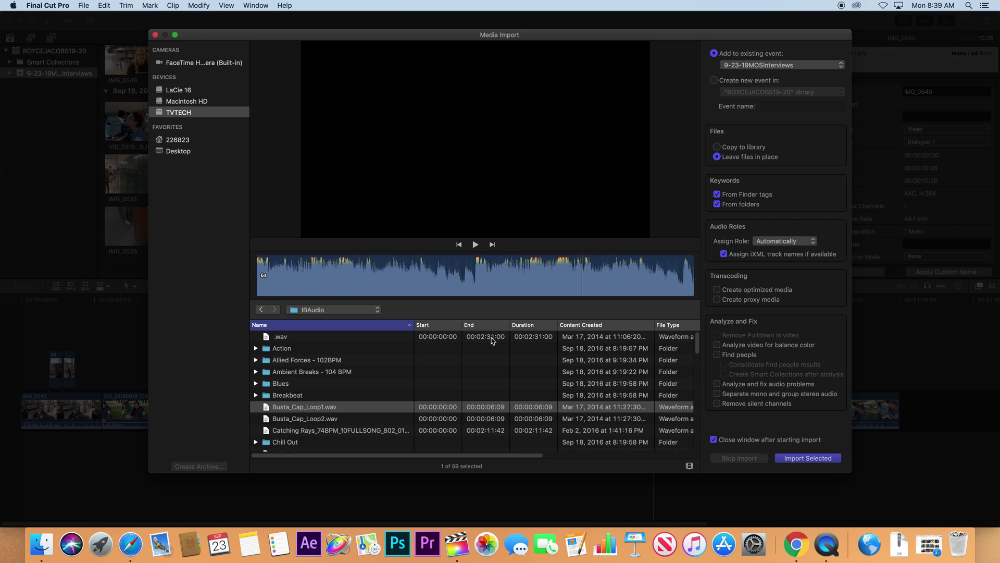
# Preview the 2:31 .wav music file and import it into the 9-23-19MOSInterviews event with its files left in place
pyautogui.click(535, 340)
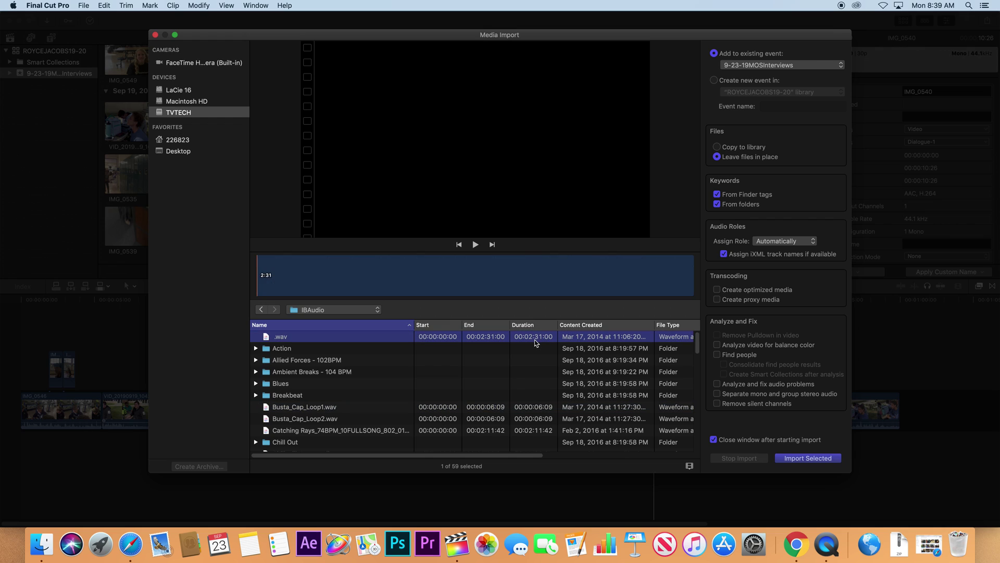
pyautogui.click(476, 245)
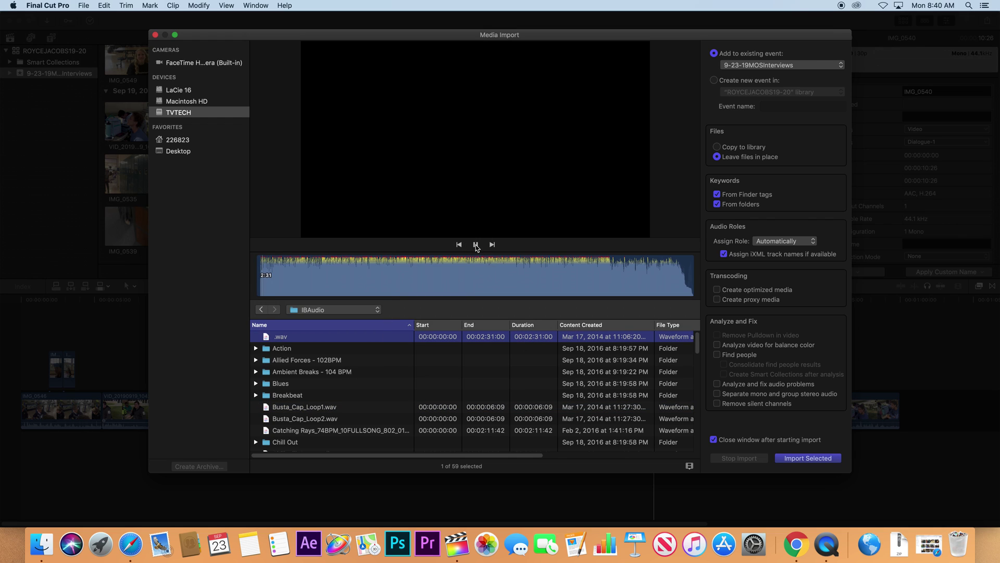
pyautogui.click(476, 245)
pyautogui.click(265, 282)
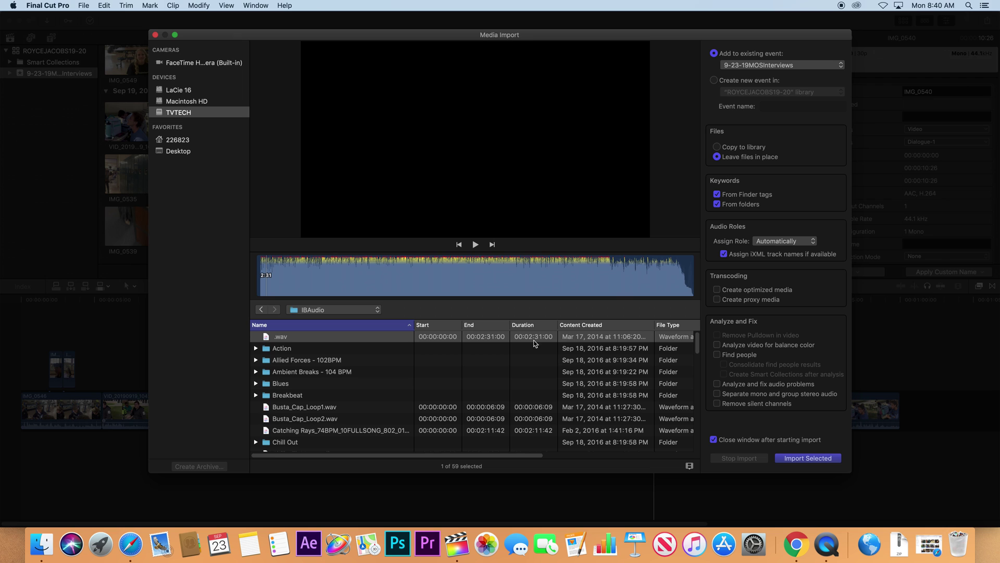
pyautogui.click(812, 459)
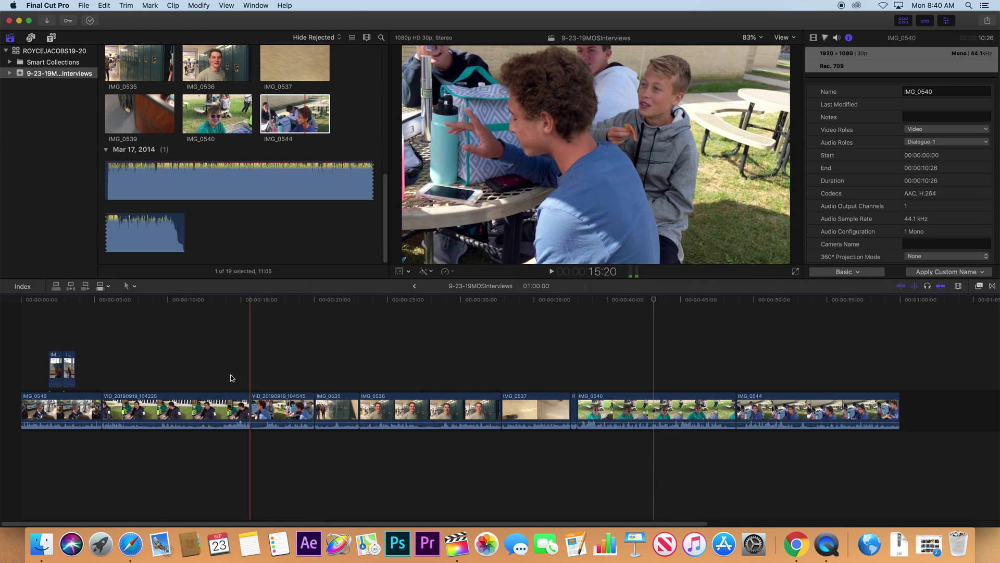
# Import the 2:31 .wav file from IBAudio again, this time with the files copied to the library
pyautogui.click(176, 178)
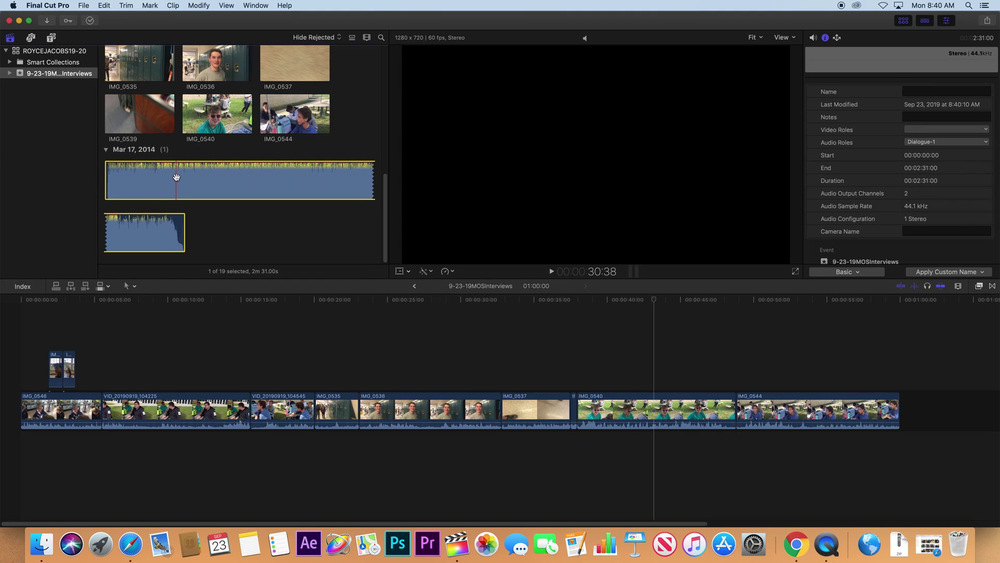
pyautogui.press('super+i')
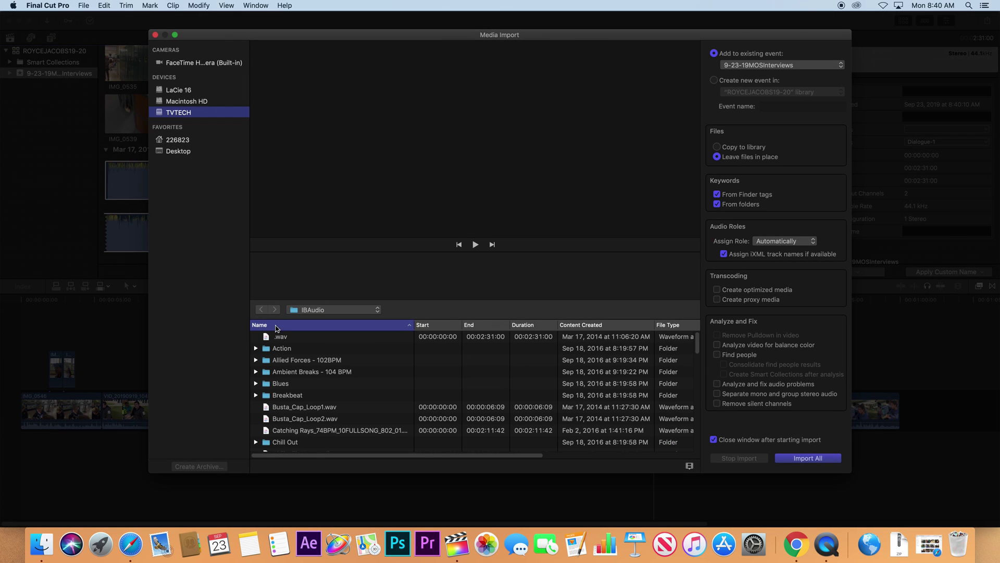
pyautogui.click(279, 337)
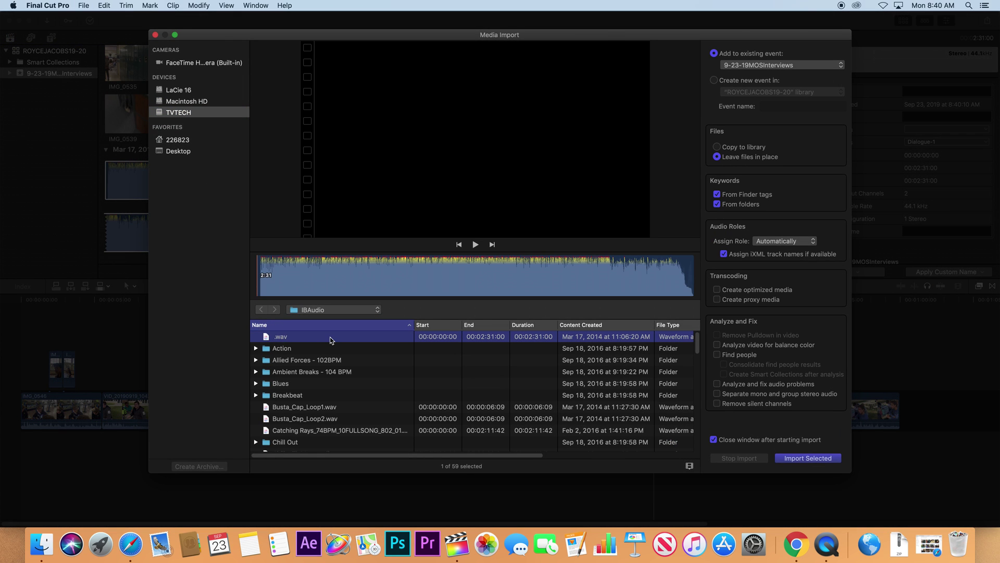
pyautogui.click(718, 156)
pyautogui.click(717, 147)
pyautogui.click(807, 458)
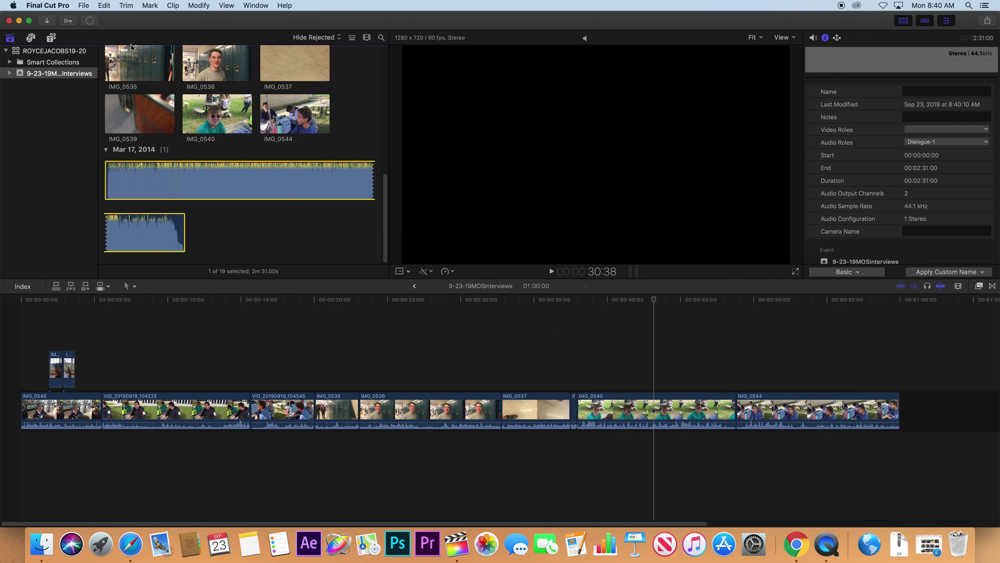
# Check the status of the background tasks and move their window clear of the browser clips
pyautogui.click(90, 21)
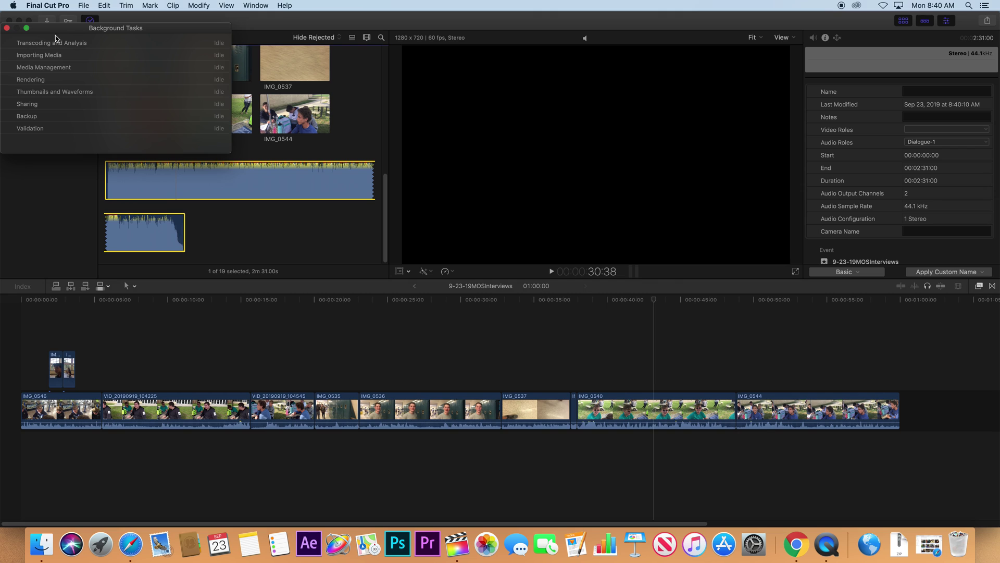
pyautogui.moveTo(69, 29); pyautogui.dragTo(479, 53)
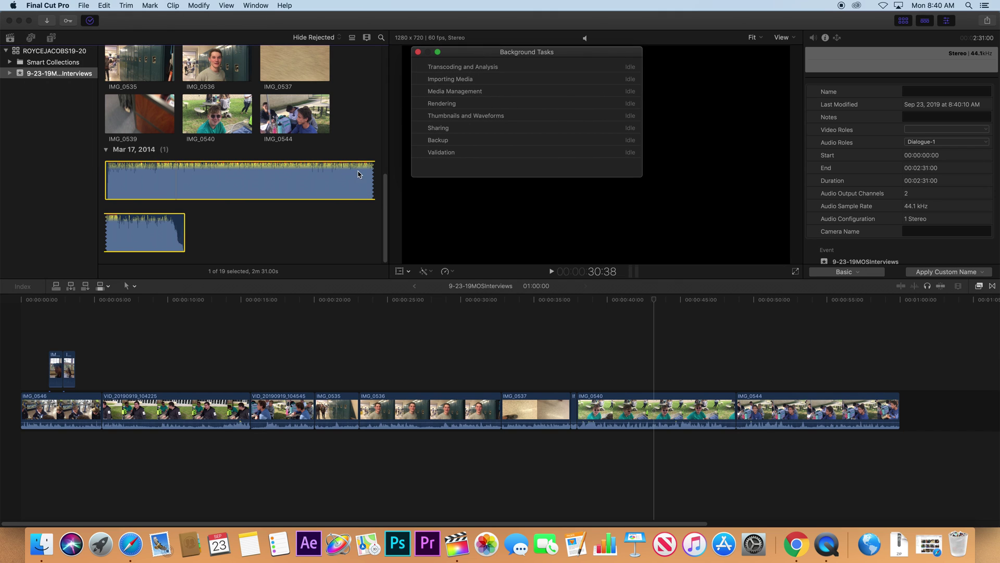
pyautogui.moveTo(383, 229)
pyautogui.mouseDown()
pyautogui.moveTo(380, 151)
pyautogui.moveTo(378, 223)
pyautogui.mouseUp()
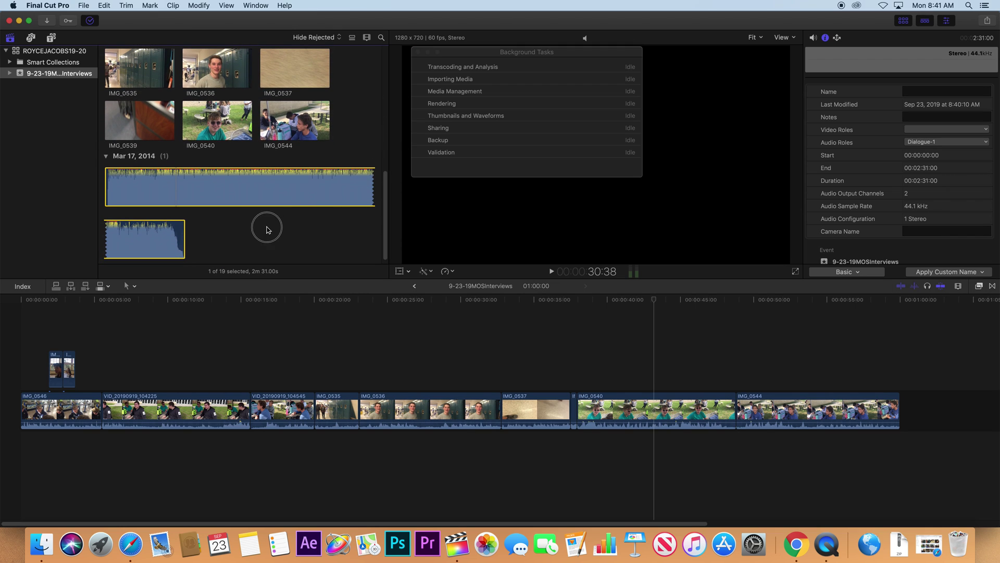
# Delete the imported music clip from the event and confirm moving its media to the trash
pyautogui.click(265, 225)
pyautogui.click(222, 181)
pyautogui.press('super+BackSpace')
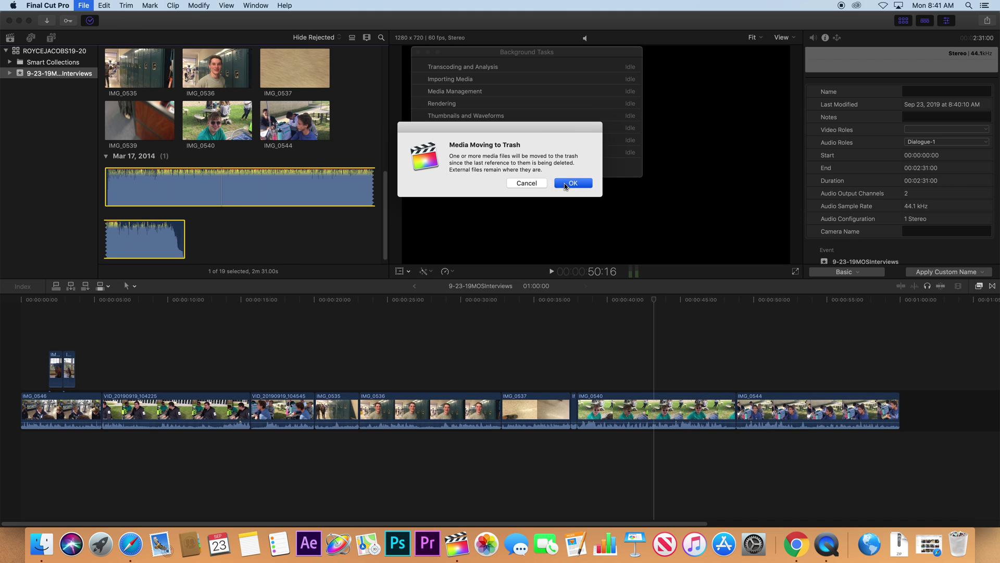
pyautogui.click(573, 185)
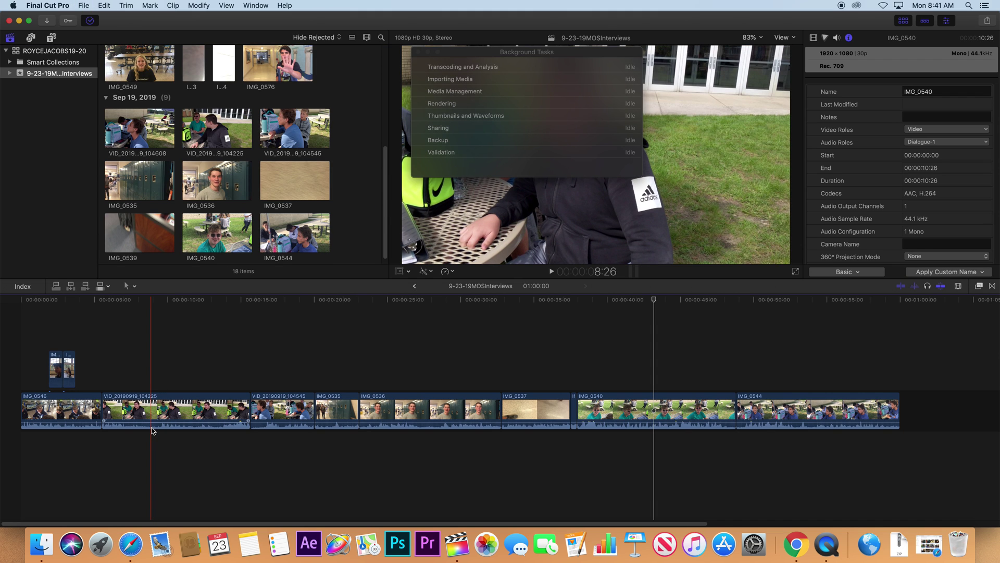
# Reimport the deleted 2:31 .wav music file into the 9-23-19MOSInterviews event using the Copy to library option
pyautogui.press('super+i')
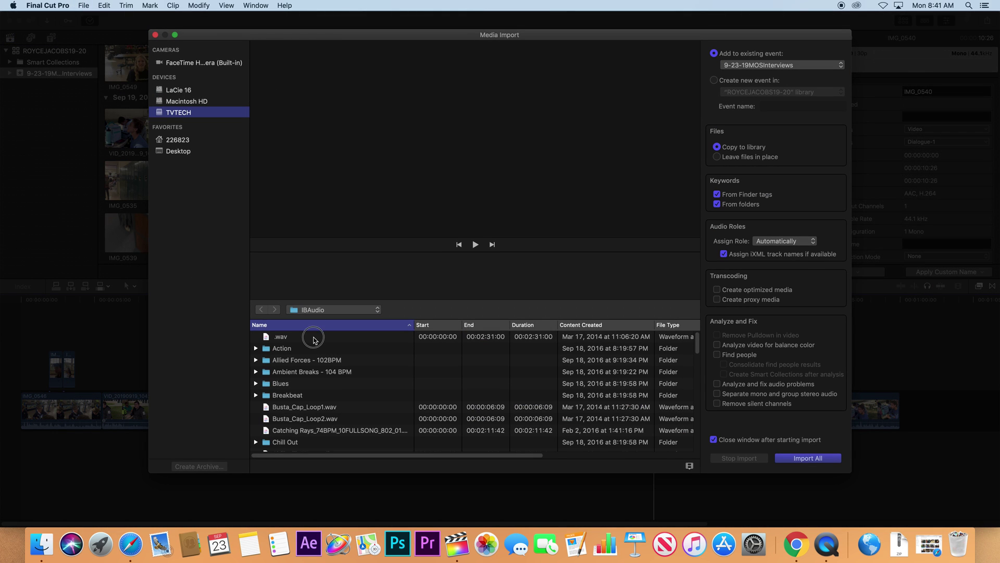
pyautogui.click(328, 339)
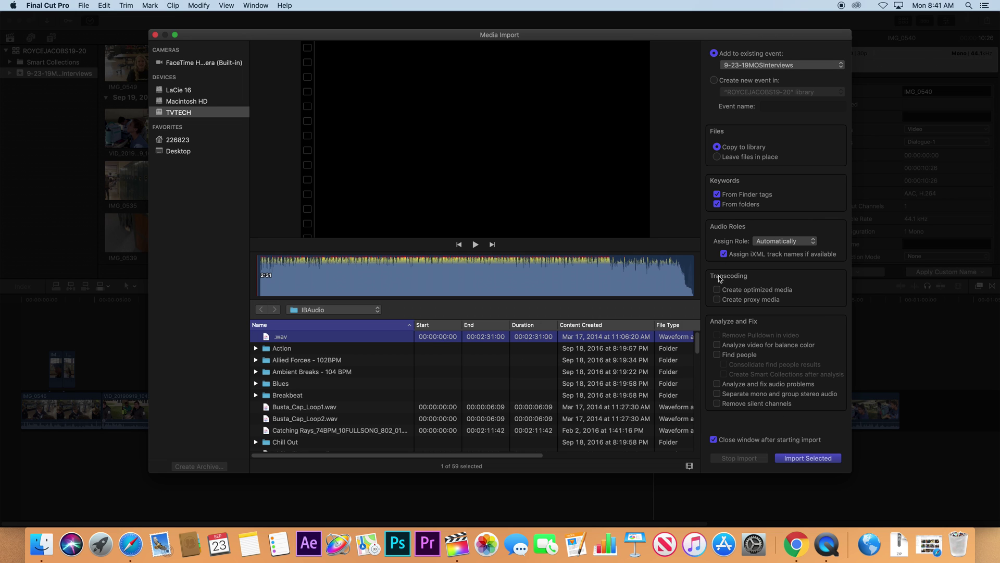
pyautogui.click(807, 459)
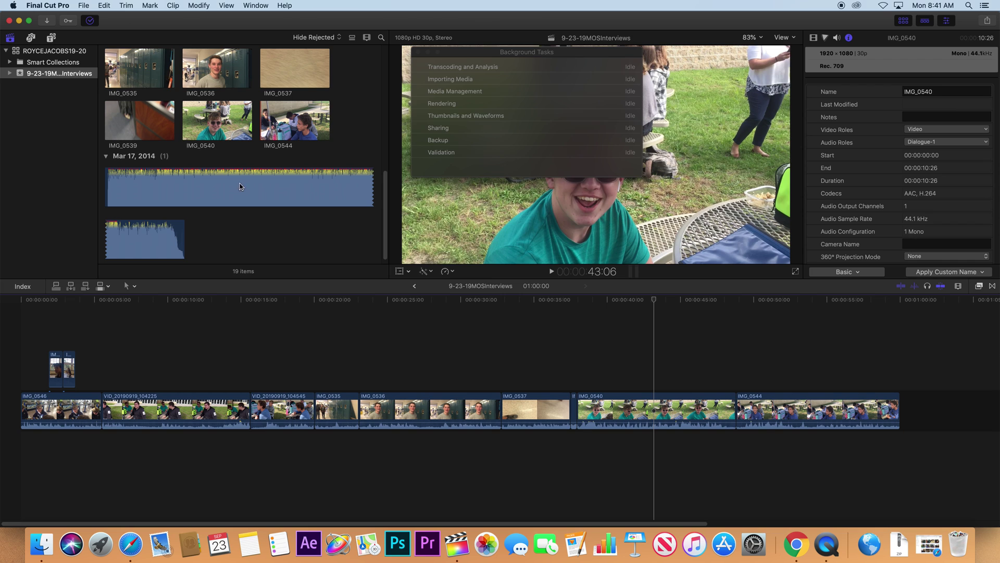
# Switch to Finder and browse the LaCie 16 drive, sorted by name and by date modified, for the project library's folder
pyautogui.click(235, 231)
pyautogui.click(42, 544)
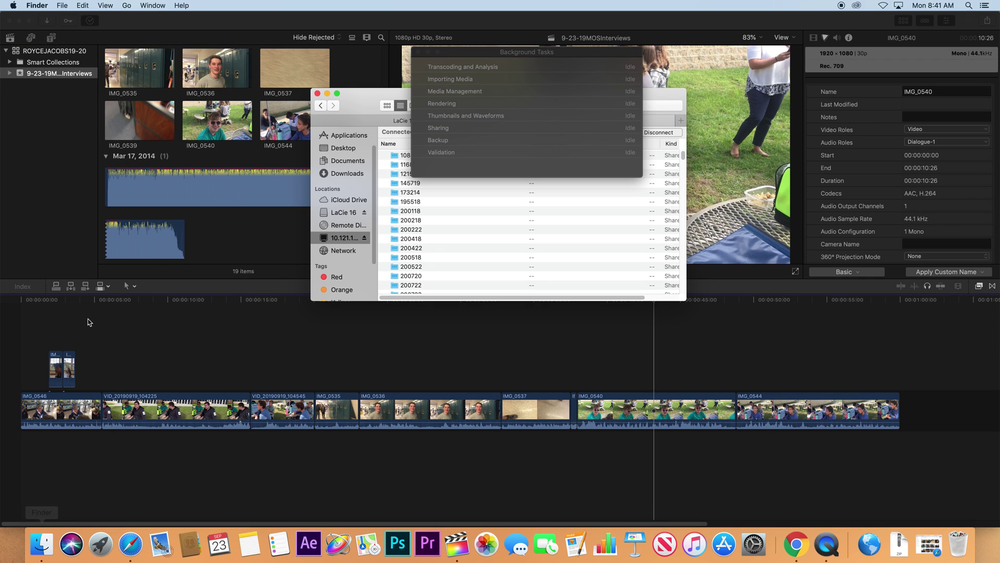
pyautogui.click(333, 213)
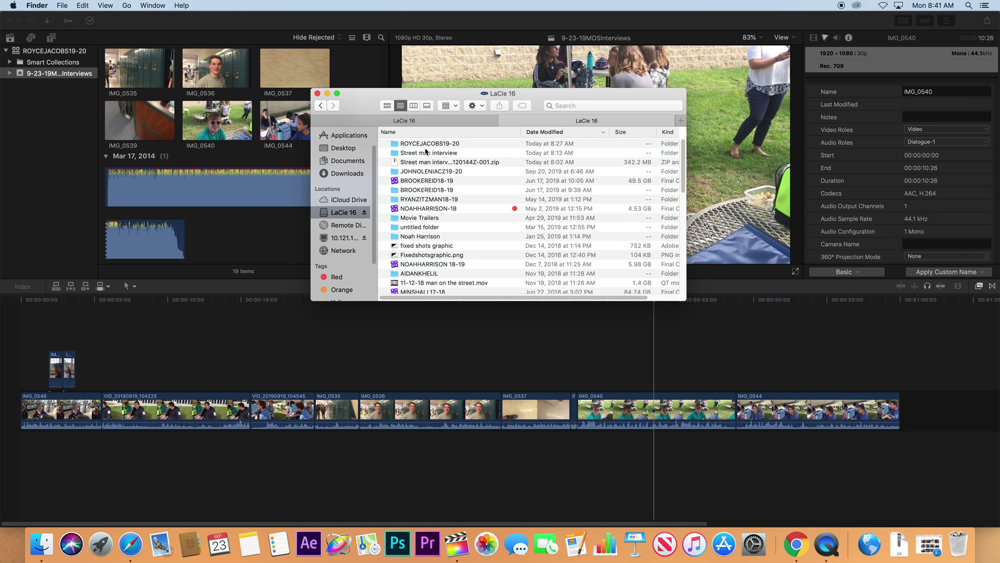
pyautogui.click(432, 133)
pyautogui.click(431, 133)
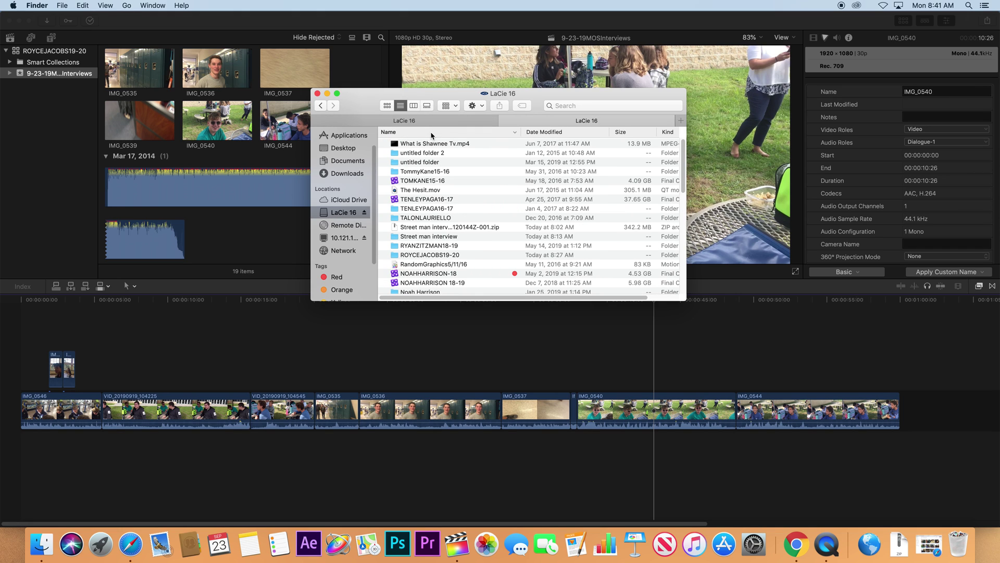
pyautogui.click(542, 132)
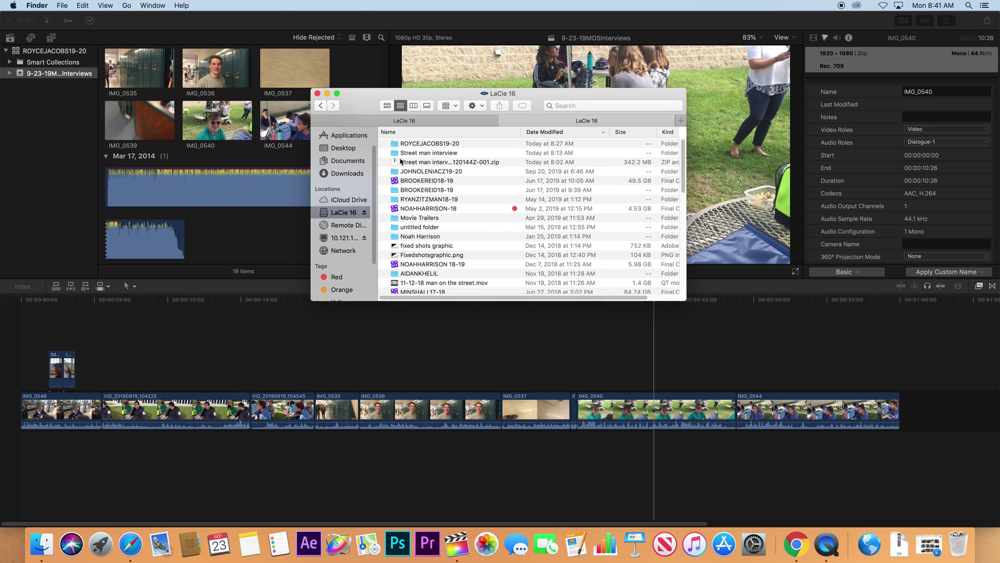
pyautogui.scroll(-3, 428, 188)
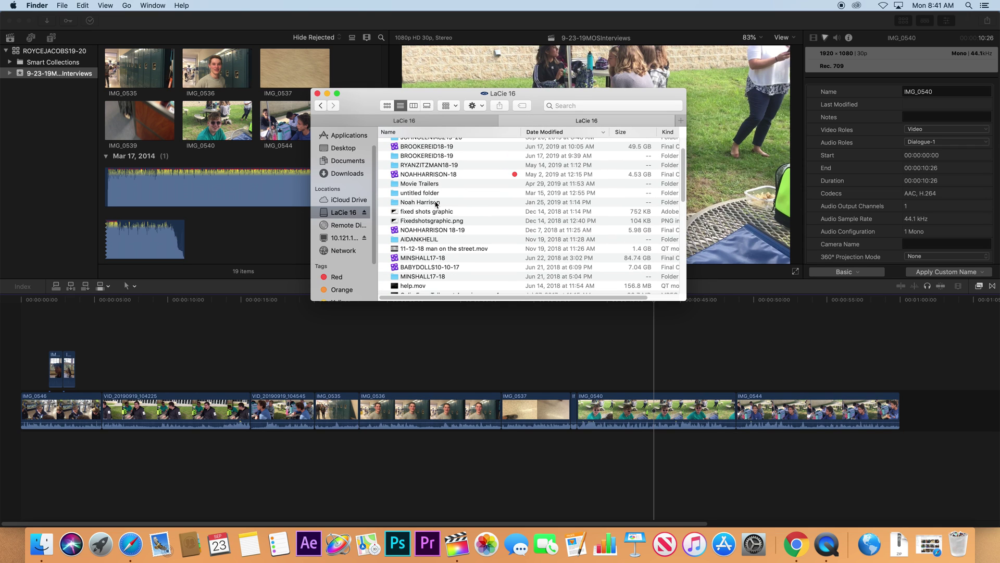
pyautogui.scroll(-10, 436, 203)
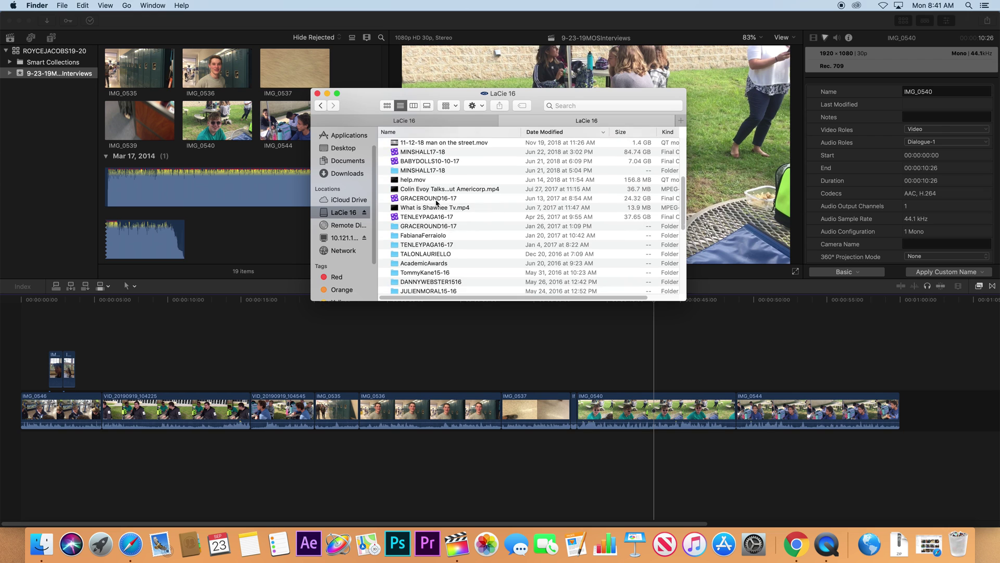
pyautogui.click(411, 131)
pyautogui.click(412, 132)
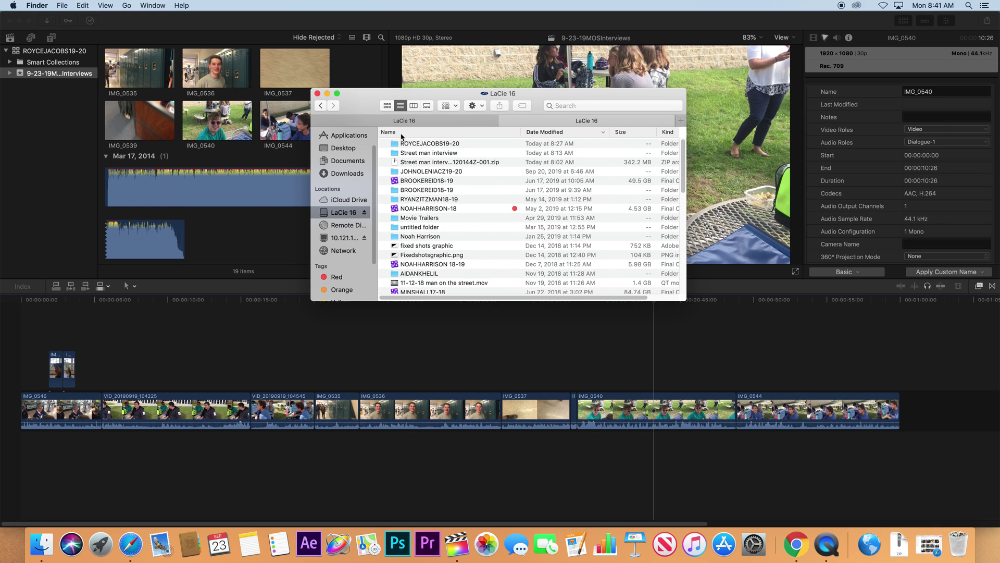
pyautogui.scroll(-15, 426, 197)
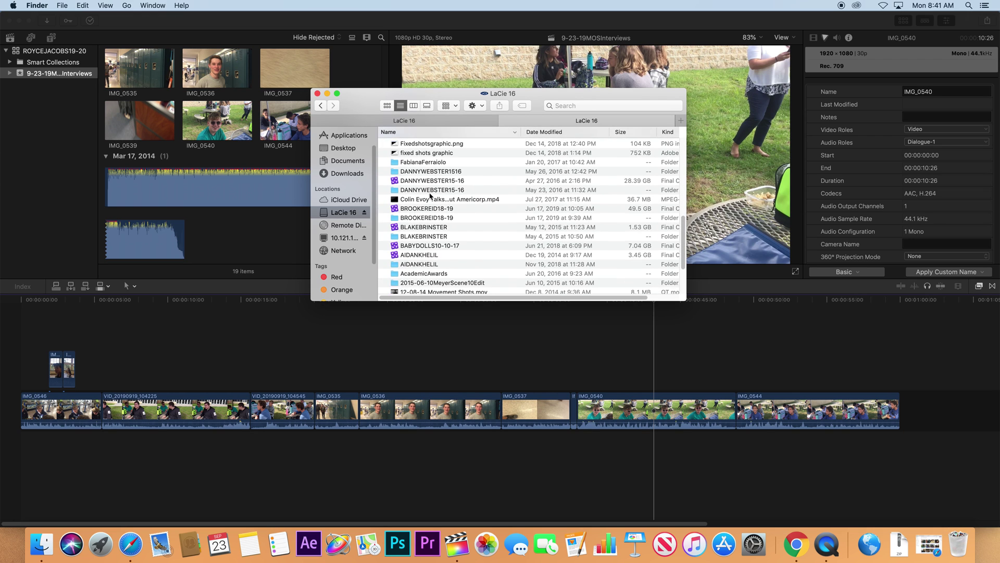
pyautogui.scroll(15, 431, 195)
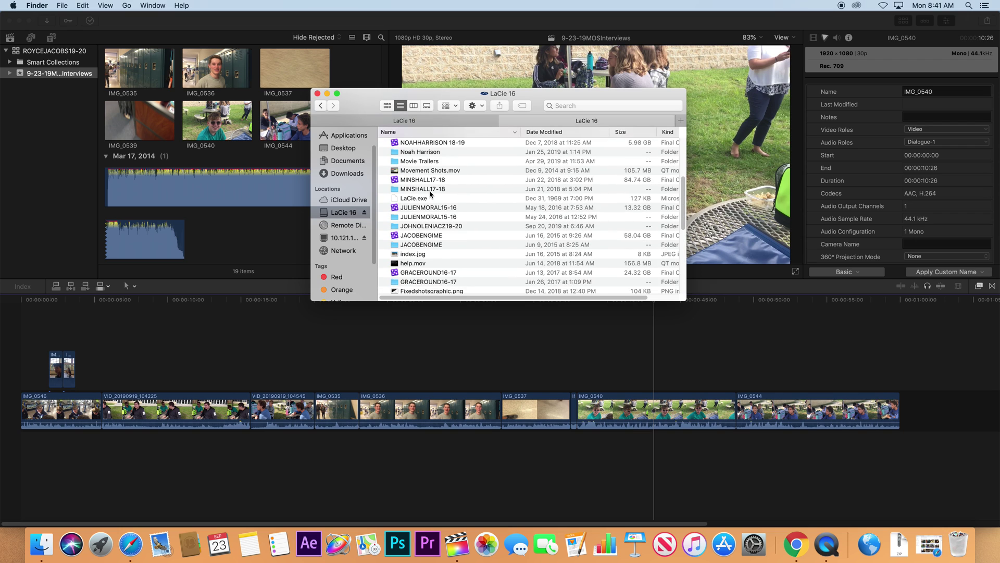
# Open the project library's folder and move the library file out of it to the top level of the LaCie 16 drive
pyautogui.scroll(4, 430, 194)
pyautogui.click(425, 172)
pyautogui.doubleClick(425, 173)
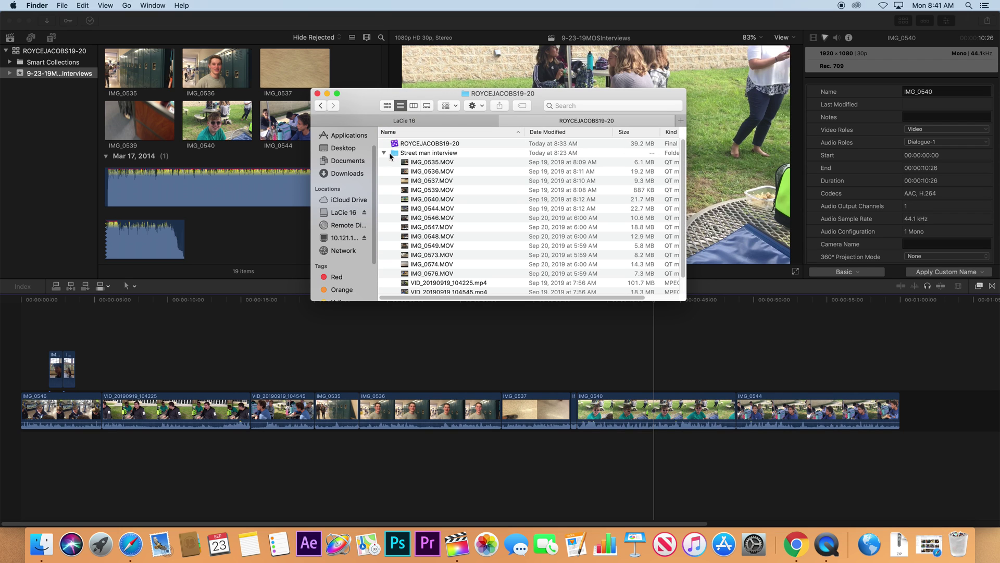
pyautogui.moveTo(396, 146); pyautogui.dragTo(331, 215)
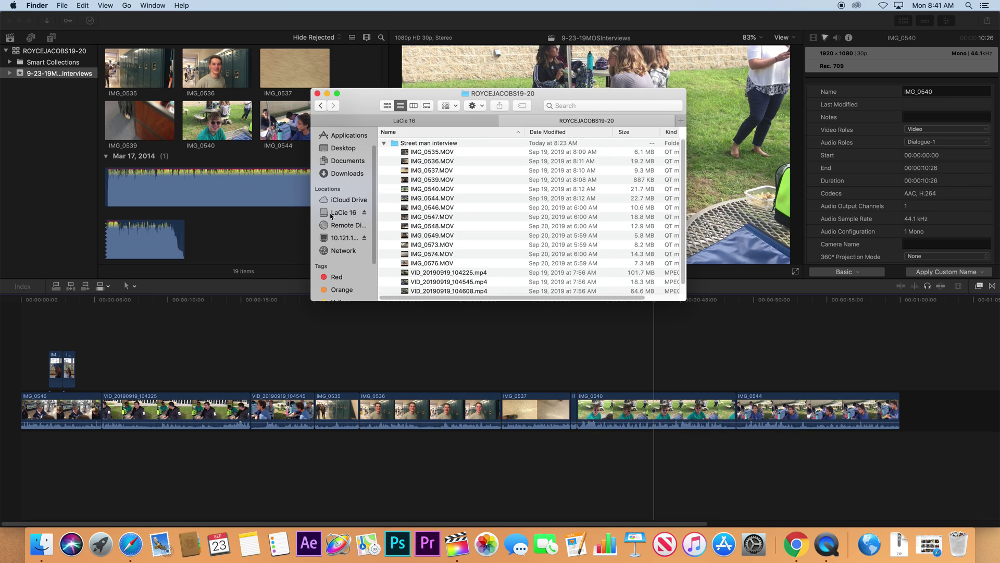
pyautogui.click(446, 120)
pyautogui.click(427, 145)
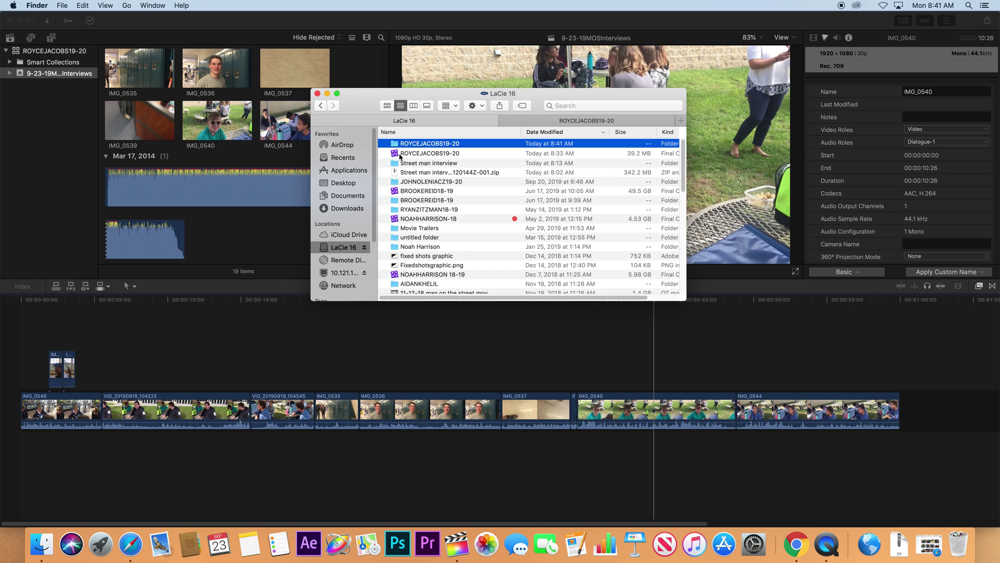
pyautogui.click(423, 155)
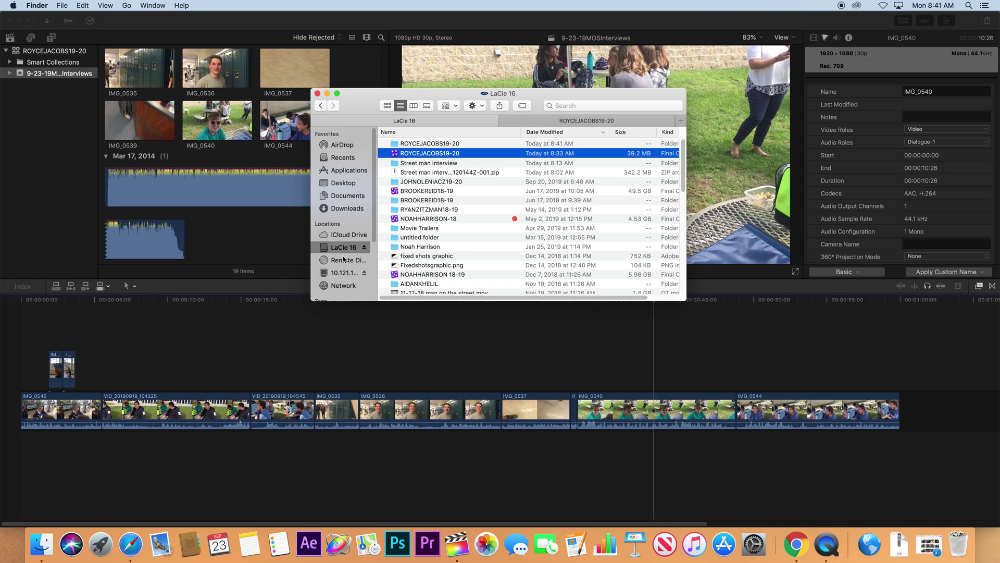
pyautogui.click(426, 144)
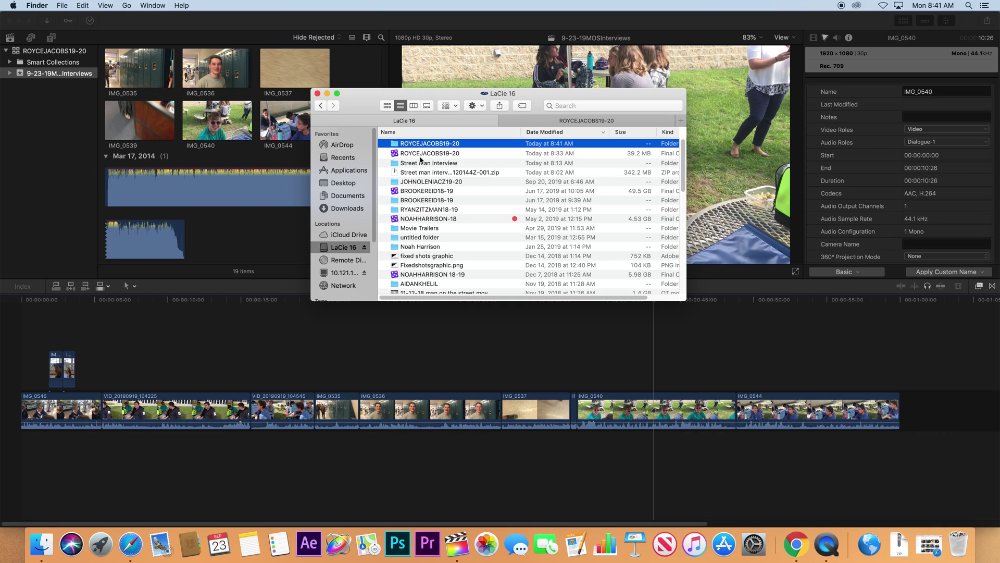
# Show the library file's package contents and locate the copied .wav in the Original Media folder of the 9-23-19MOSInterviews event
pyautogui.click(425, 155)
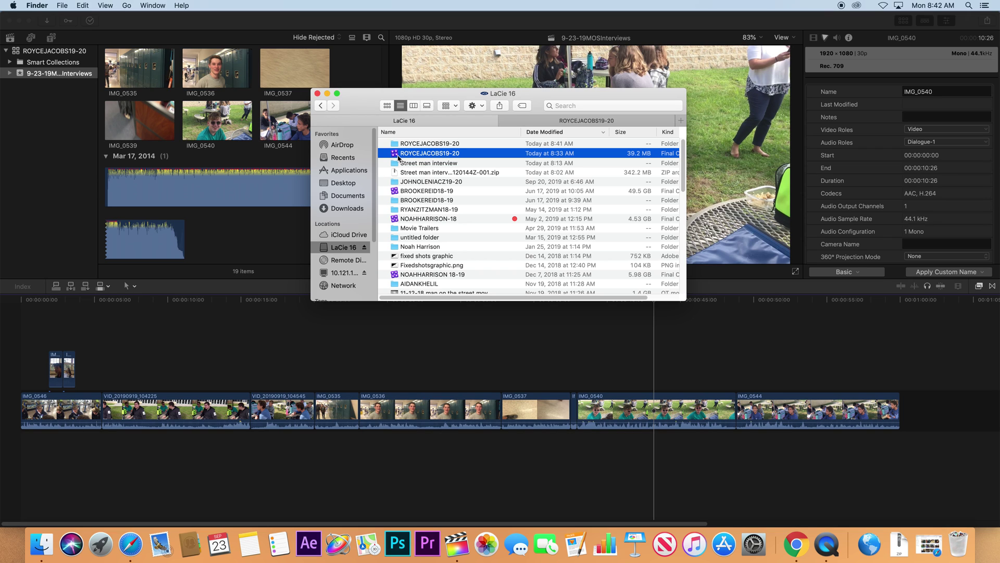
pyautogui.rightClick(400, 156)
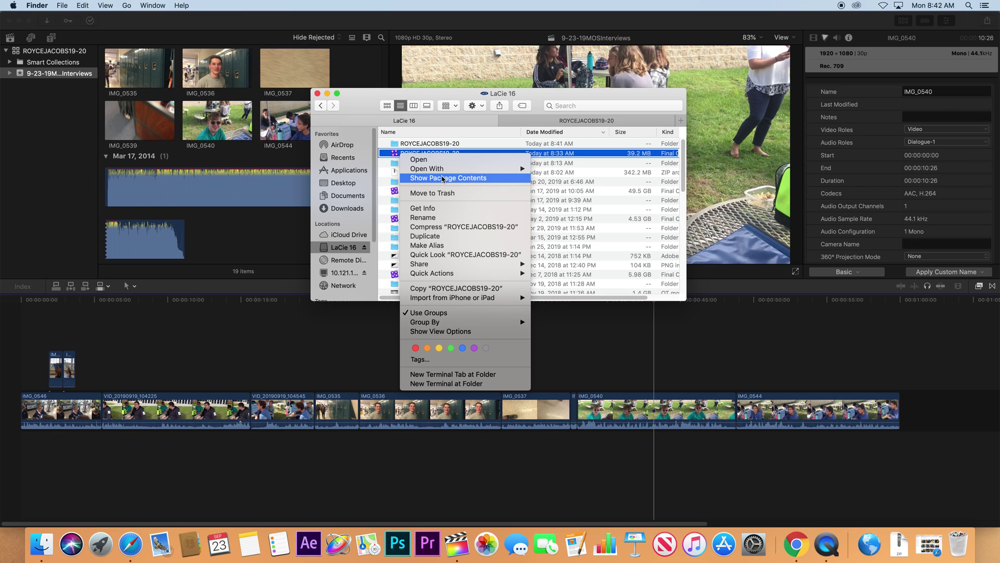
pyautogui.click(470, 180)
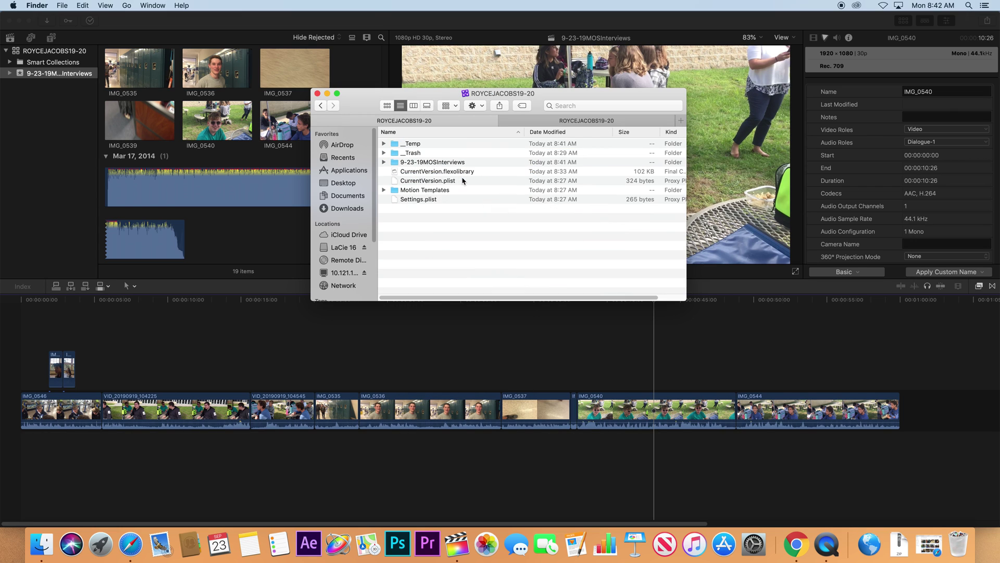
pyautogui.click(422, 163)
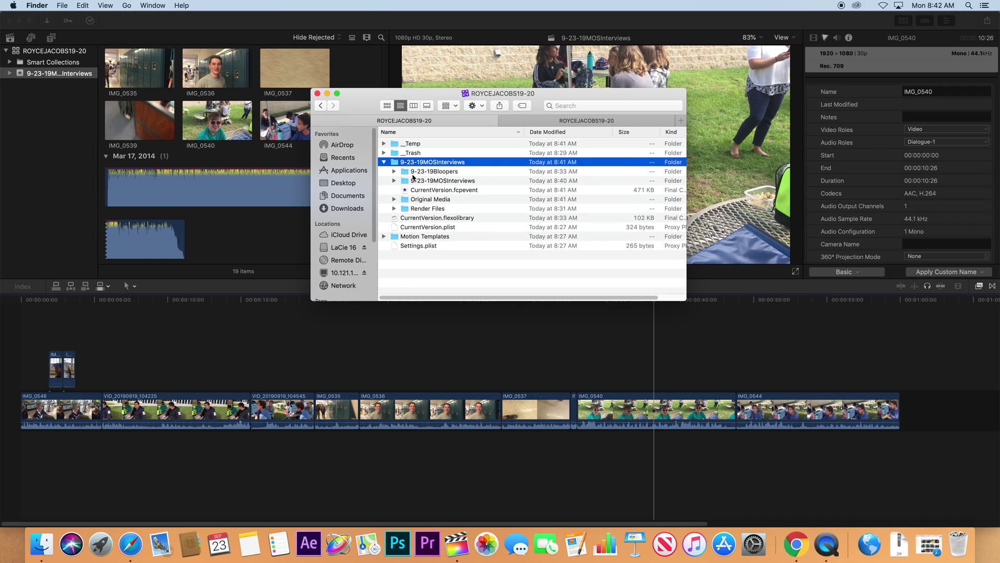
pyautogui.click(394, 199)
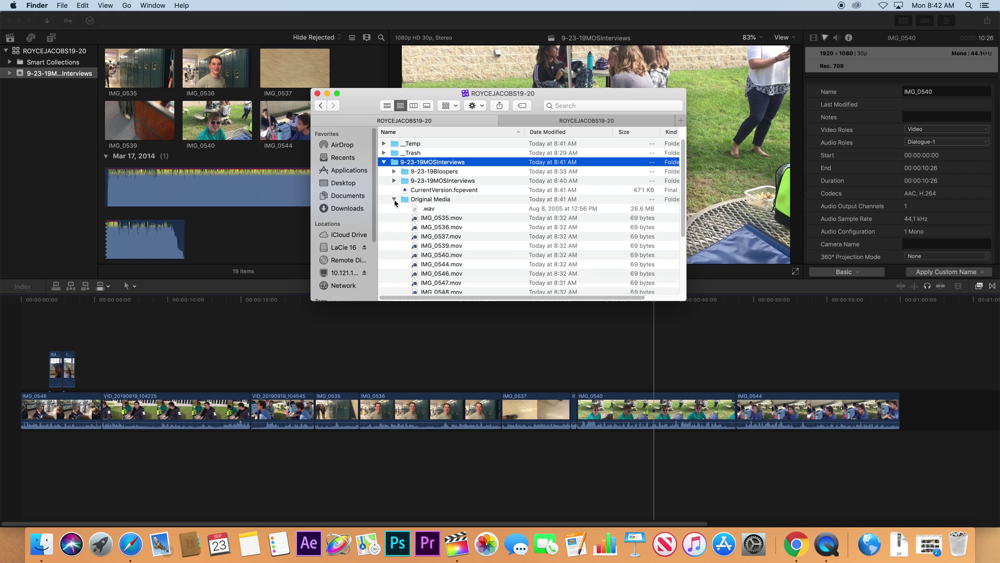
pyautogui.click(431, 209)
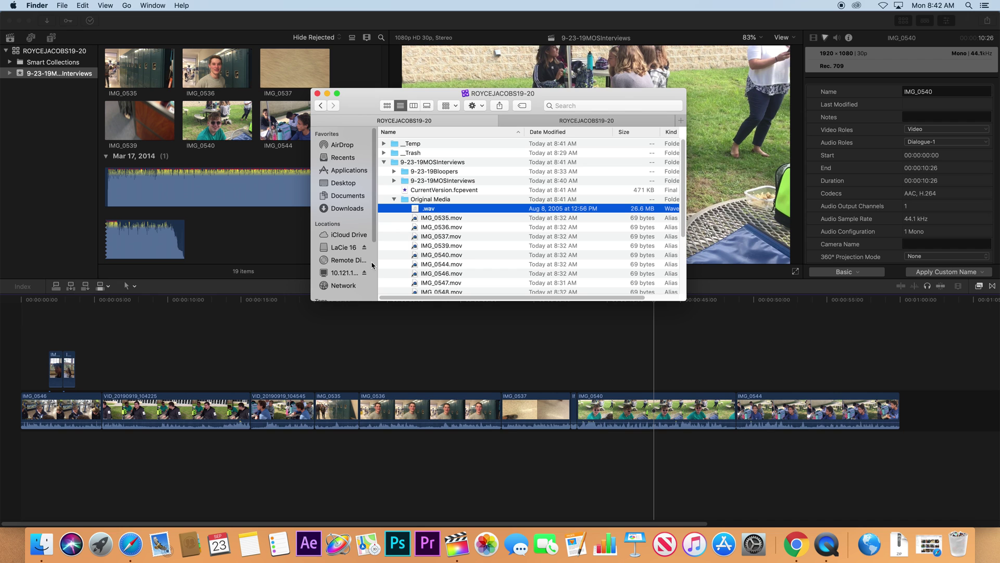
# Switch to Final Cut Pro and connect the 2:31 music clip beneath the primary storyline at the start of the timeline
pyautogui.click(212, 198)
pyautogui.moveTo(191, 192); pyautogui.dragTo(13, 459)
pyautogui.moveTo(76, 442); pyautogui.dragTo(76, 447)
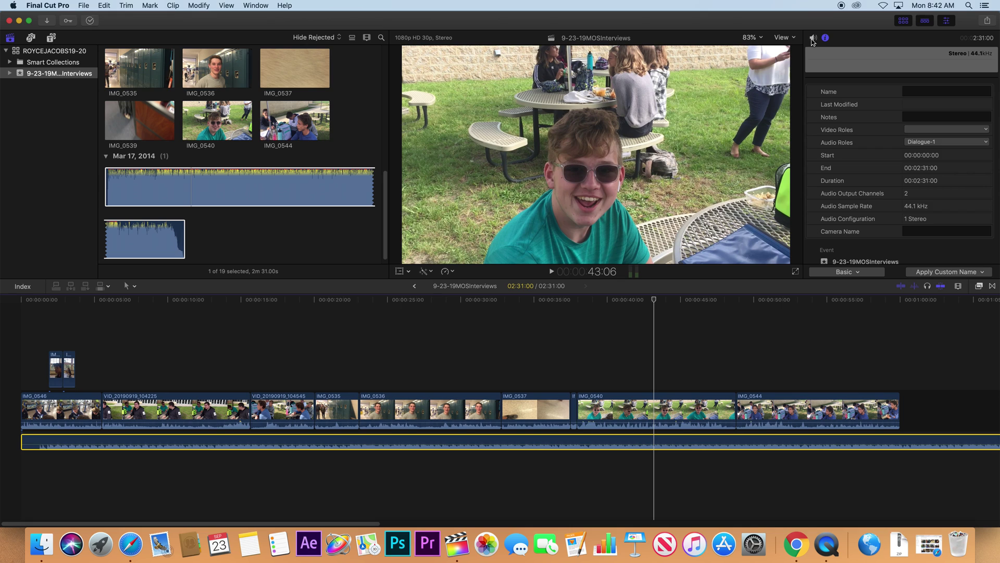
# Set the connected music clip's volume to -15 dB
pyautogui.click(813, 37)
pyautogui.moveTo(893, 54); pyautogui.dragTo(889, 56)
pyautogui.click(942, 54)
pyautogui.write('-')
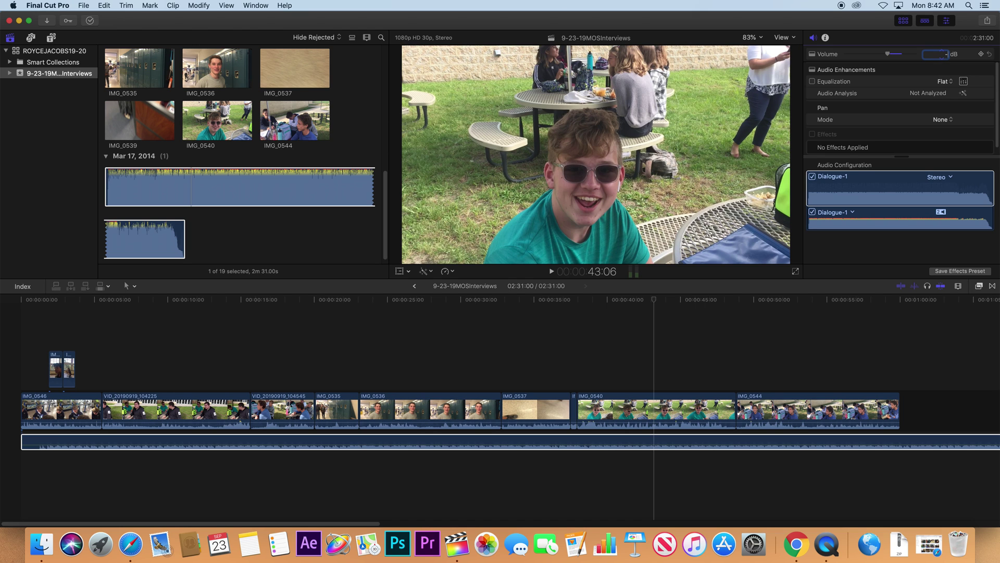
pyautogui.write('05')
pyautogui.press('Return')
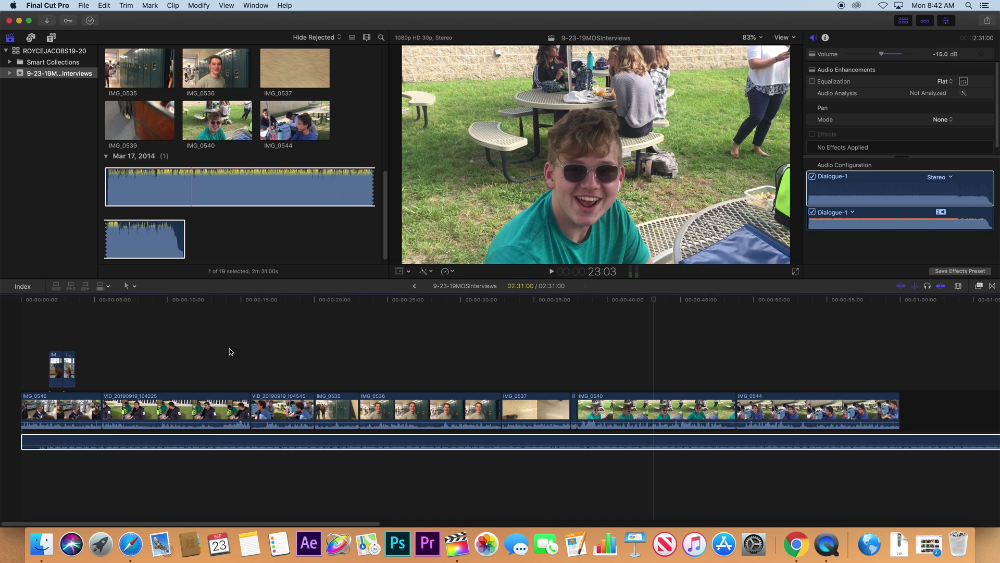
# Play the opening of the timeline to judge the music level under the interviews, and recheck the music clip's volume value
pyautogui.press('Home')
pyautogui.press('space')
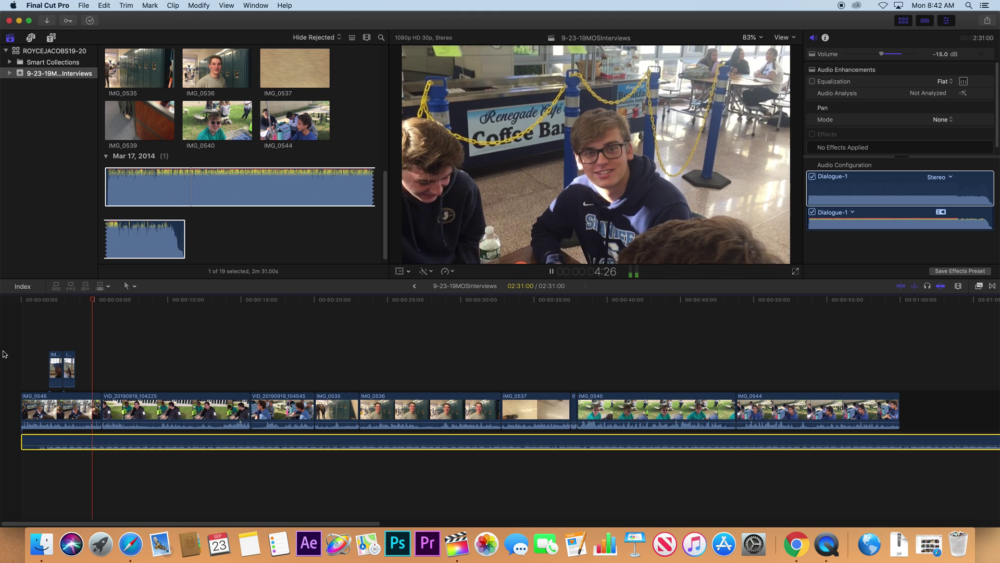
pyautogui.press('space')
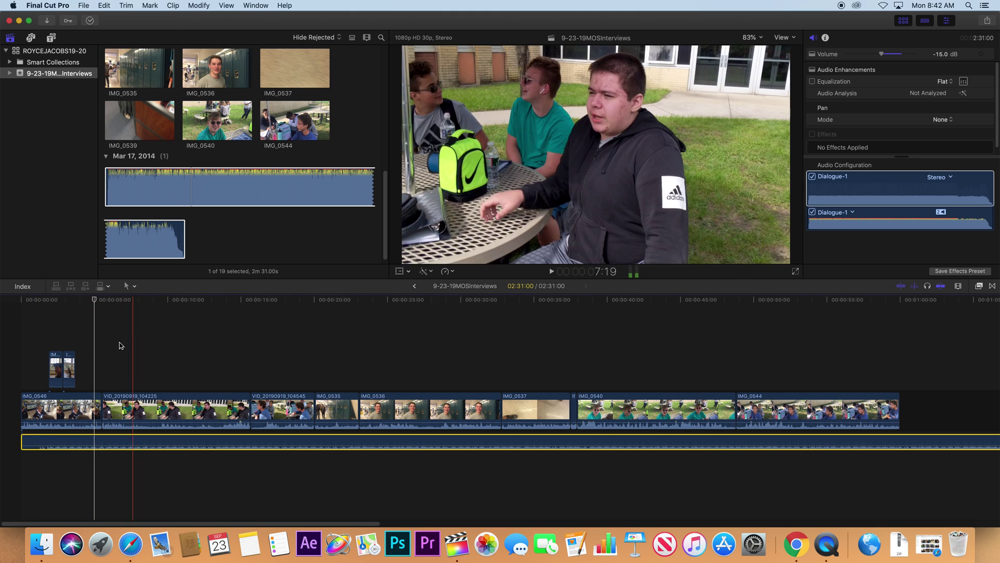
pyautogui.press('space')
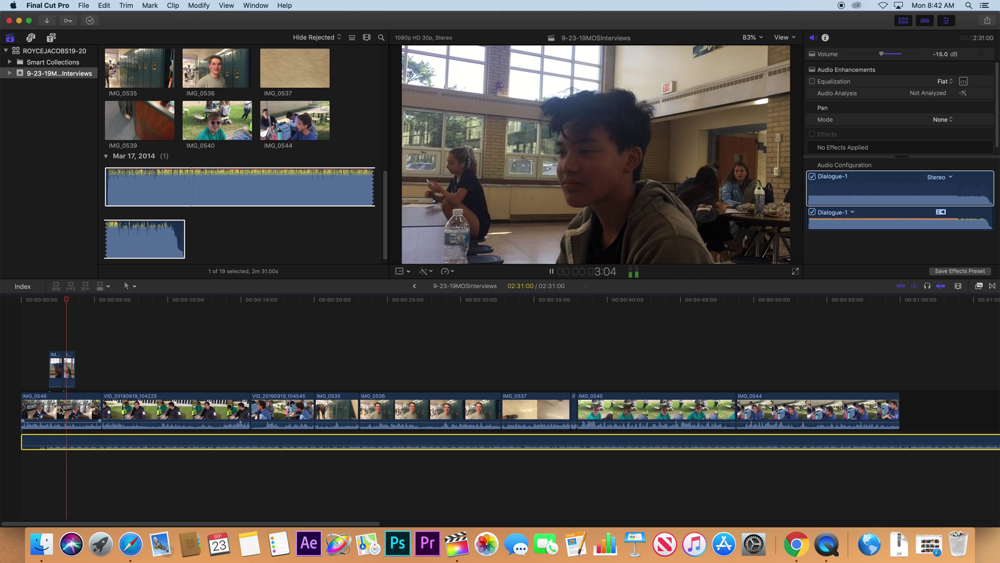
pyautogui.press('space')
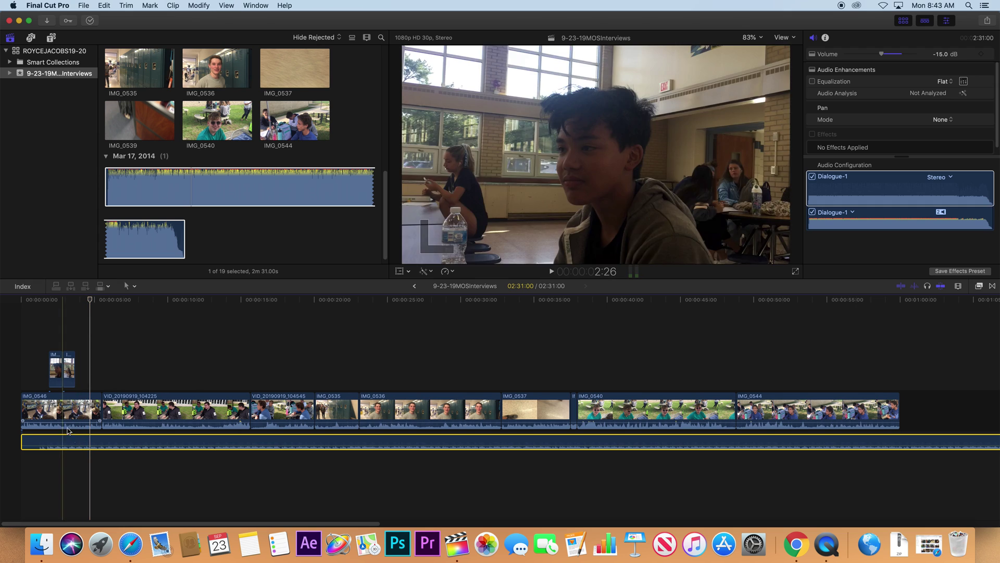
pyautogui.click(88, 446)
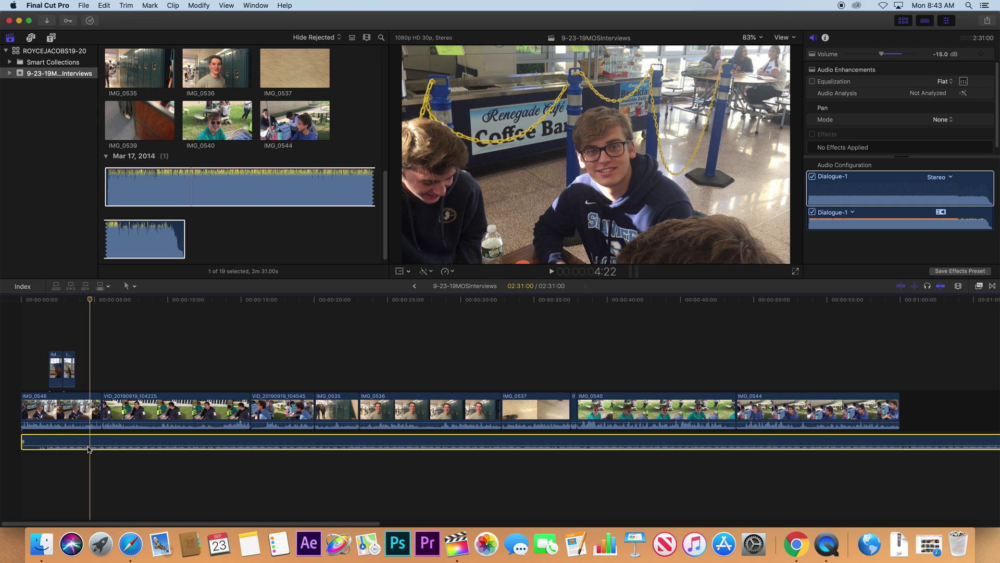
pyautogui.click(943, 55)
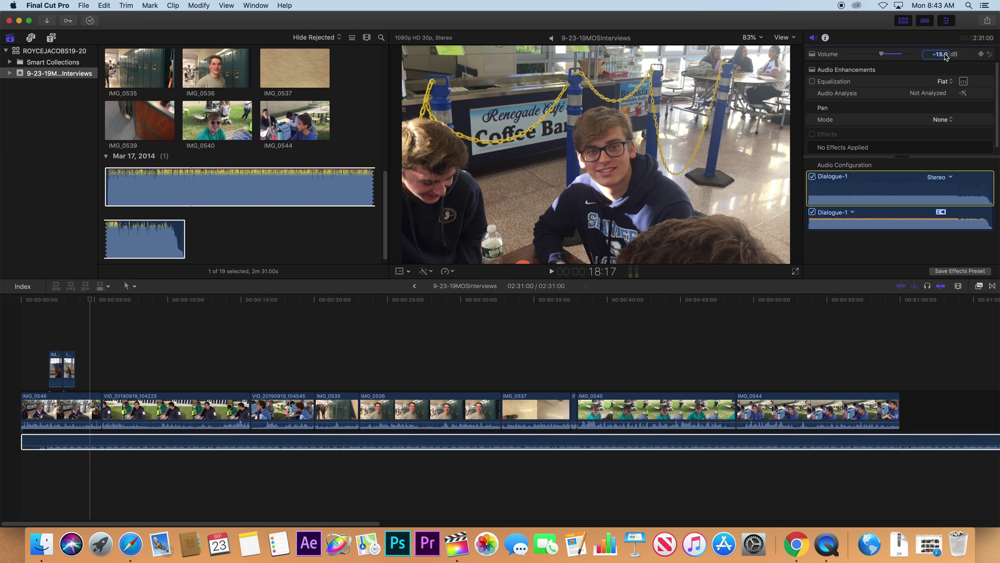
pyautogui.press('Return')
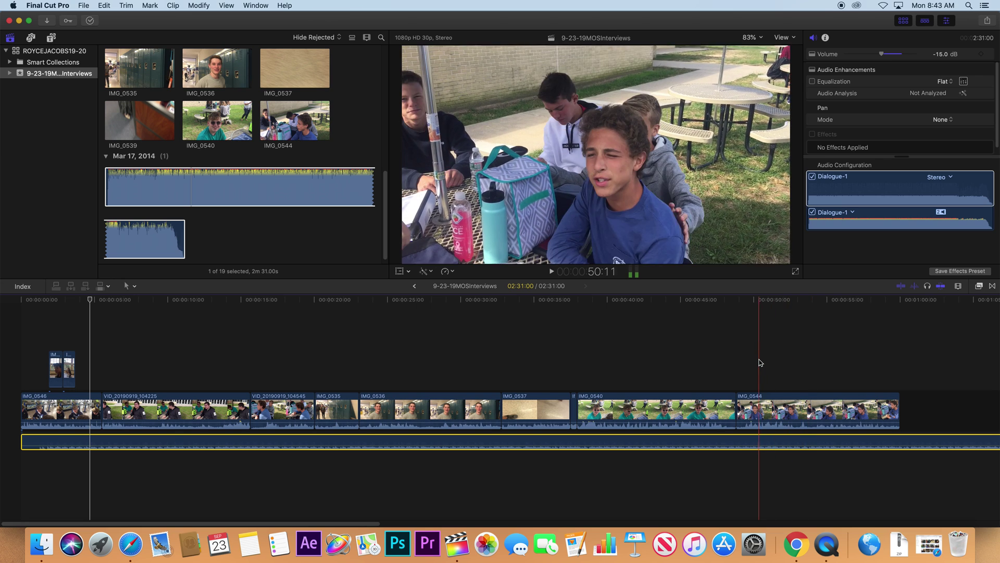
# Turn off audio skimming and play back the edit with its music from the start of the timeline
pyautogui.hotkey('shift', 'z')
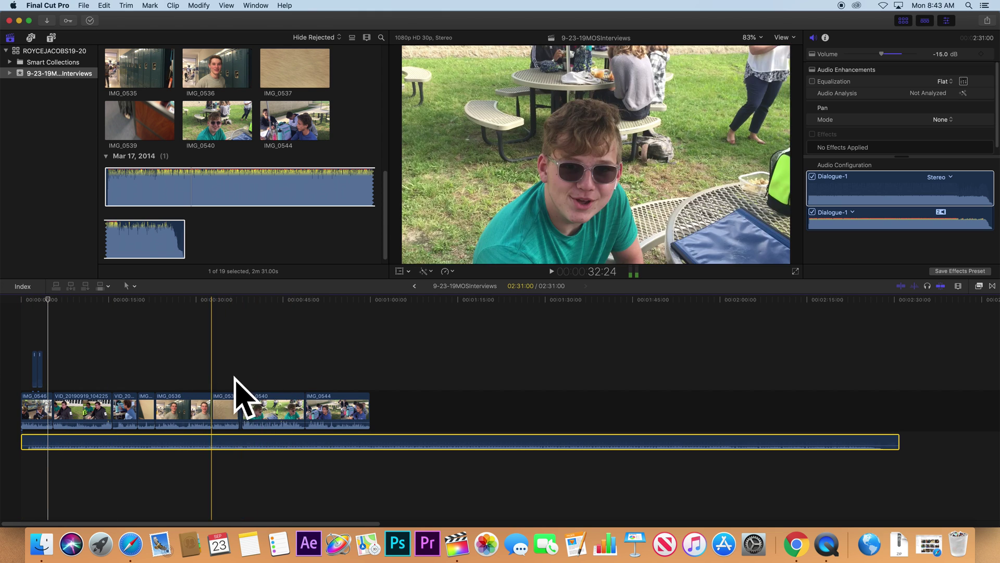
pyautogui.click(916, 287)
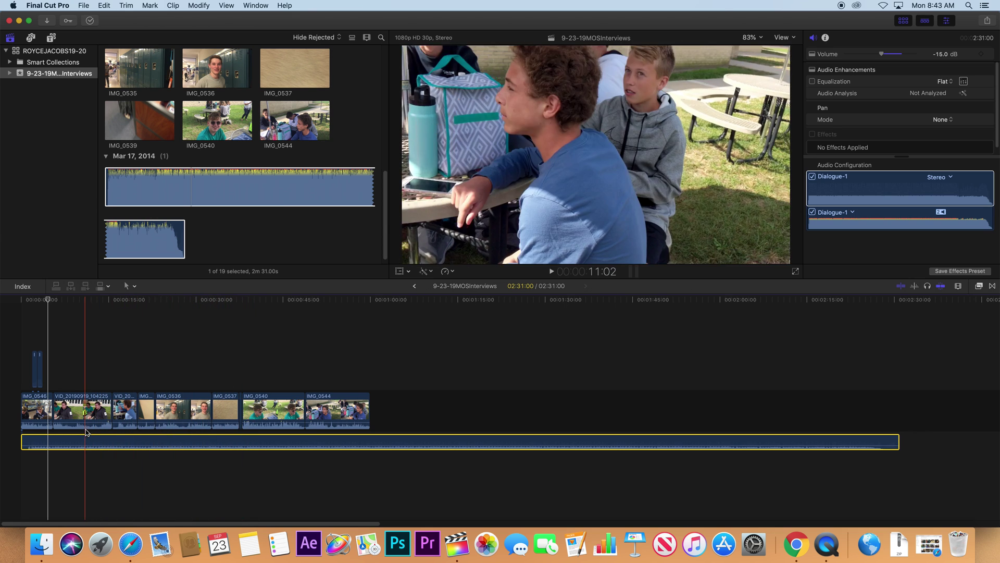
pyautogui.press('space')
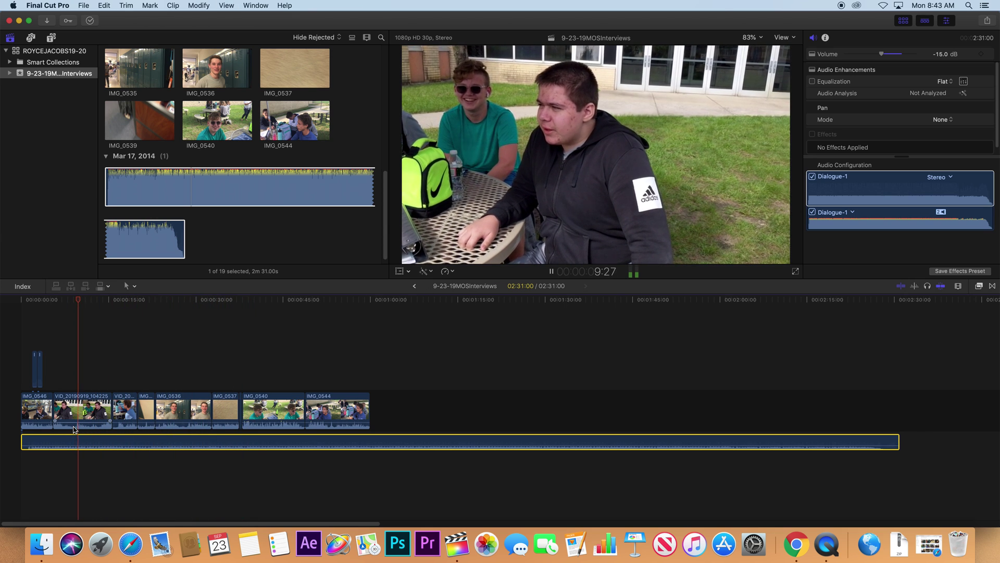
pyautogui.press('space')
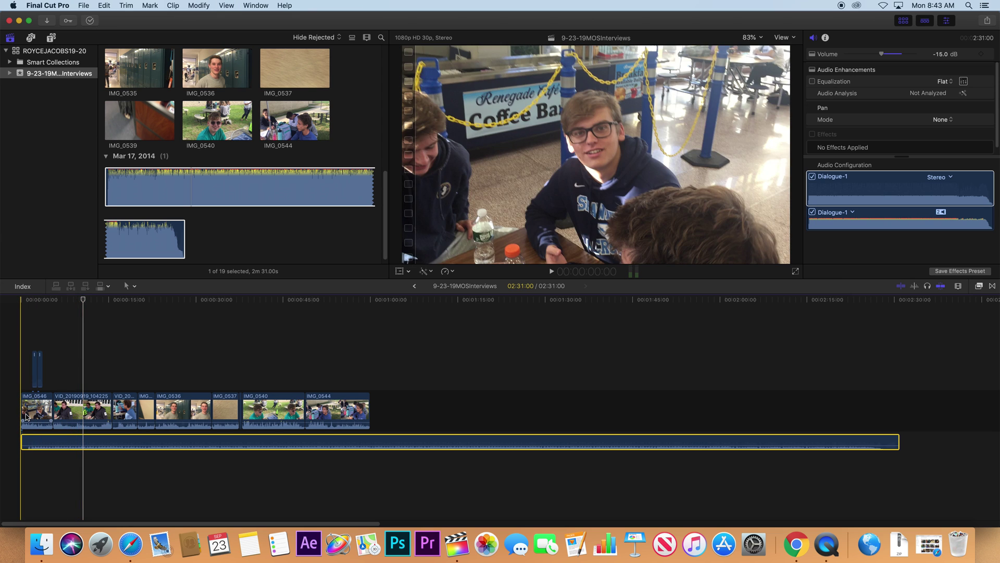
pyautogui.press('space')
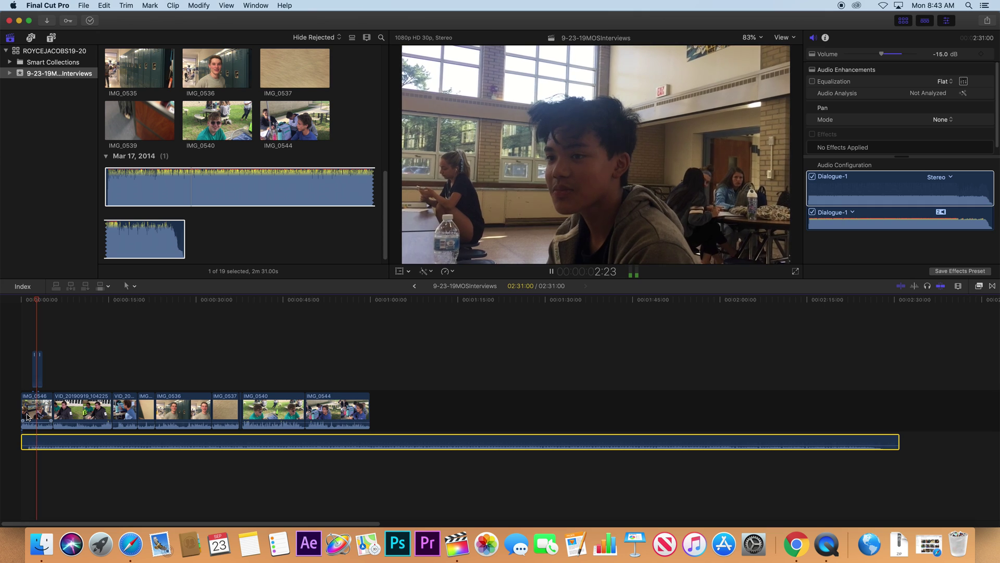
# Trim the connected music clip to end with the last interview at 1:00:00 and add an audio fade-out at its end
pyautogui.press('space')
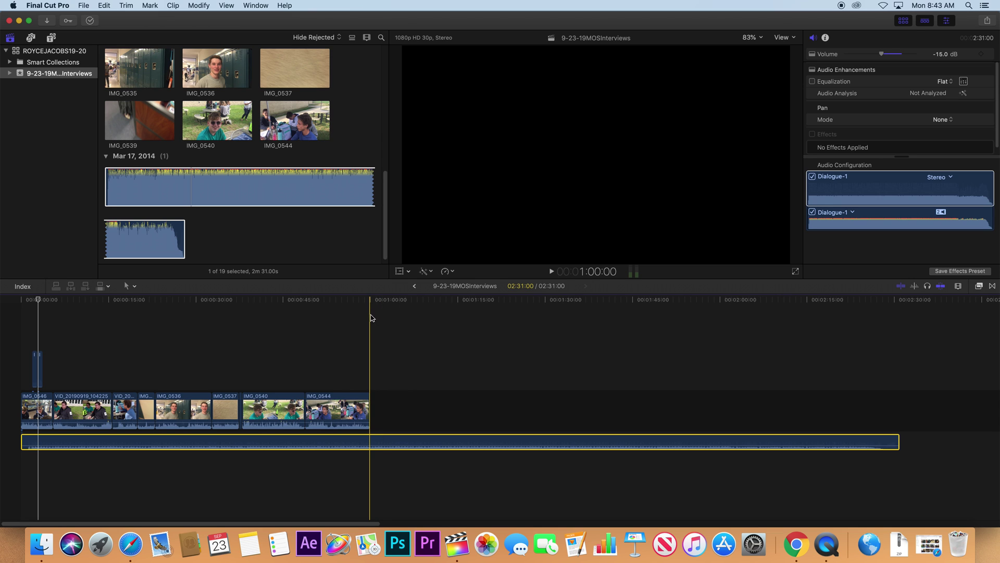
pyautogui.moveTo(897, 437); pyautogui.dragTo(360, 437)
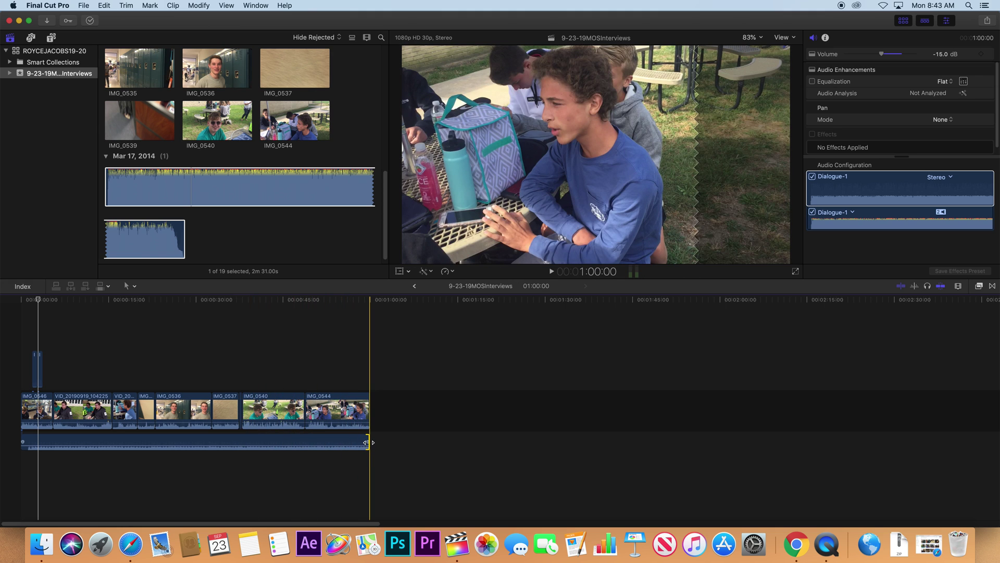
pyautogui.moveTo(367, 442); pyautogui.dragTo(354, 441)
pyautogui.press('space')
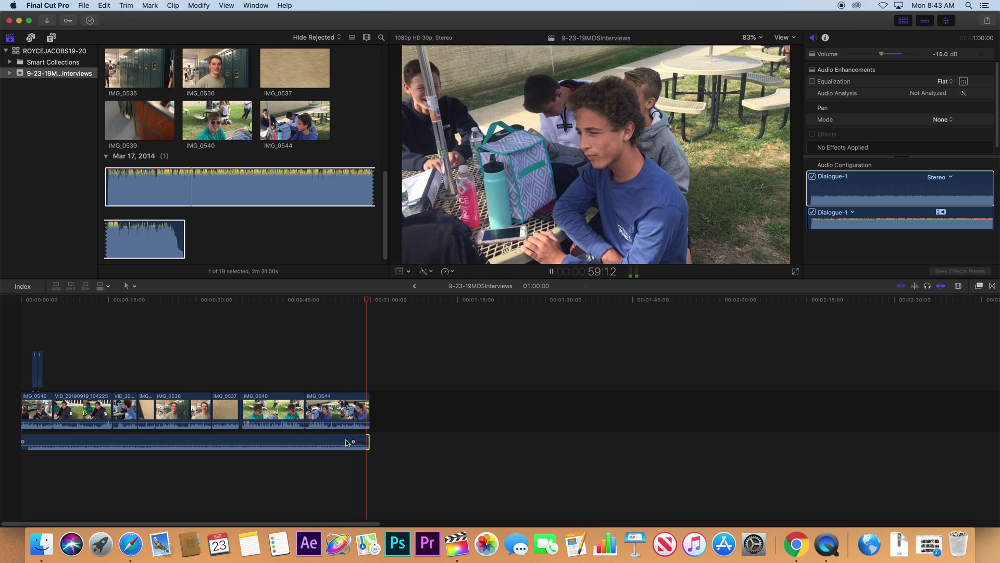
# Try a Cross Dissolve transition at the end of the last clip, IMG_0544
pyautogui.click(358, 408)
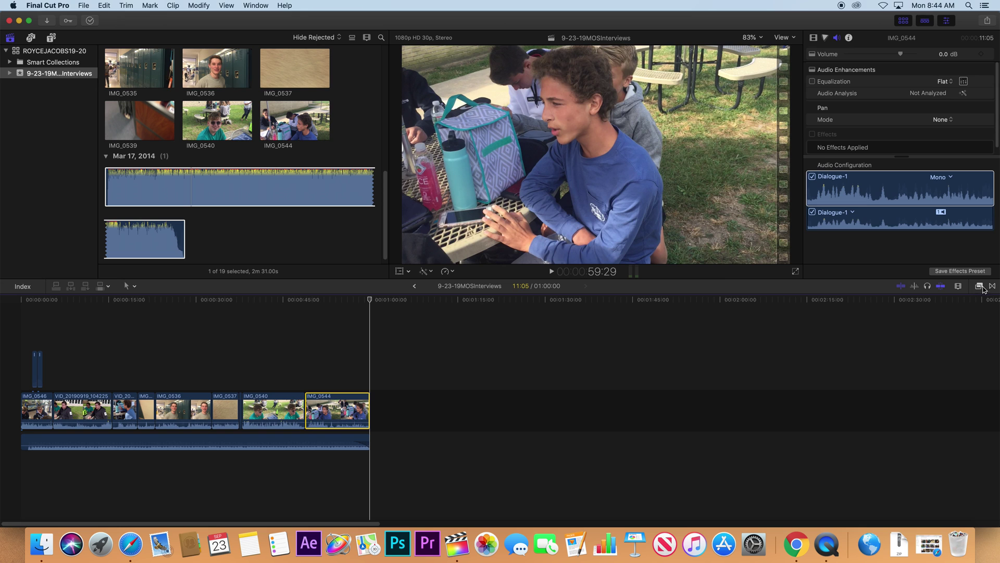
pyautogui.click(992, 287)
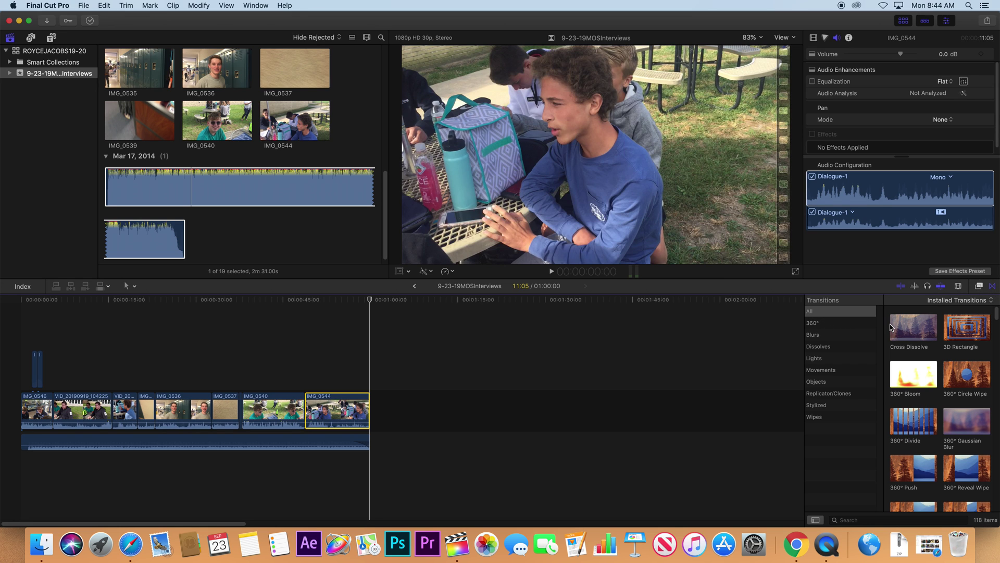
pyautogui.moveTo(908, 329); pyautogui.dragTo(366, 409)
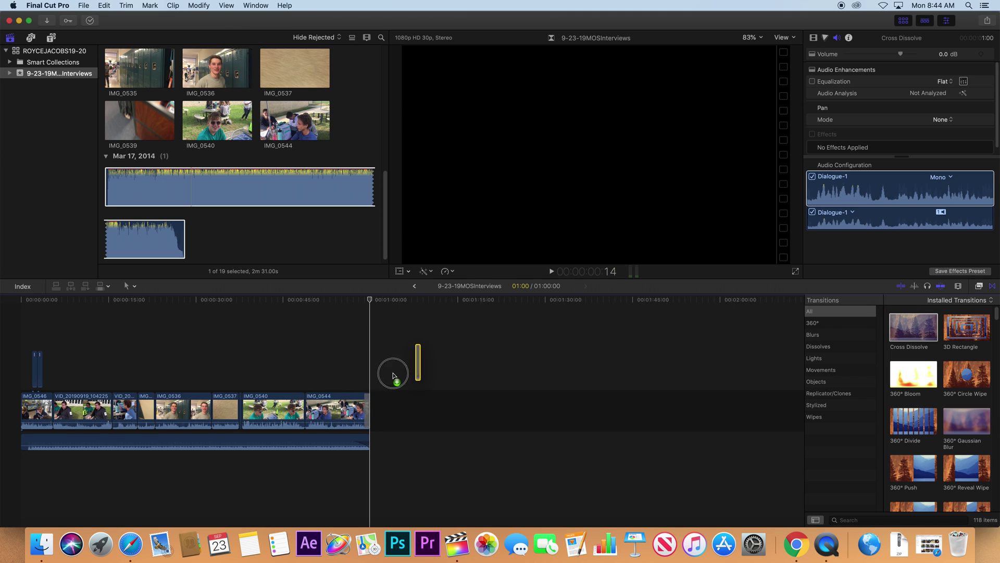
pyautogui.press('space')
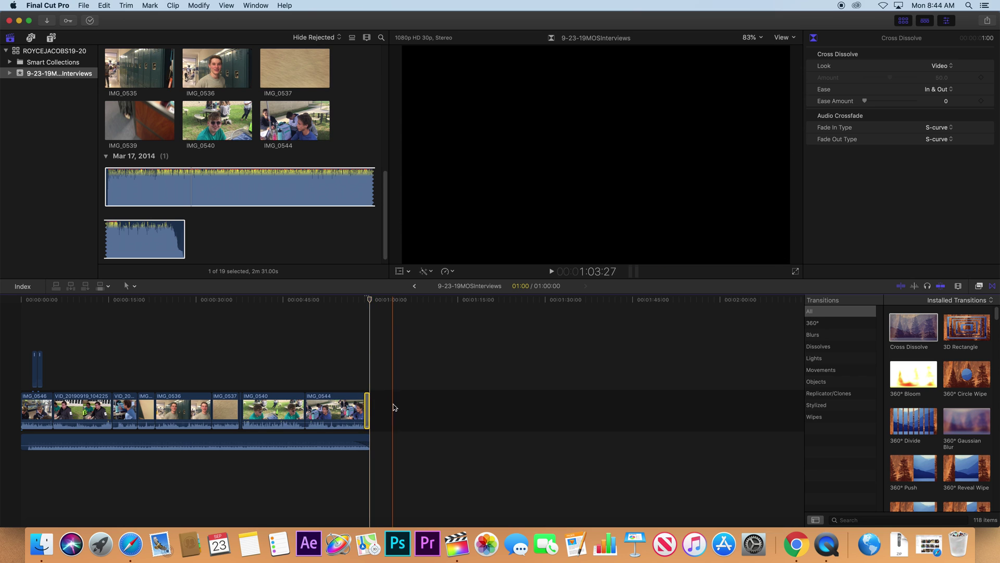
pyautogui.click(364, 410)
# Show the video animation of clip IMG_0544, fade out its opacity at the end, and play back the fade
pyautogui.rightClick(327, 409)
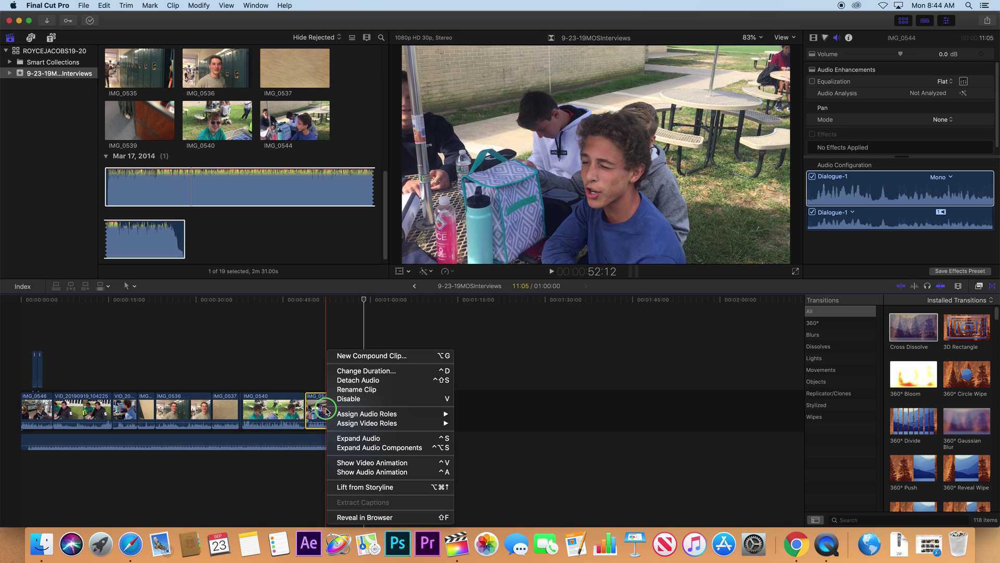
pyautogui.press('Escape')
pyautogui.rightClick(338, 410)
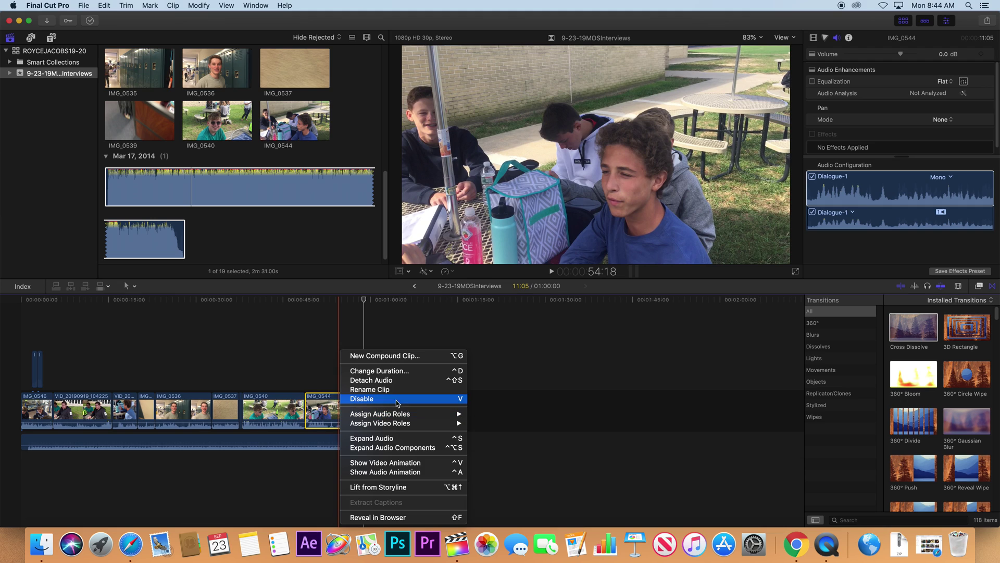
pyautogui.click(451, 468)
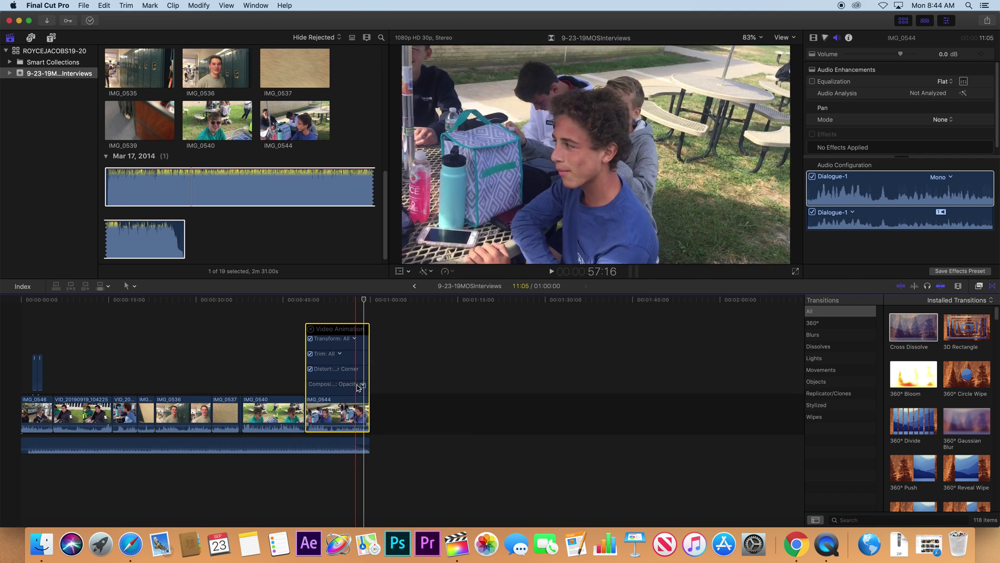
pyautogui.click(362, 385)
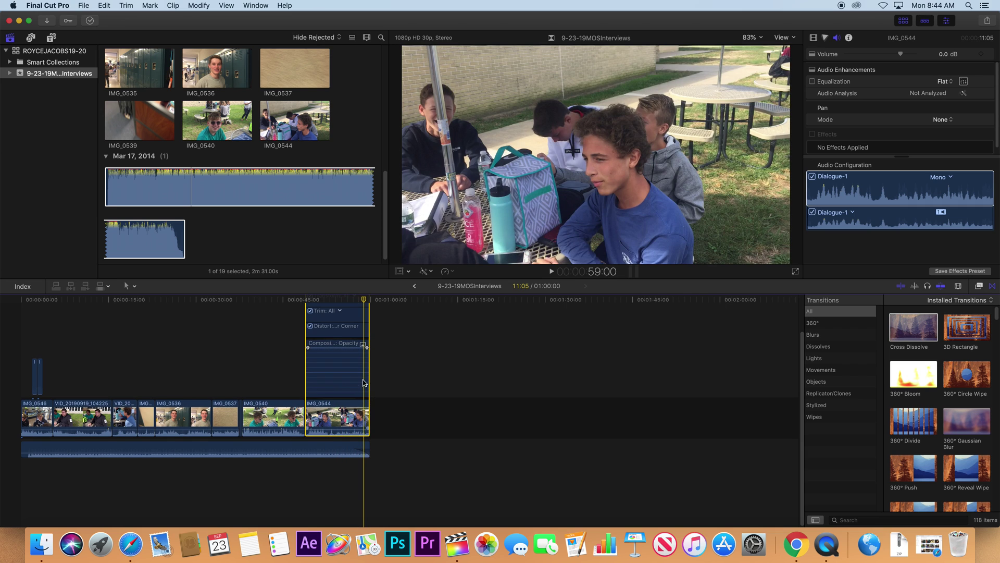
pyautogui.moveTo(363, 345); pyautogui.dragTo(354, 348)
pyautogui.moveTo(354, 443); pyautogui.dragTo(353, 449)
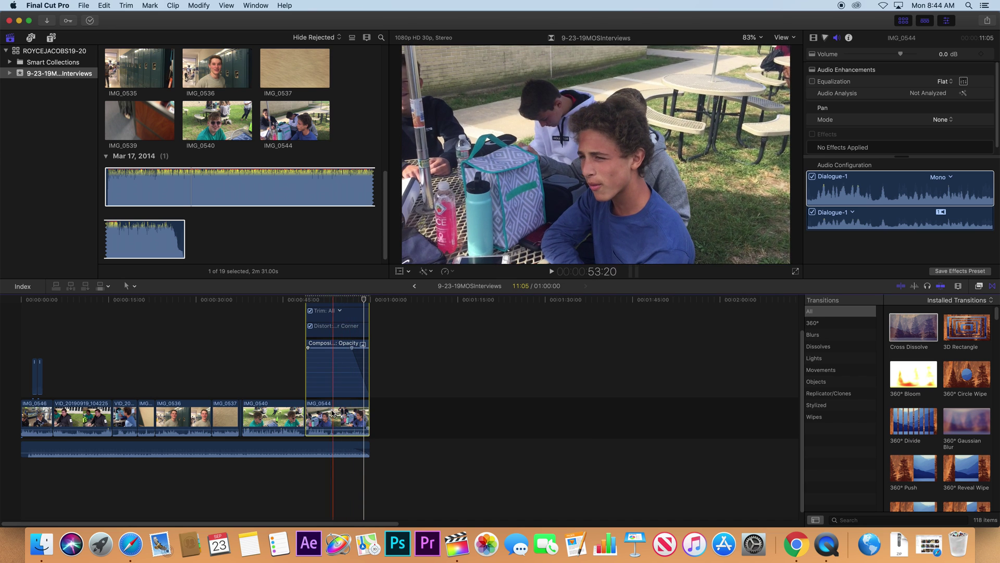
pyautogui.press('space')
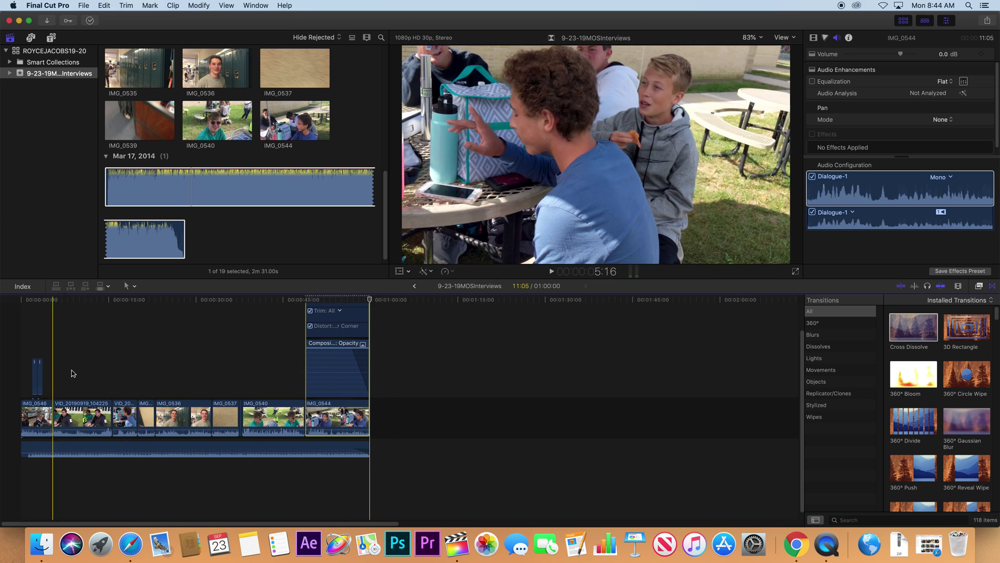
# Set the connected music clip's volume to -20 dB and play part of the last interview to judge the level
pyautogui.click(285, 446)
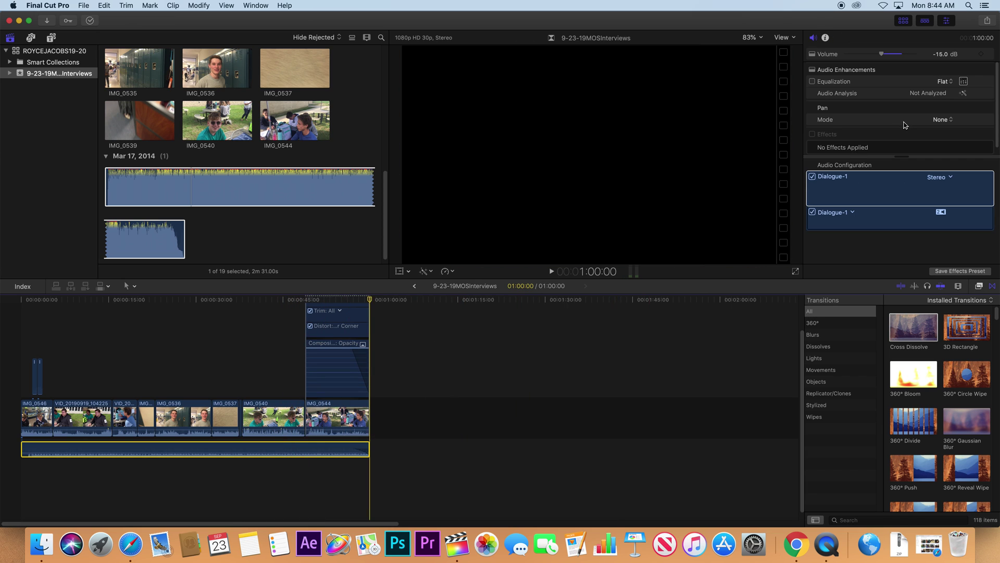
pyautogui.click(941, 57)
pyautogui.write('-')
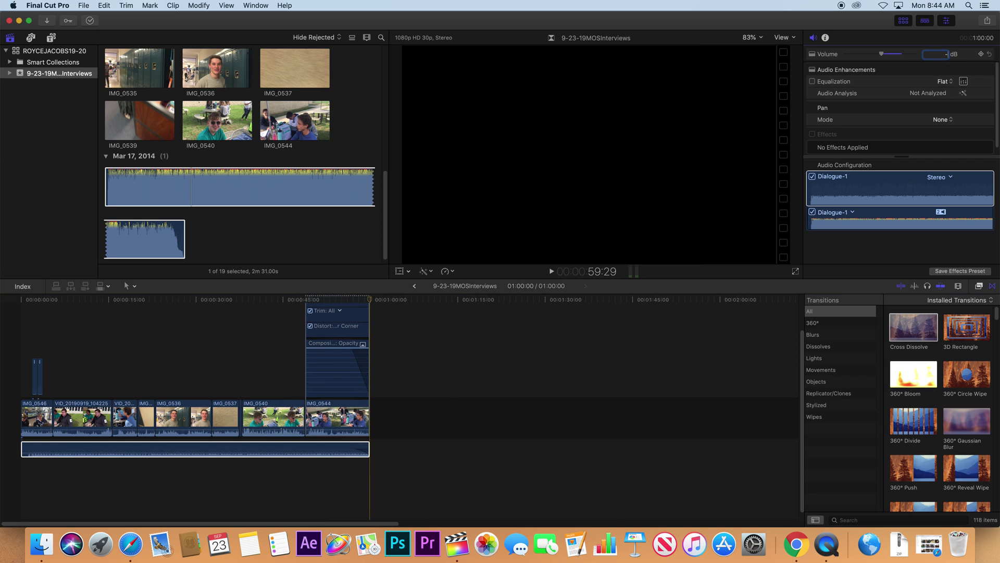
pyautogui.press('Return')
pyautogui.press('space')
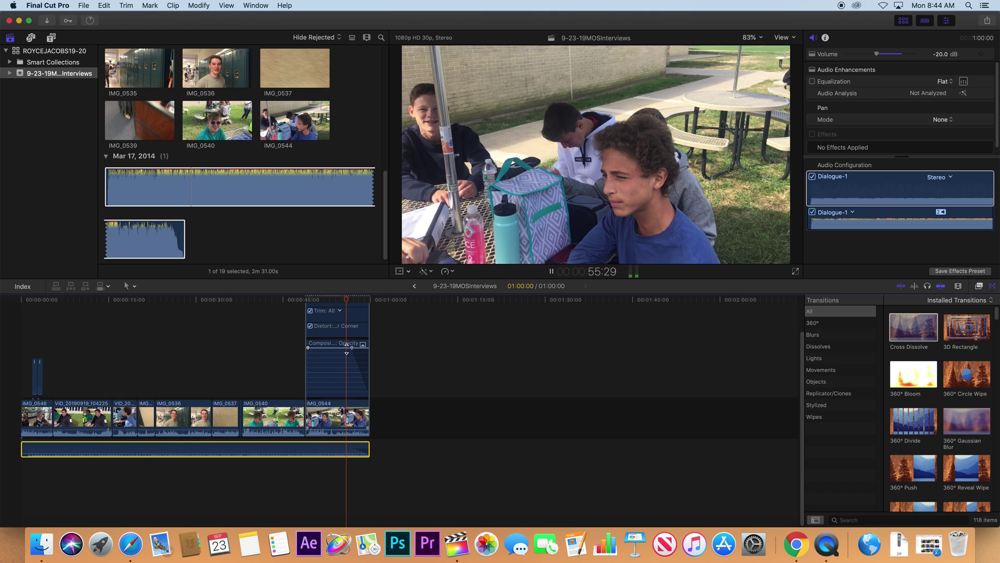
pyautogui.press('space')
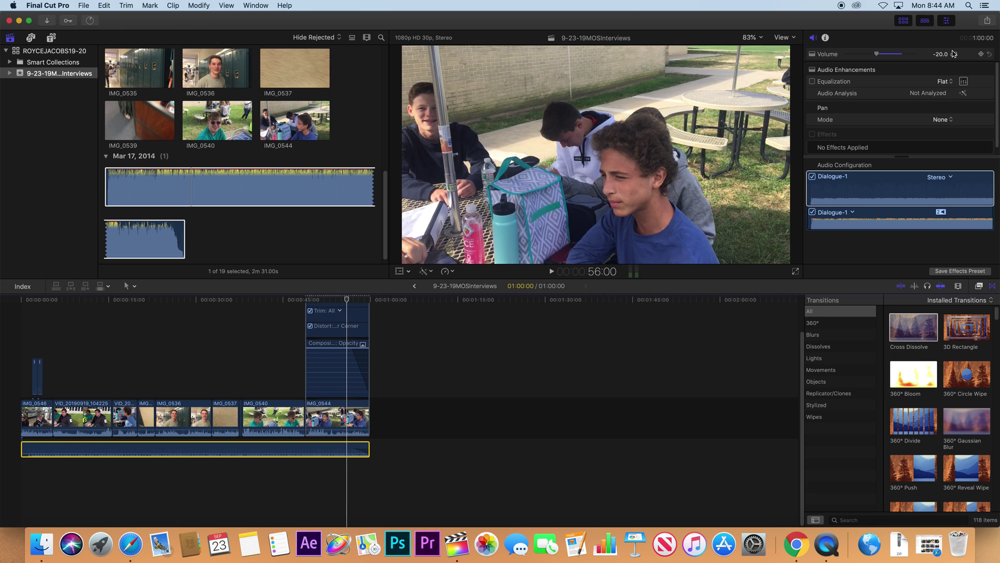
# Set up a master file export with the H.264 video codec and Do Nothing when done
pyautogui.press('super+e')
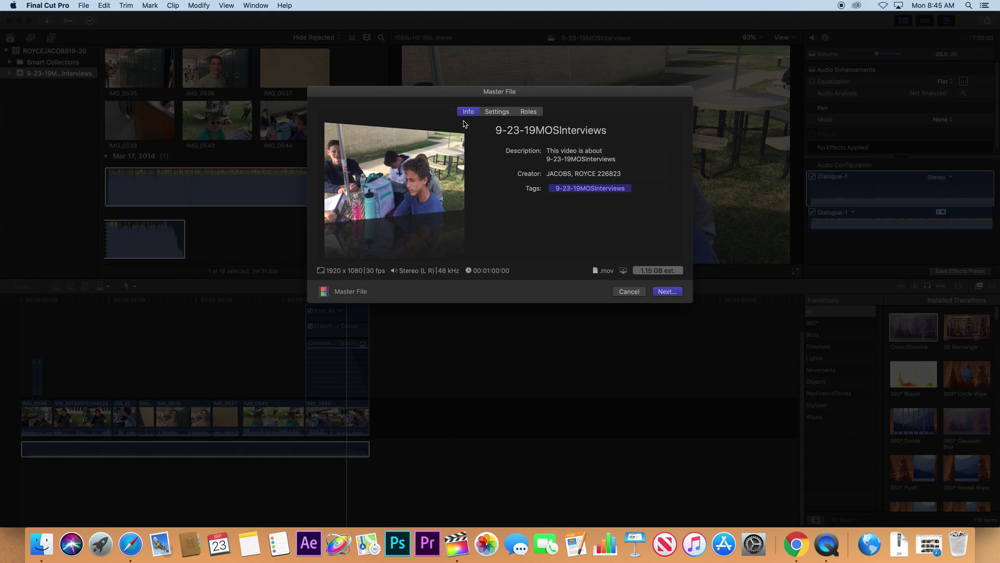
pyautogui.click(496, 111)
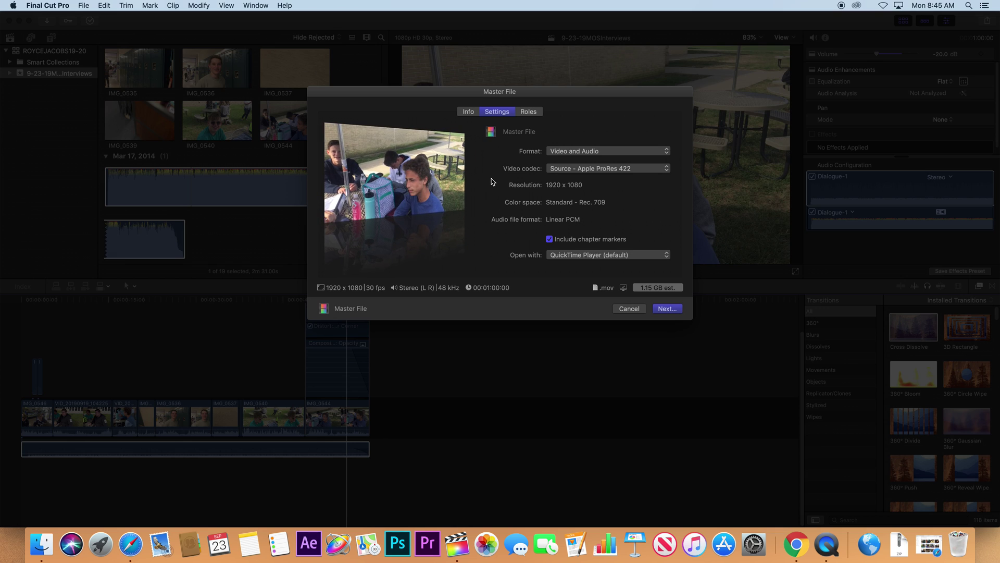
pyautogui.click(567, 170)
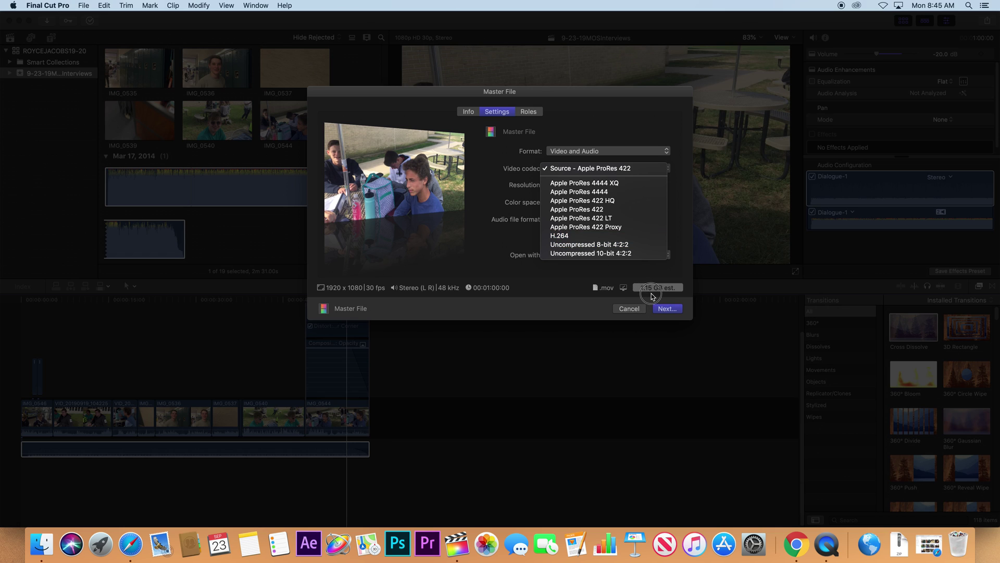
pyautogui.click(582, 236)
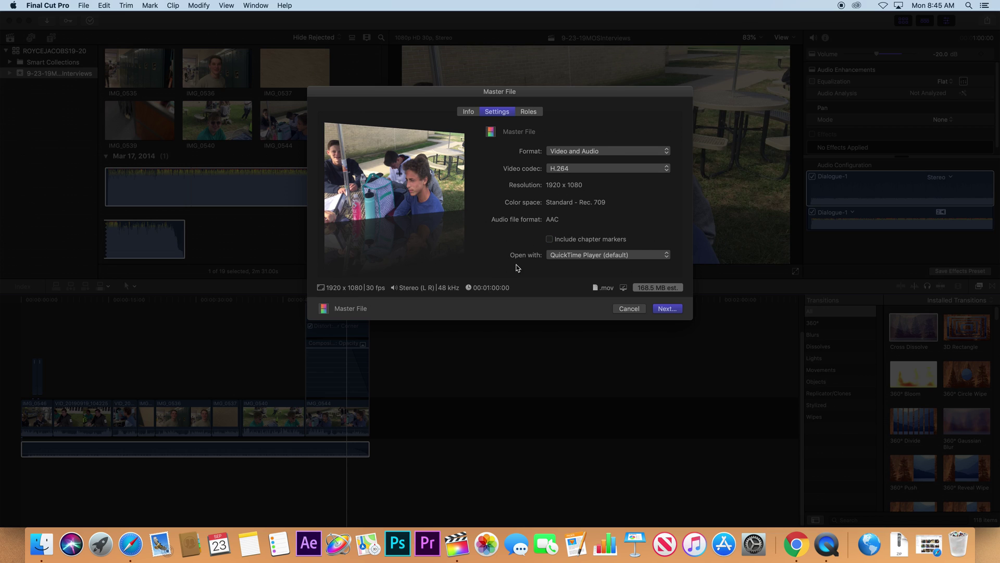
pyautogui.click(580, 256)
pyautogui.click(570, 232)
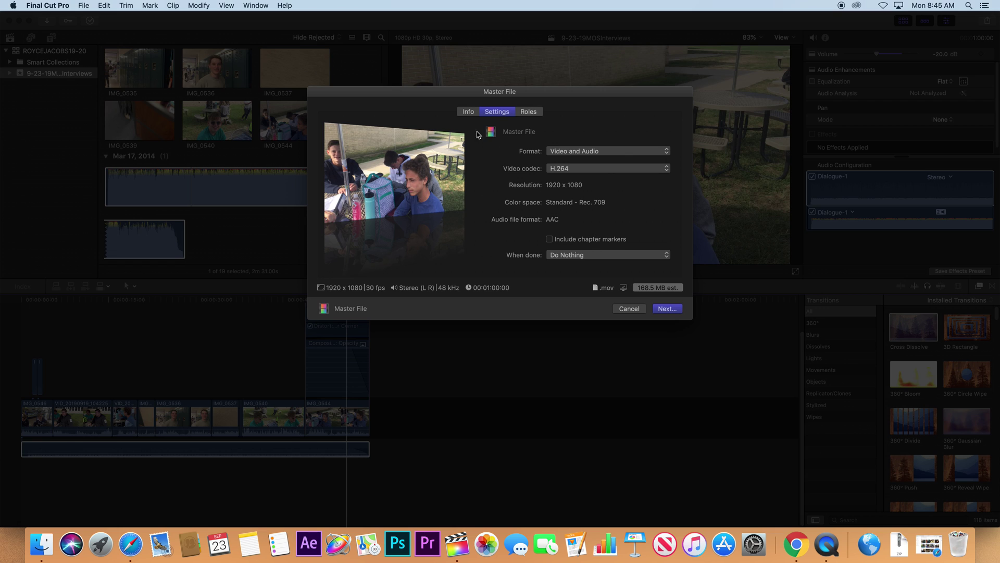
# Save the export as 9-23-19MOSInterviewsFinalEdit in the student's 19-20 folder on the LaCie 16 drive
pyautogui.click(667, 309)
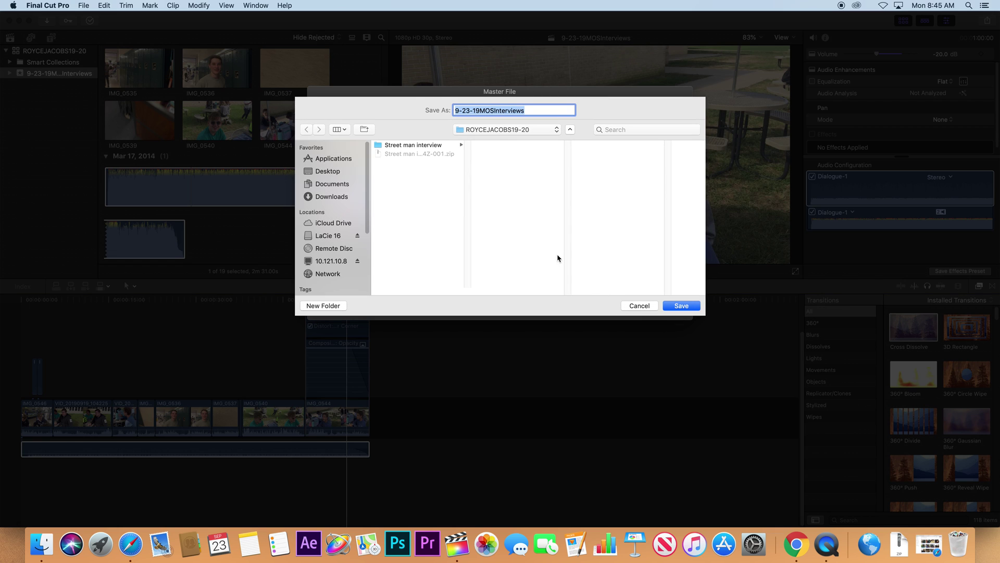
pyautogui.click(497, 130)
pyautogui.click(495, 139)
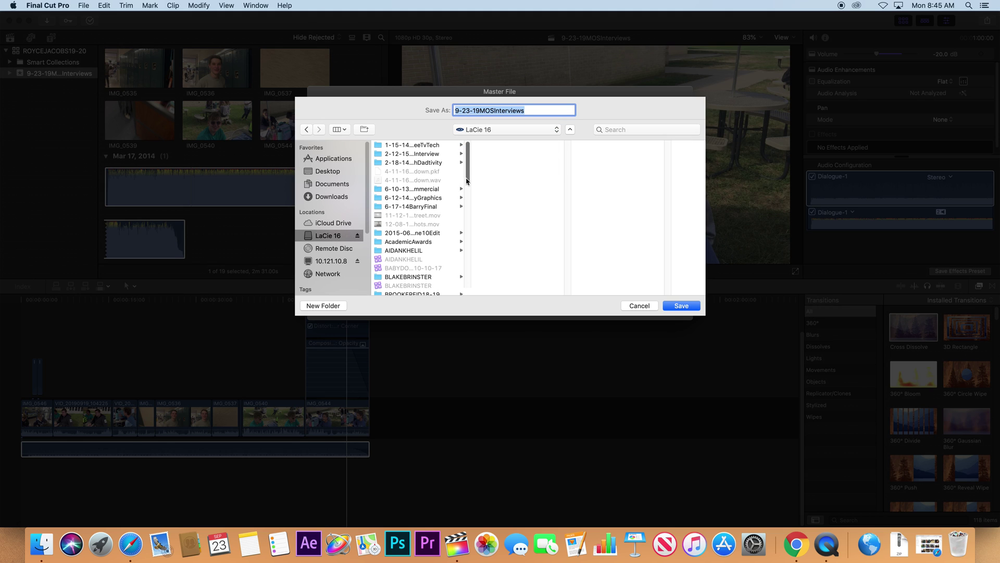
pyautogui.click(339, 129)
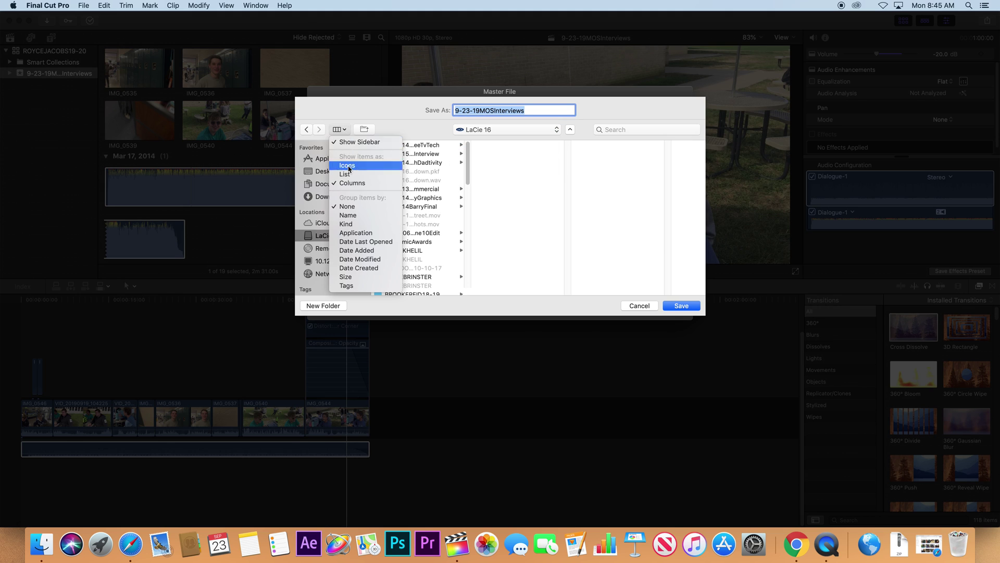
pyautogui.click(347, 177)
pyautogui.click(545, 148)
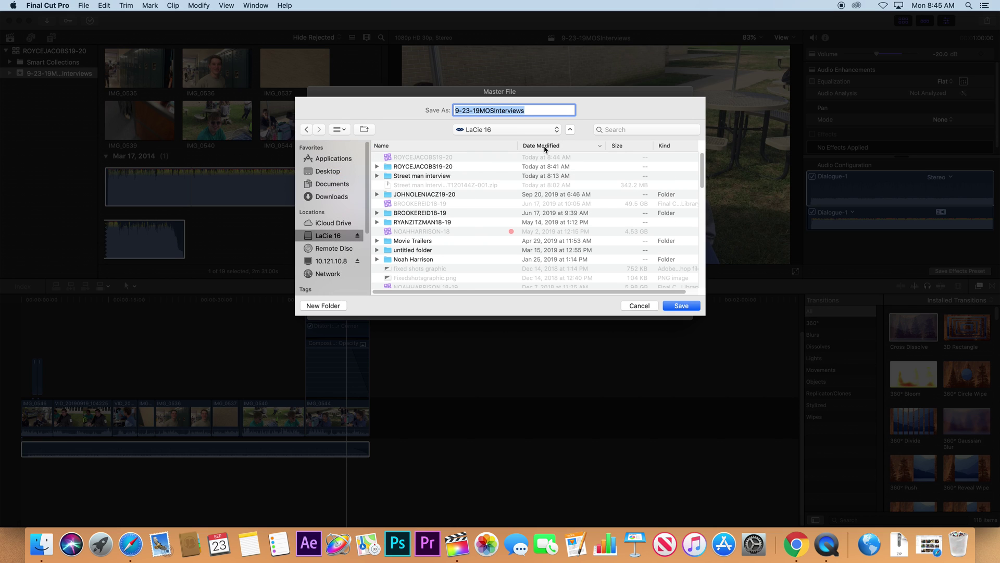
pyautogui.doubleClick(417, 167)
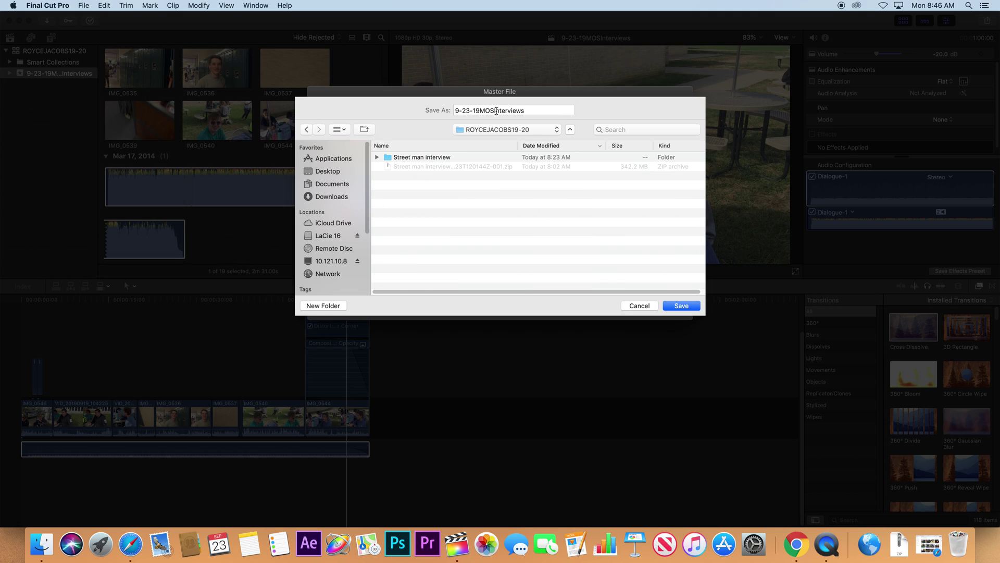
pyautogui.click(529, 109)
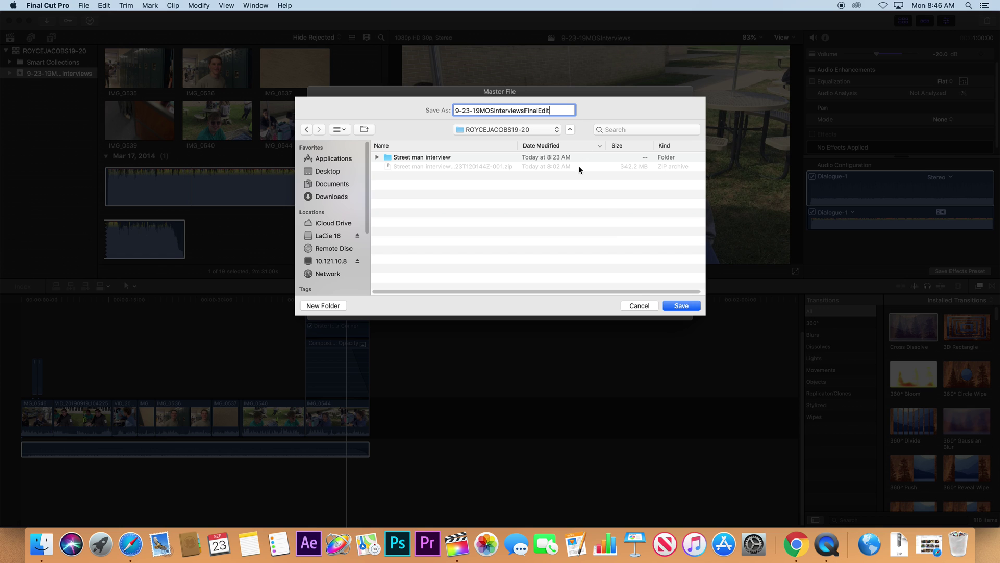
pyautogui.click(672, 307)
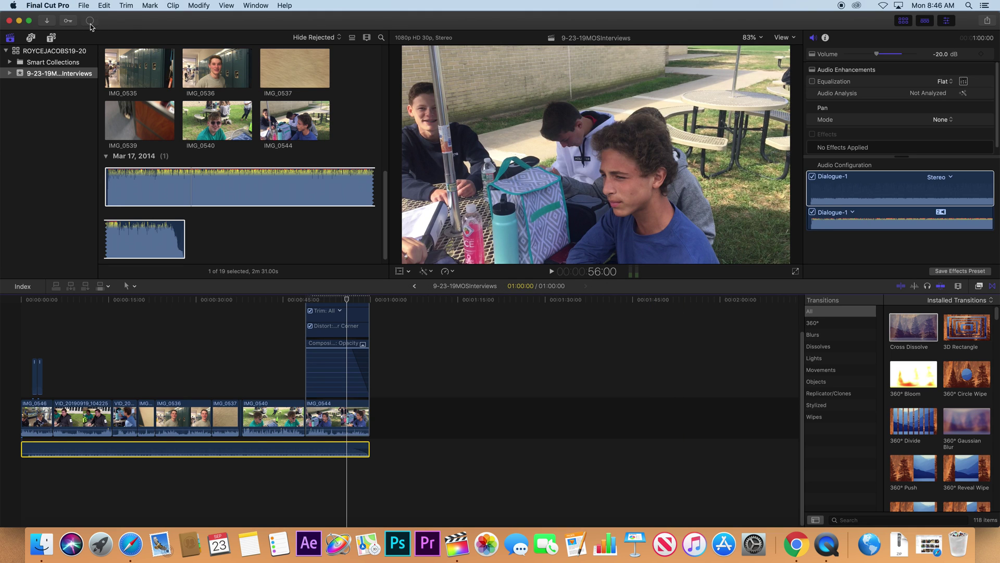
# Monitor the Sharing progress in Background Tasks and show the exported movie in Finder when sharing finishes
pyautogui.click(89, 23)
pyautogui.click(420, 128)
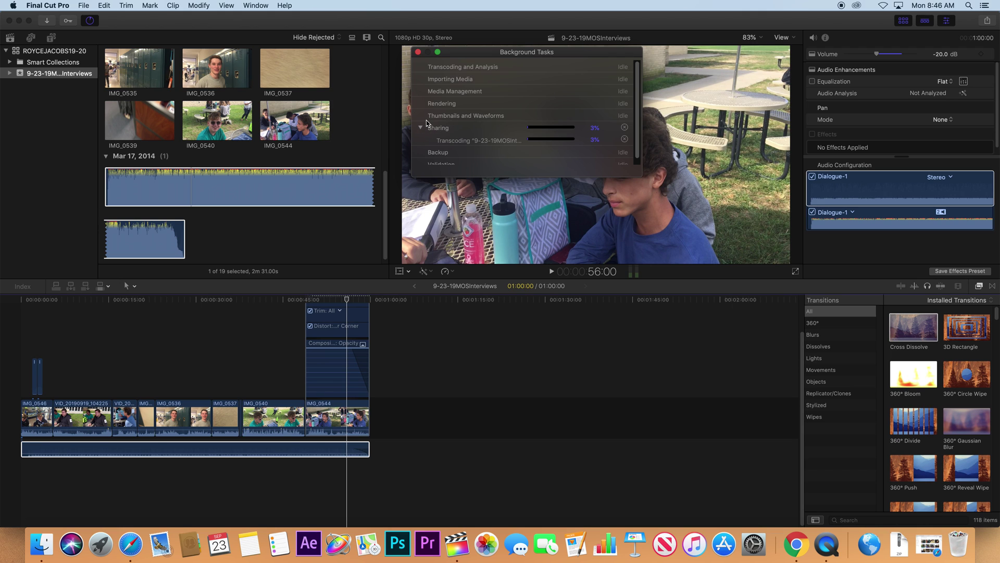
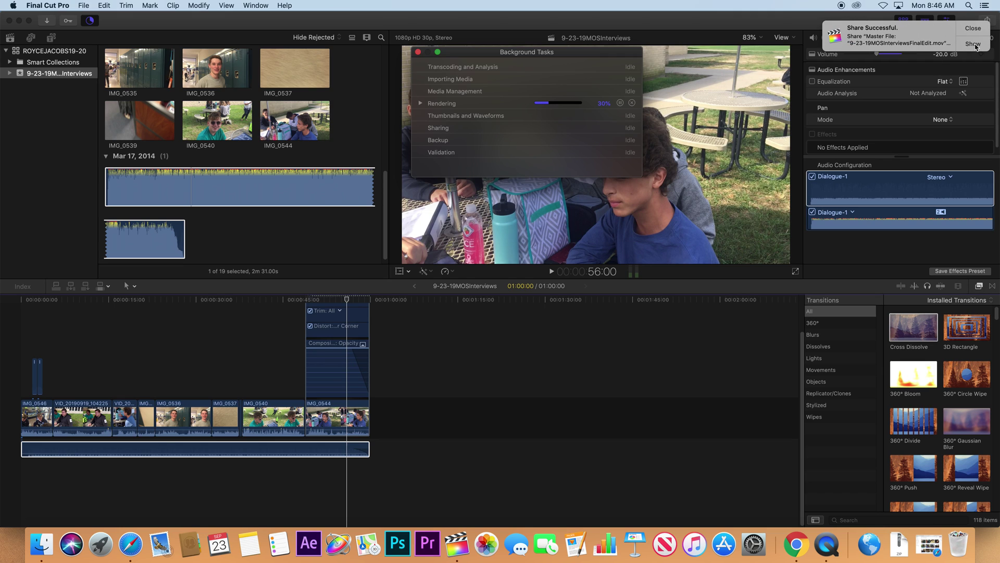
pyautogui.click(973, 43)
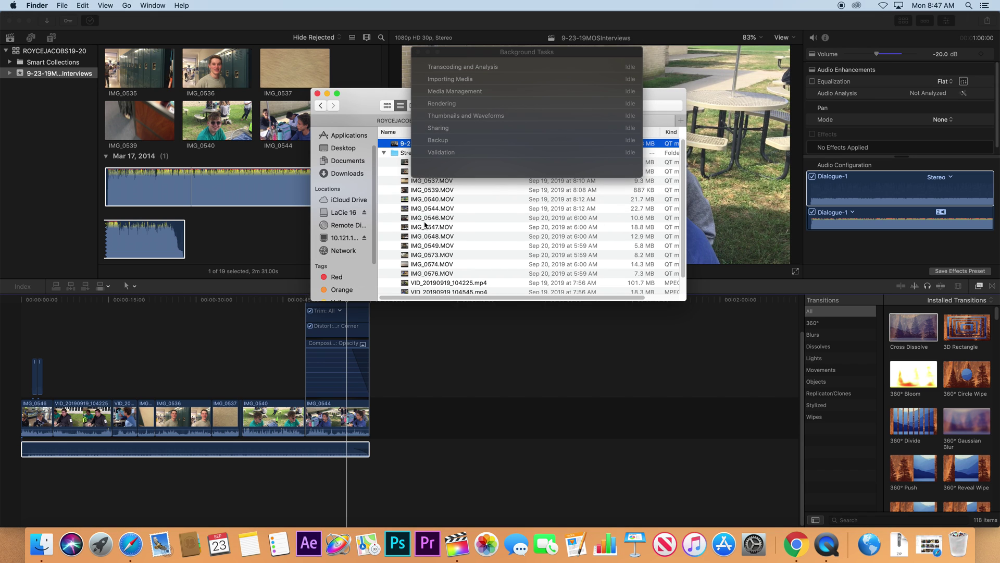
# Move the Finder window clear of the background tasks, collapse the Street man interview folder, and select the zip archive
pyautogui.moveTo(368, 107); pyautogui.dragTo(365, 229)
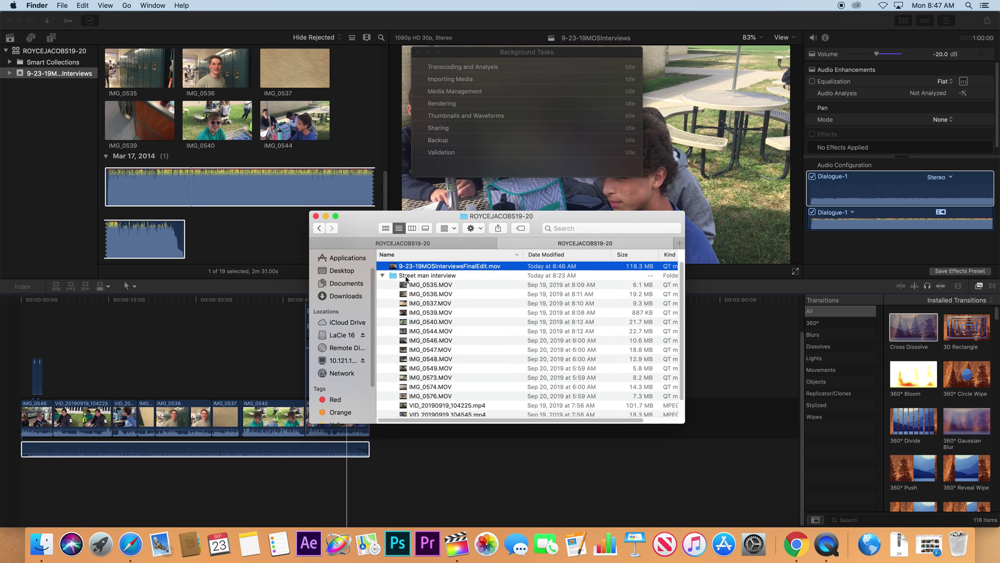
pyautogui.click(382, 276)
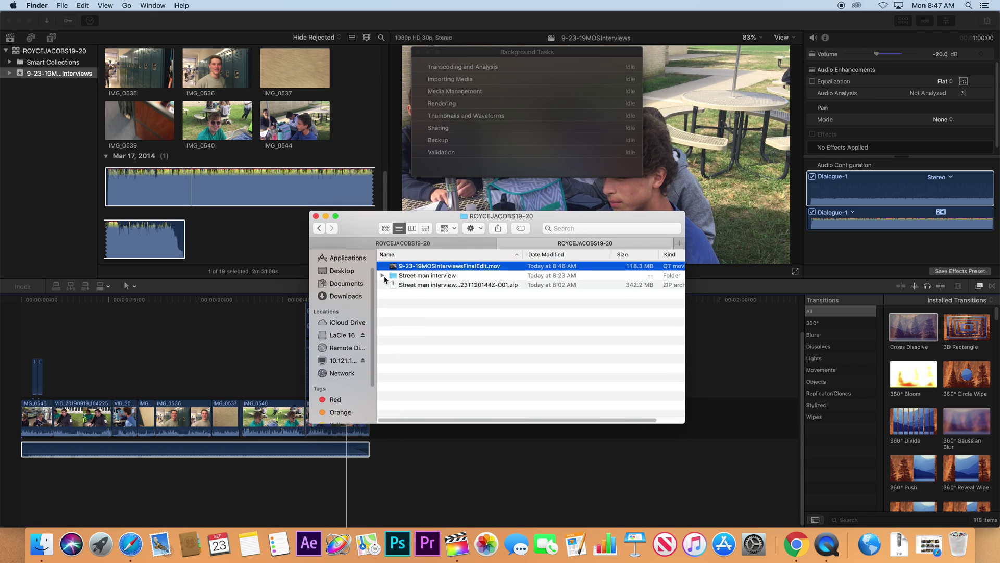
pyautogui.click(420, 286)
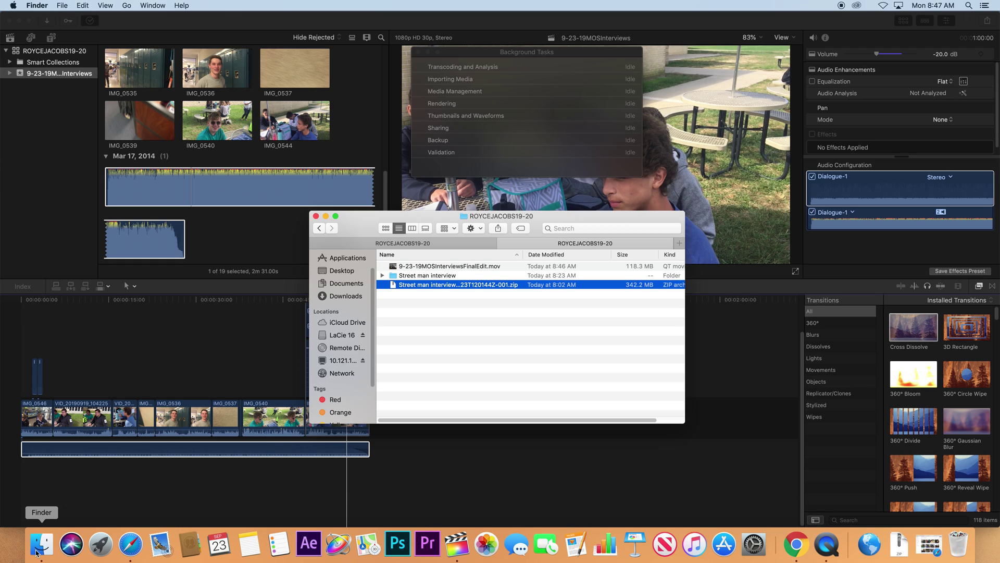
# Find Google Chrome in the Applications folder and add it to the Dock beside Safari
pyautogui.click(353, 259)
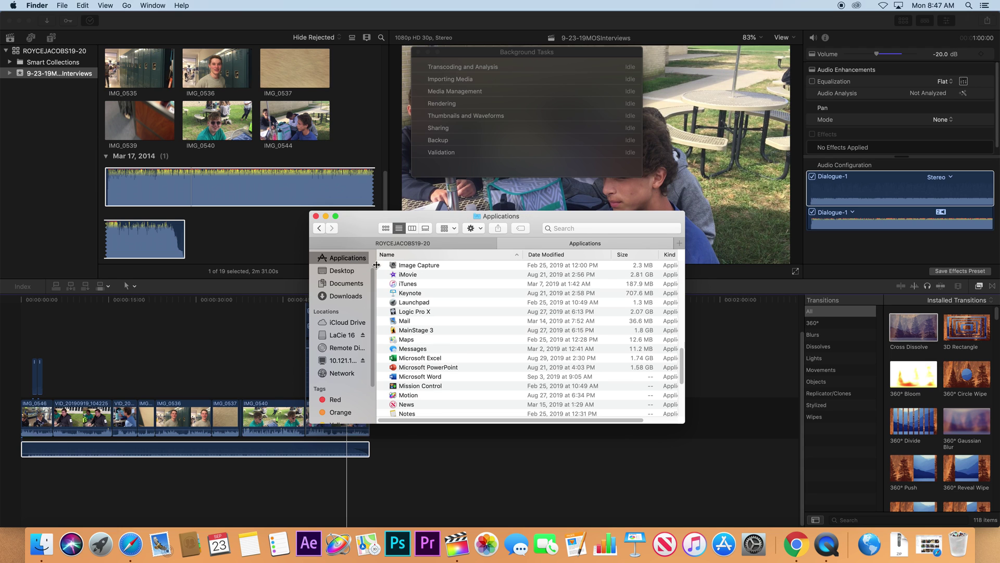
pyautogui.scroll(-10, 408, 333)
pyautogui.scroll(10, 407, 336)
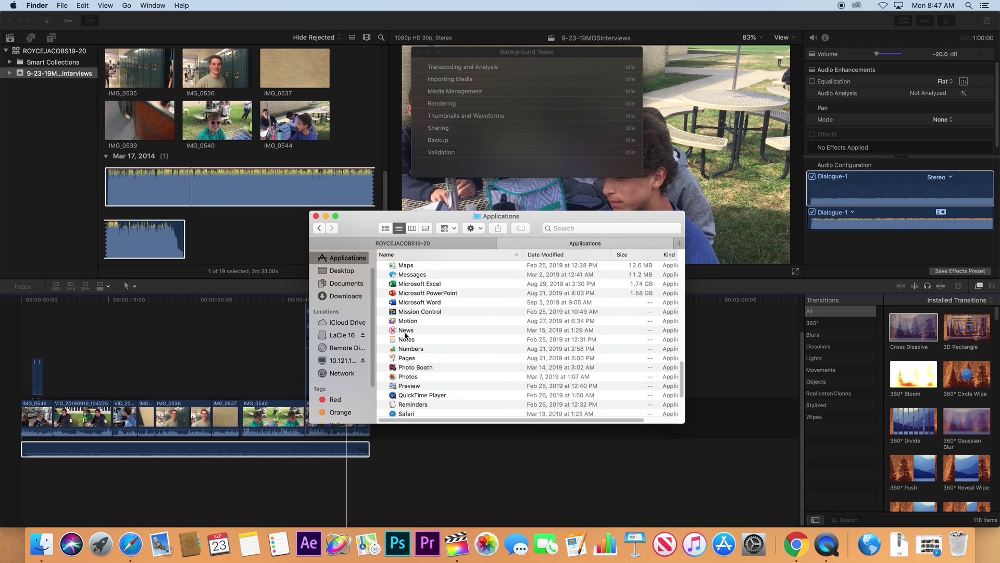
pyautogui.hscroll(1, 406, 334)
pyautogui.moveTo(404, 295); pyautogui.dragTo(159, 547)
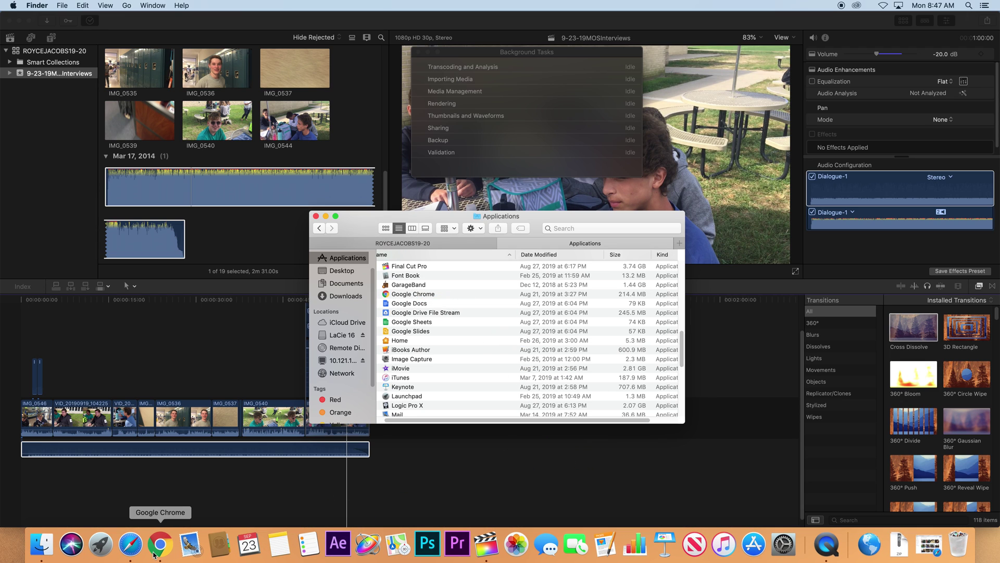
# Collapse the 9-23-19MOSInterviews folder in the library package and return to the student's 19-20 export folder on the LaCie 16 drive
pyautogui.click(467, 245)
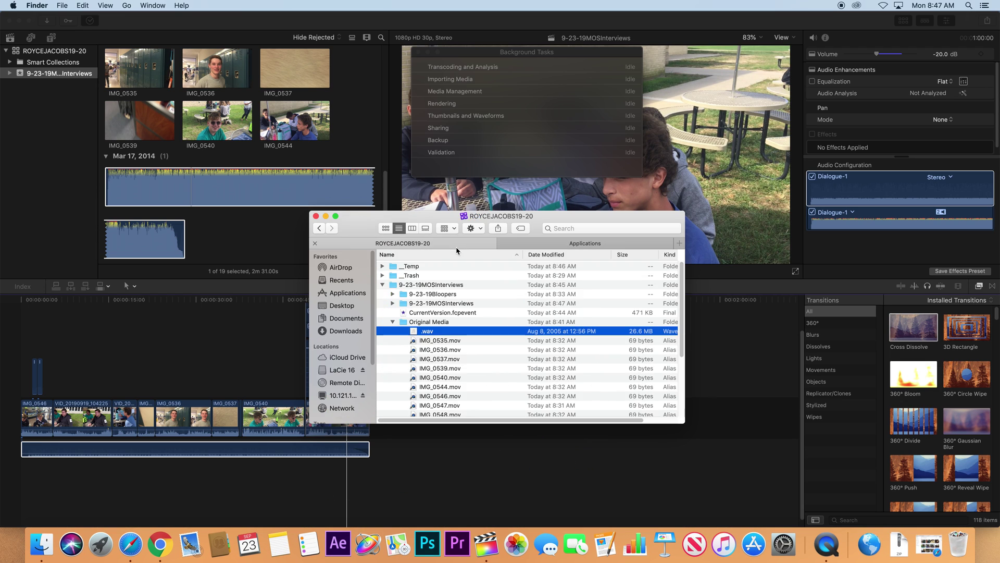
pyautogui.click(383, 285)
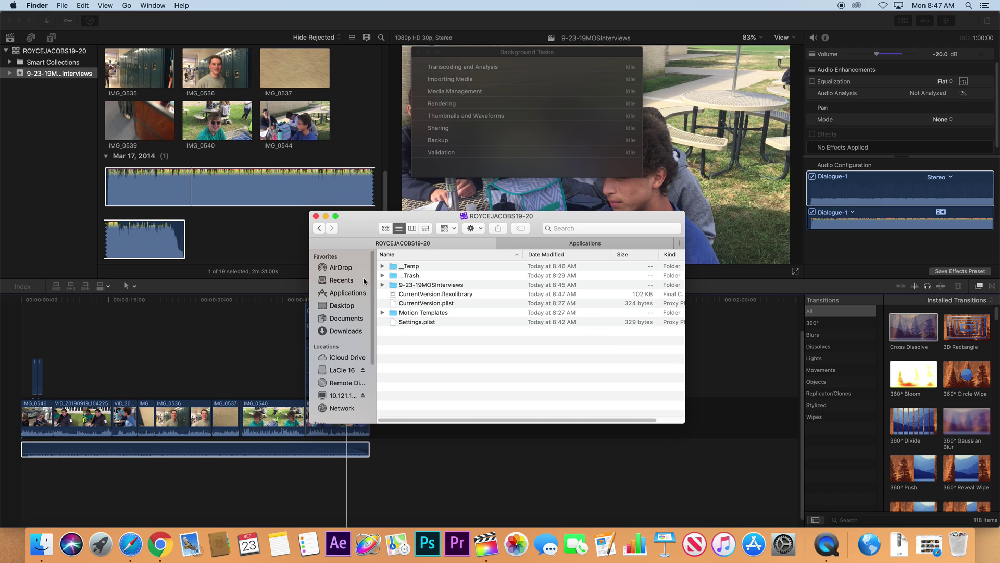
pyautogui.click(320, 228)
pyautogui.scroll(1, 456, 313)
pyautogui.scroll(3, 456, 313)
pyautogui.click(542, 255)
pyautogui.doubleClick(428, 275)
# Preview the exported 9-23-19MOSInterviewsFinalEdit.mov with Quick Look, skip ahead to check its ending, and close the preview
pyautogui.click(435, 267)
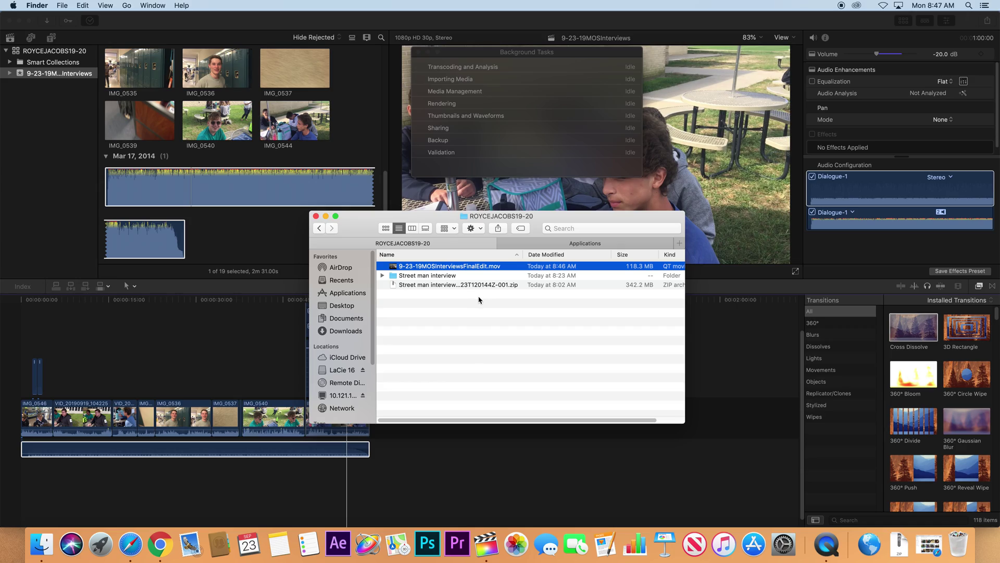
pyautogui.press('space')
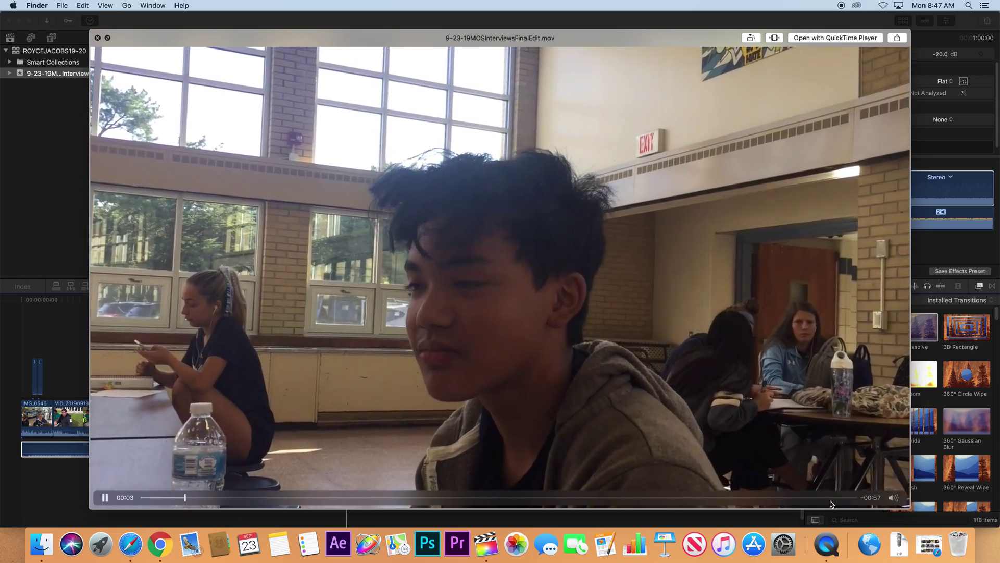
pyautogui.click(831, 497)
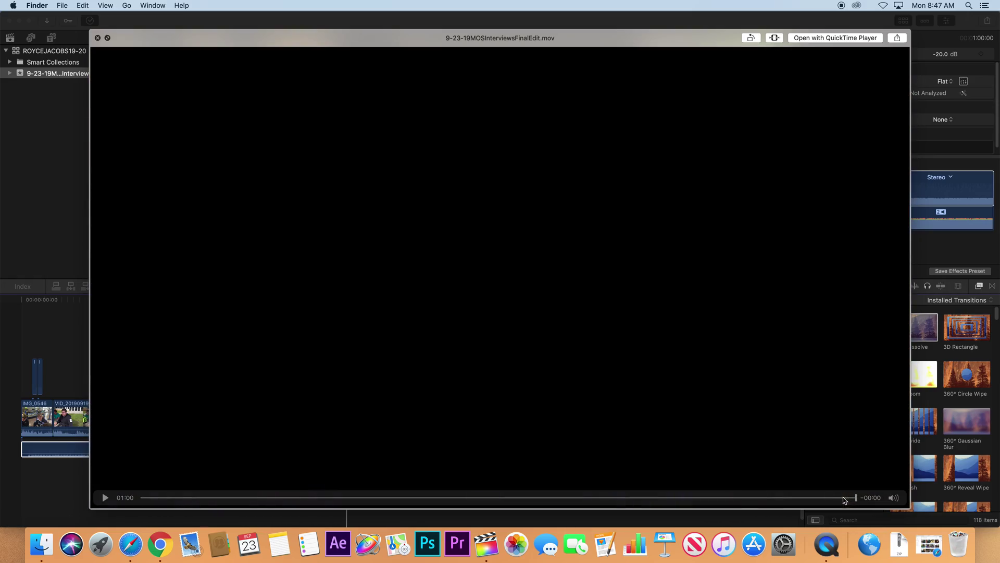
pyautogui.press('space')
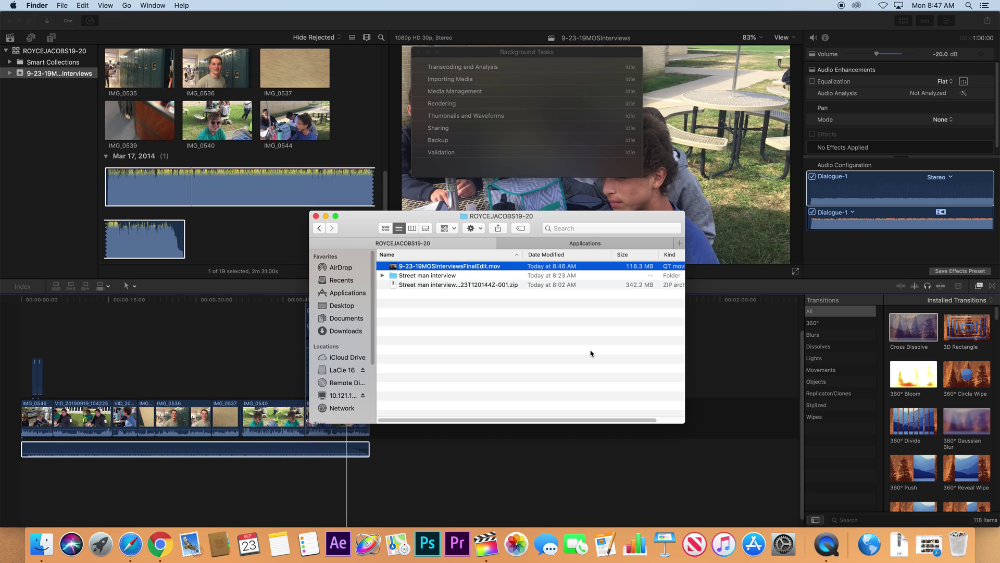
# Launch Google Chrome, switch to Safari, and open classroom.google.com in a new tab
pyautogui.click(161, 543)
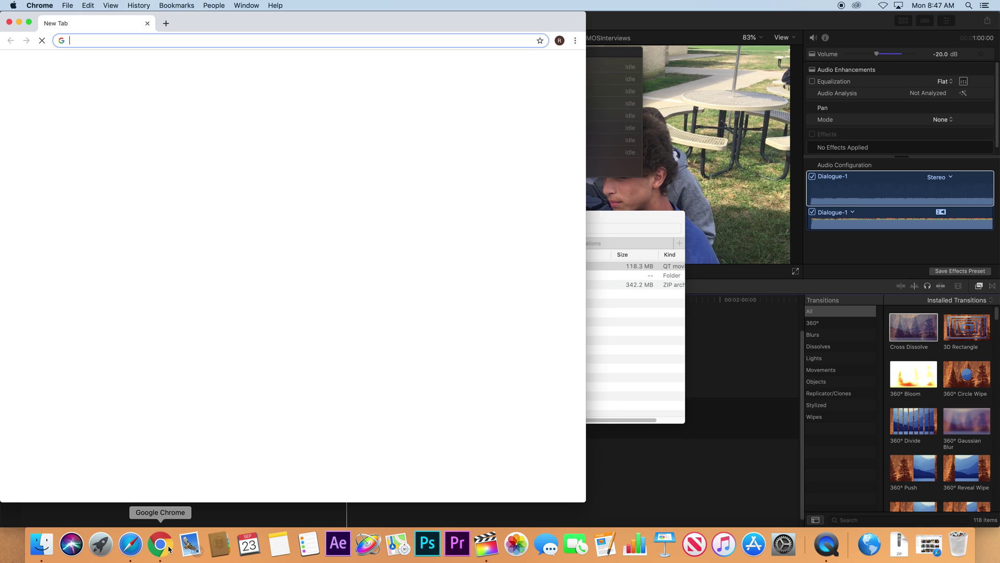
pyautogui.click(130, 543)
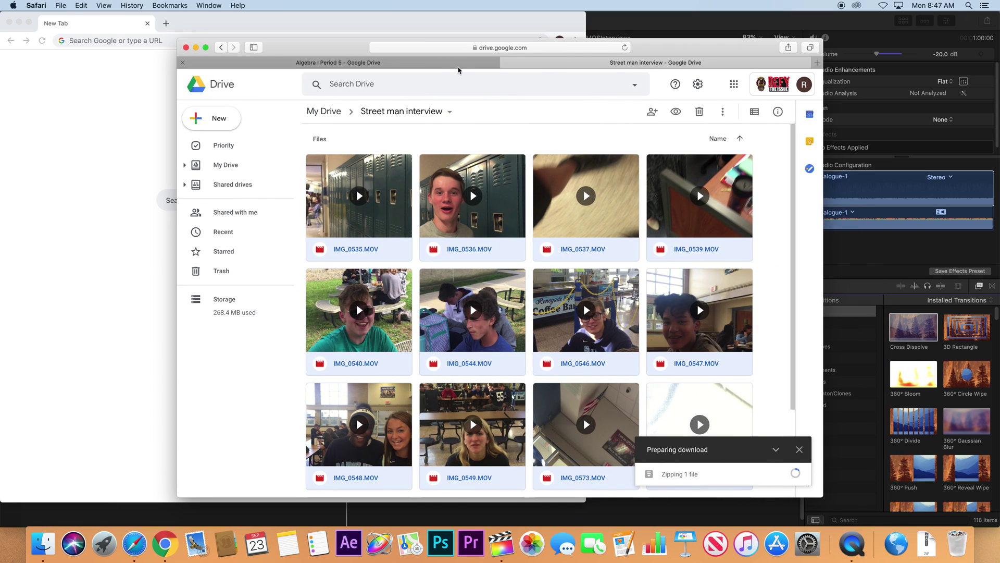
pyautogui.click(436, 68)
pyautogui.click(517, 65)
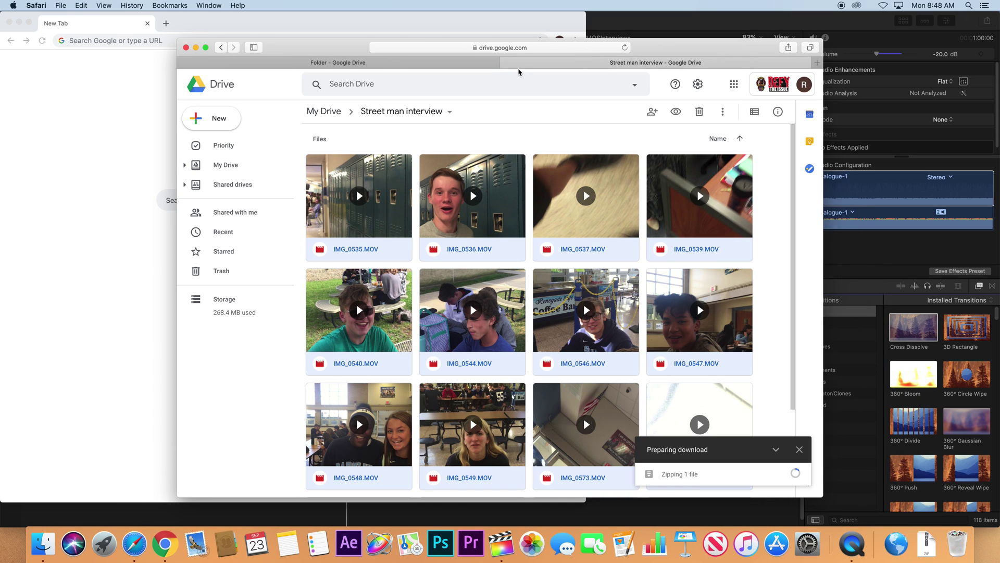
pyautogui.press('super+t')
pyautogui.write('classroom.')
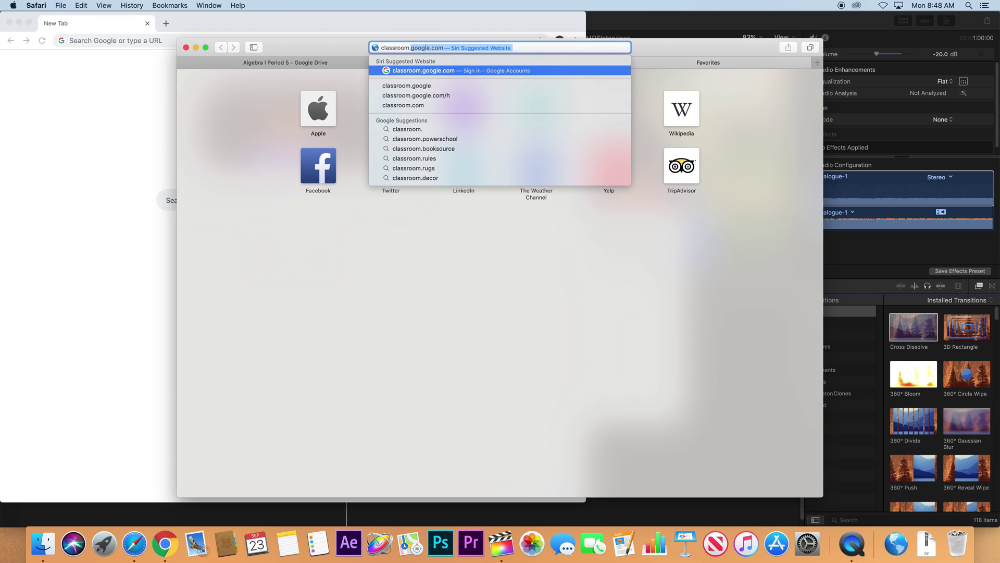
pyautogui.press('Return')
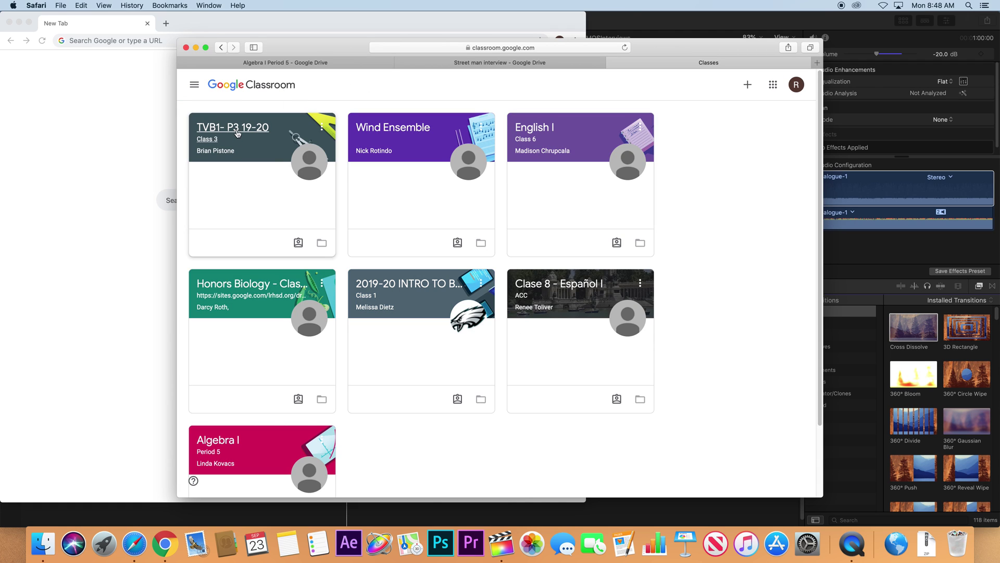
# Open the #04- Man on the Street Interview assignment from the classwork of the TVB1- P3 19-20 class
pyautogui.click(230, 134)
pyautogui.click(495, 85)
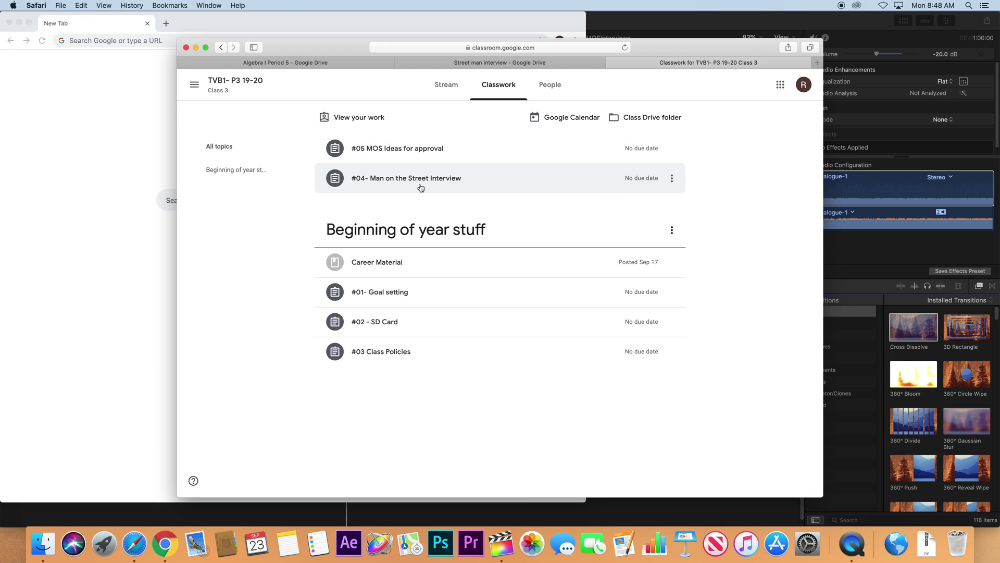
pyautogui.click(412, 180)
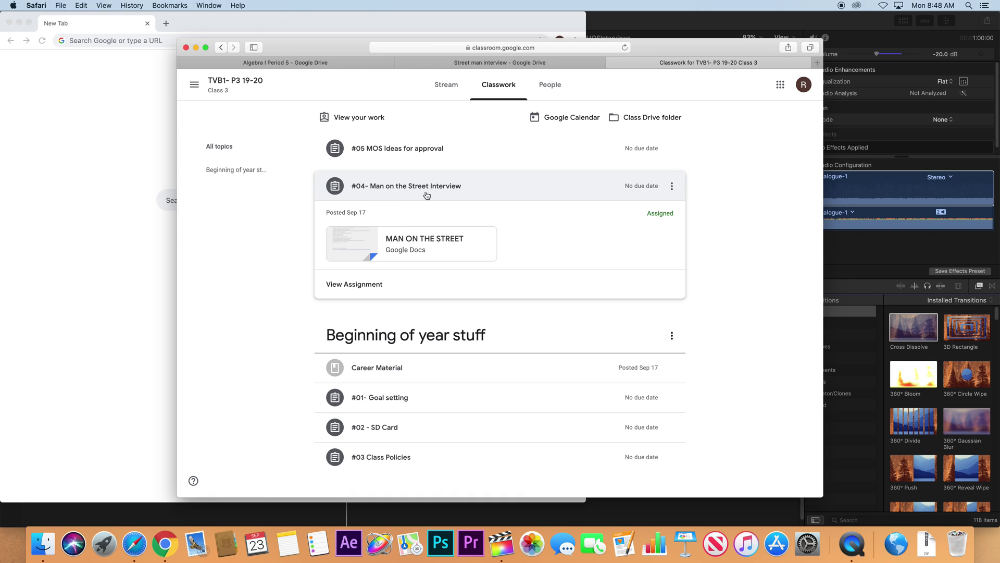
pyautogui.click(371, 282)
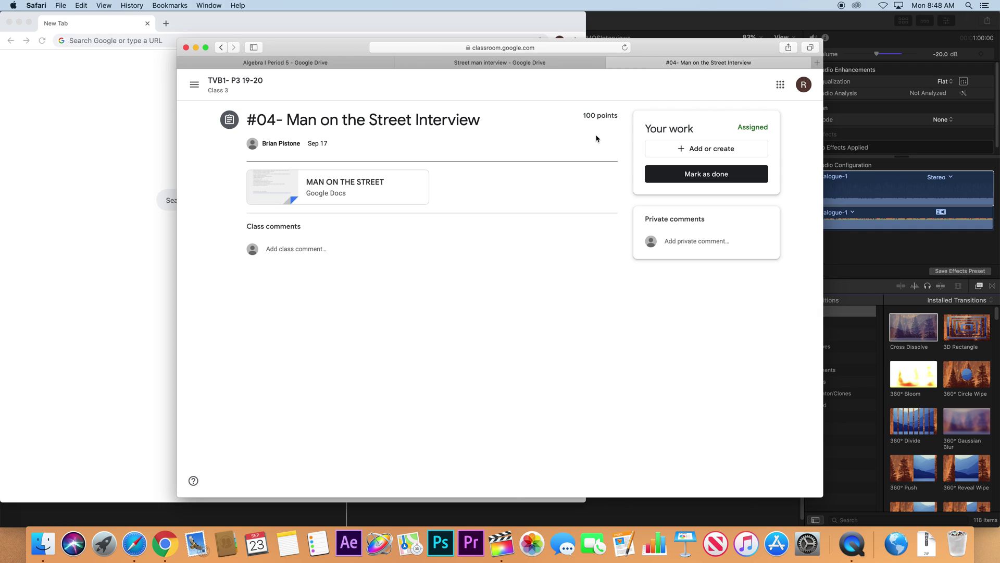
# Start adding a file from the device to the assignment and show the LaCie 16 drive's contents as a list
pyautogui.click(695, 150)
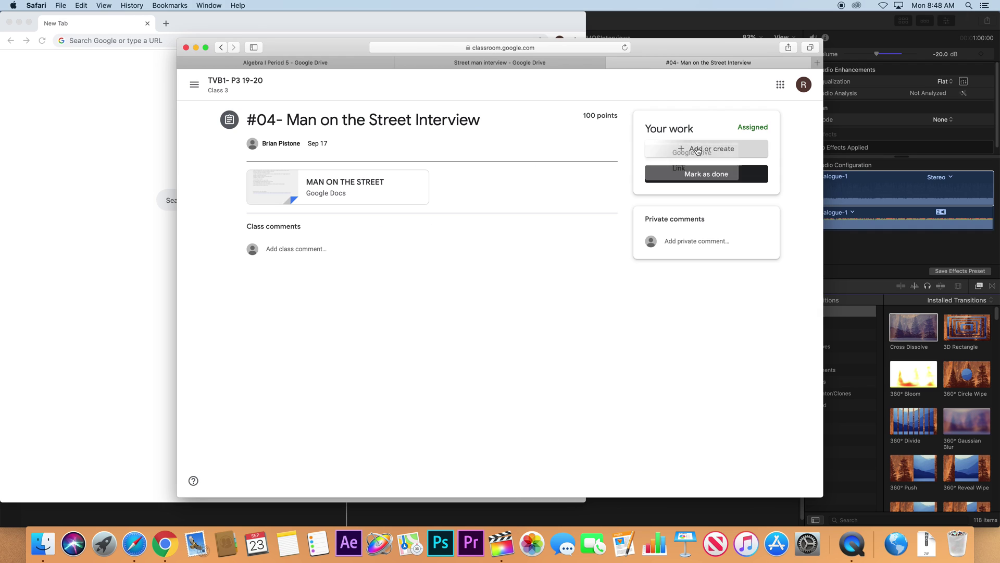
pyautogui.click(674, 201)
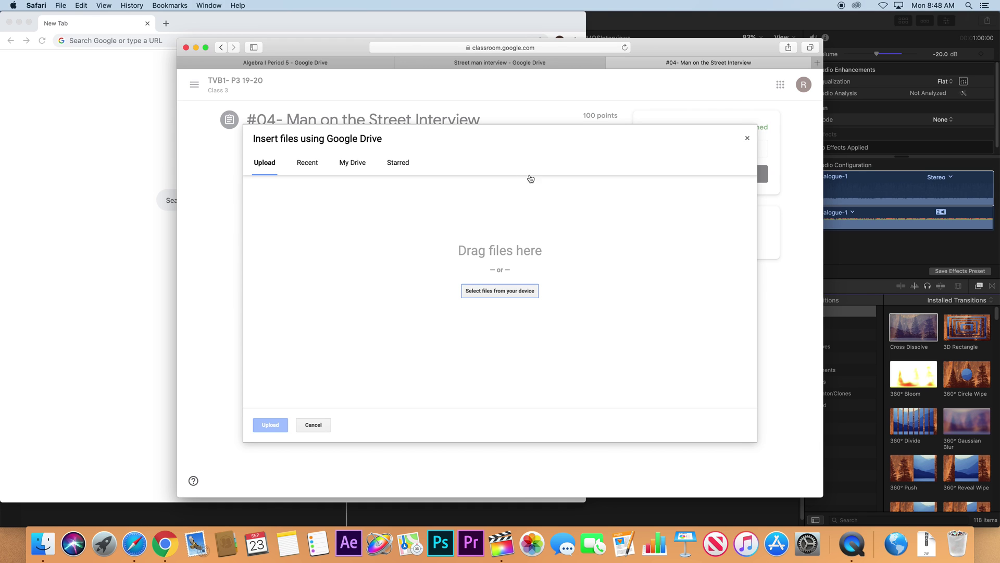
pyautogui.click(498, 295)
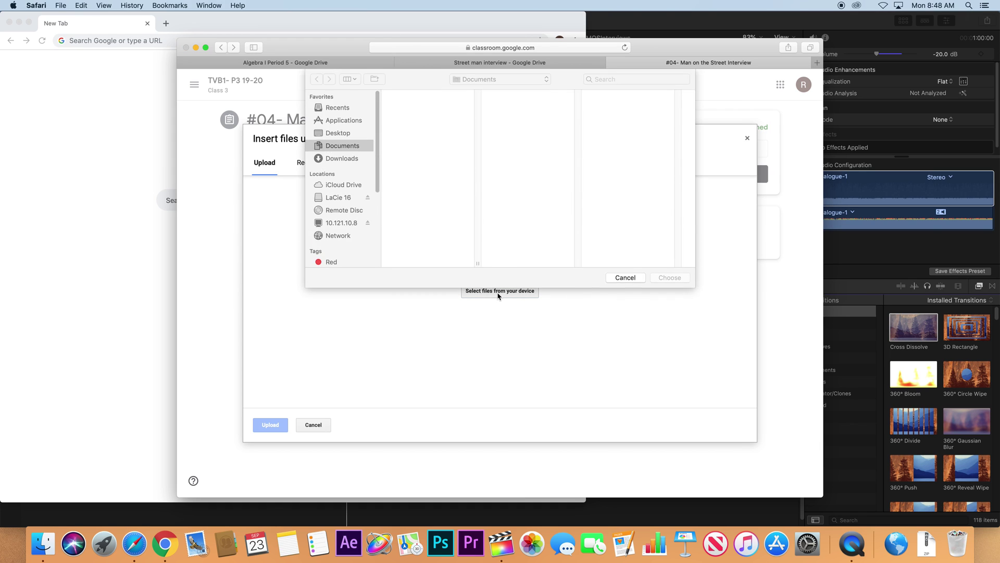
pyautogui.click(337, 198)
pyautogui.moveTo(482, 129)
pyautogui.mouseDown()
pyautogui.moveTo(475, 138)
pyautogui.moveTo(479, 112)
pyautogui.mouseUp()
pyautogui.click(350, 79)
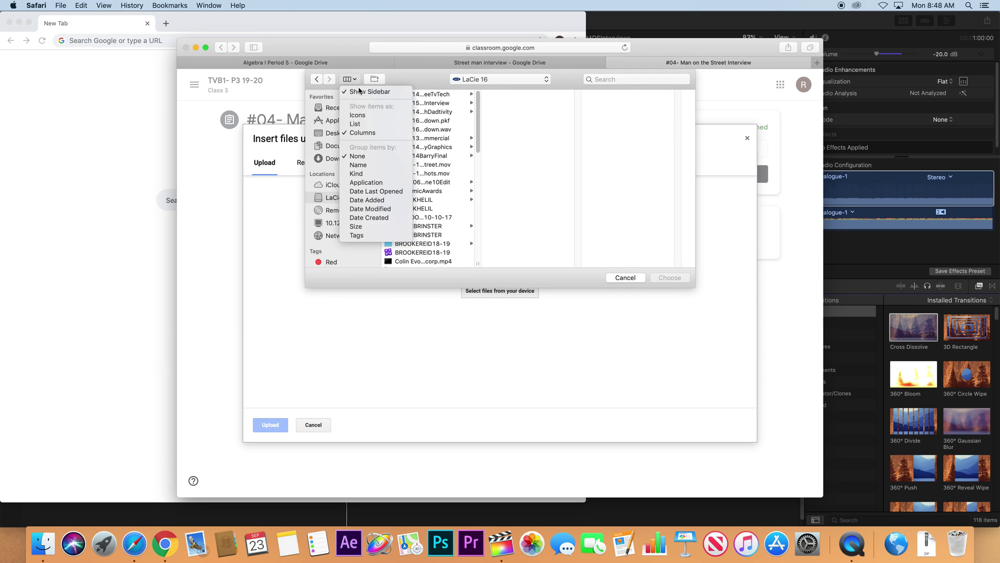
pyautogui.click(355, 124)
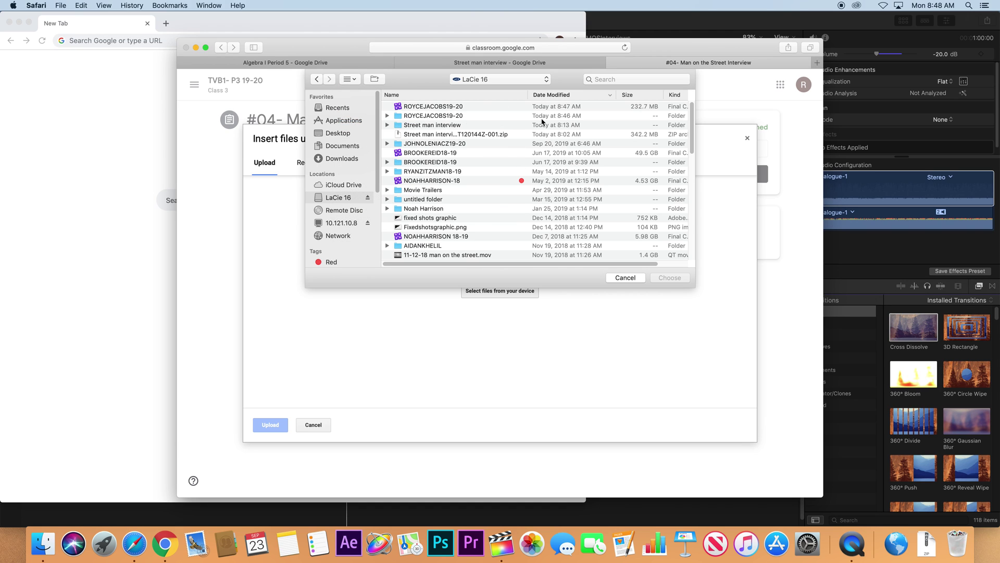
# Upload 9-23-19MOSInterviewsFinalEdit.mov from the student's 19-20 folder to the assignment and turn it in
pyautogui.doubleClick(452, 116)
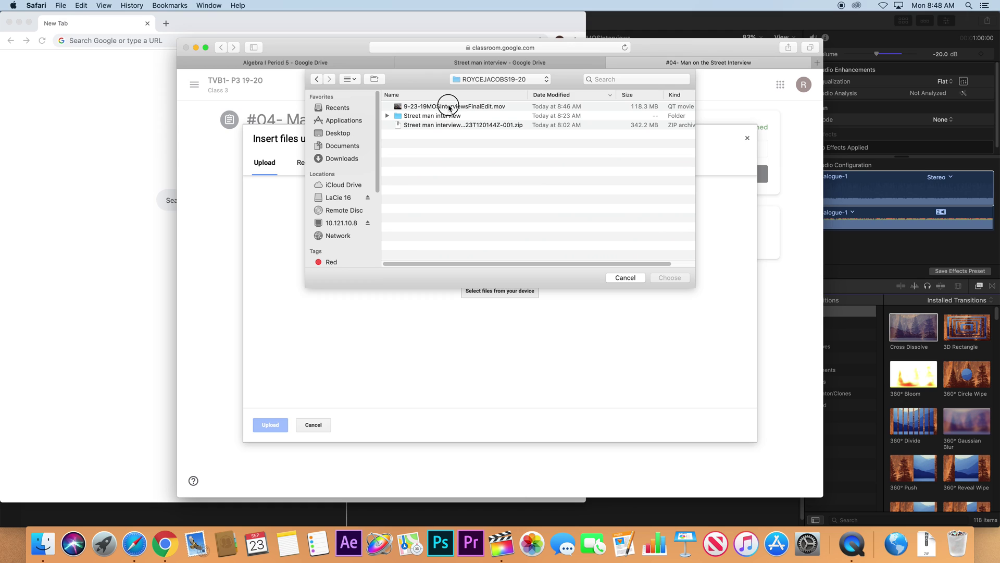
pyautogui.click(443, 106)
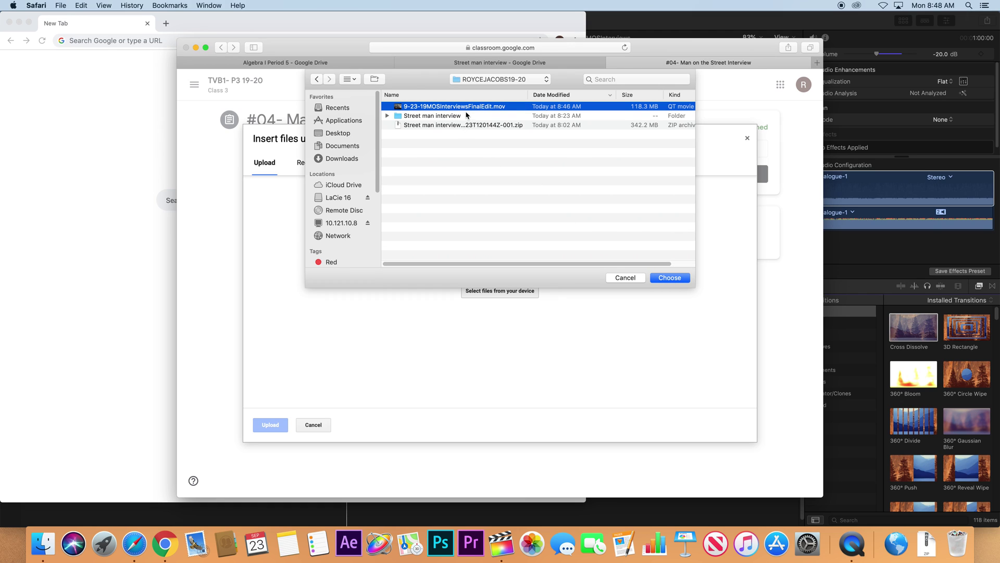
pyautogui.click(663, 278)
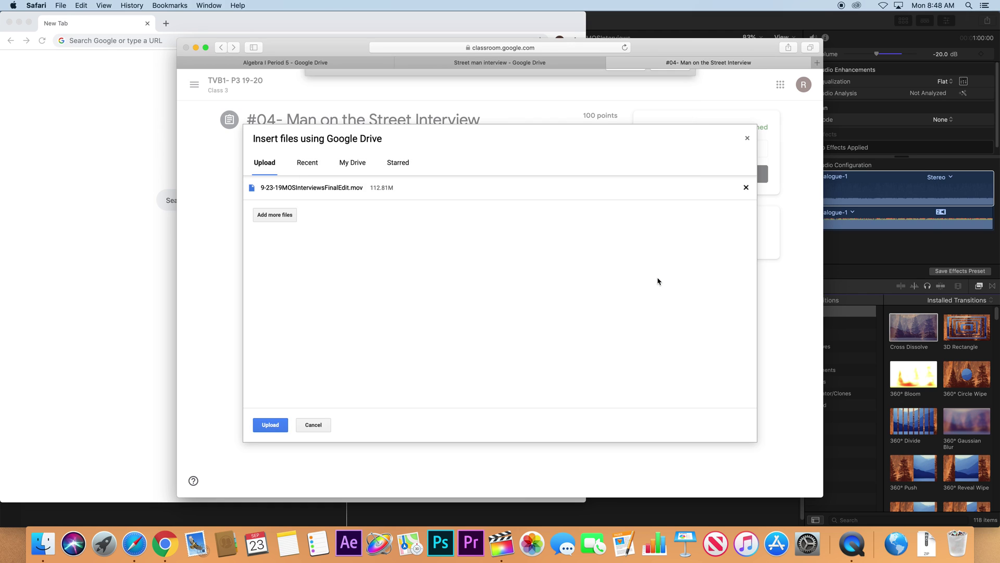
pyautogui.click(270, 424)
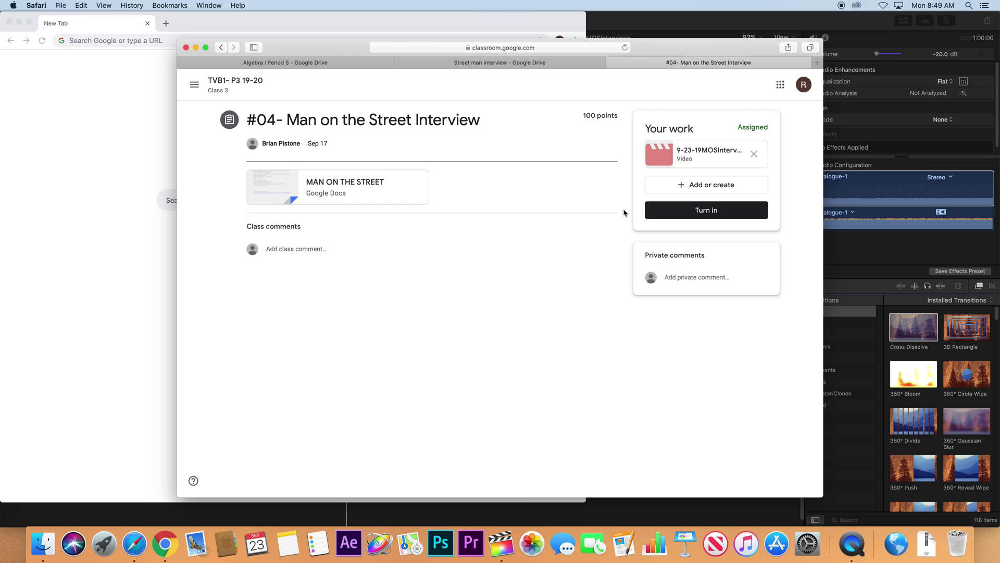
pyautogui.click(704, 211)
pyautogui.click(603, 326)
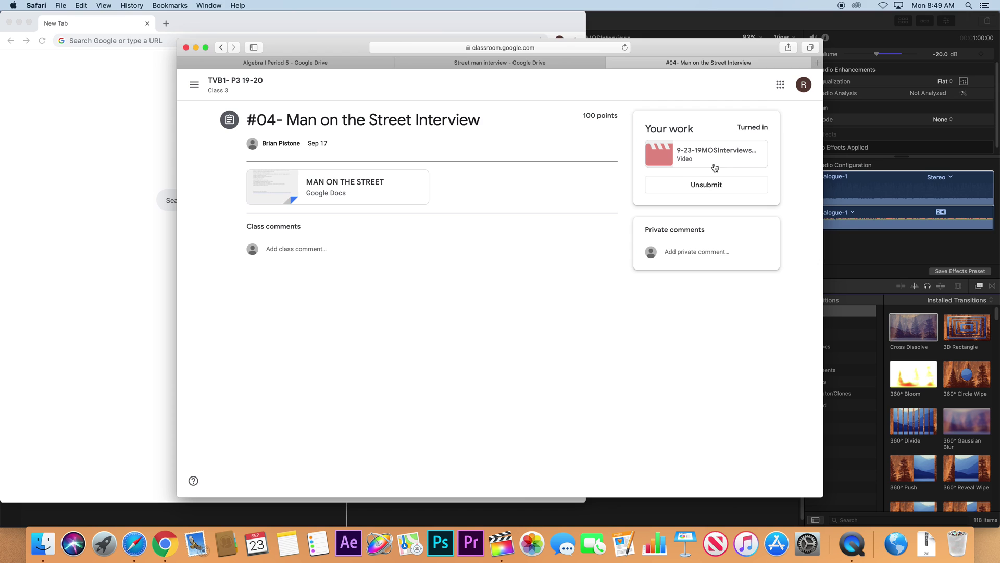
# Switch back to Final Cut Pro, select the background music clip in the timeline, and close the Background Tasks window
pyautogui.click(867, 242)
pyautogui.click(219, 449)
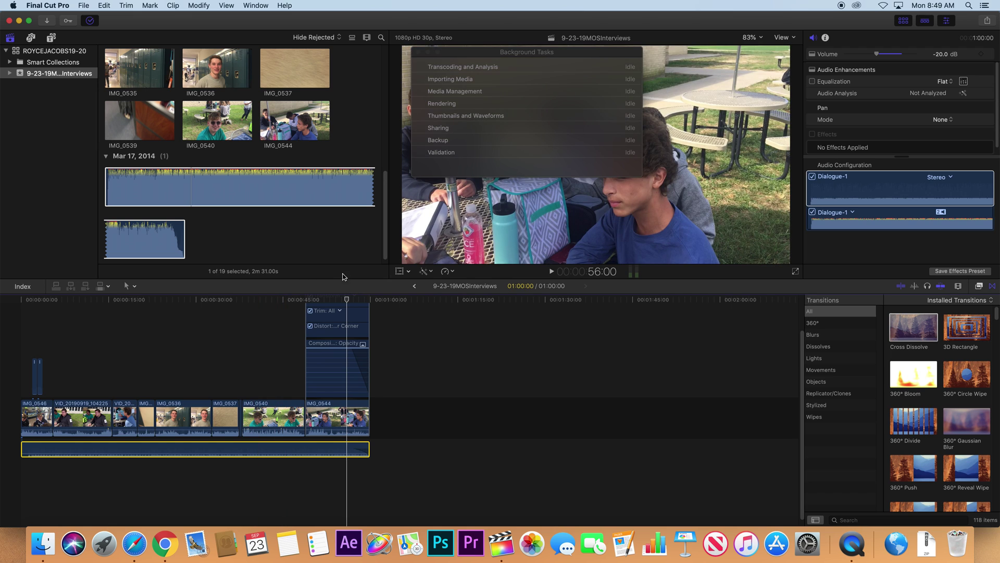
pyautogui.click(418, 52)
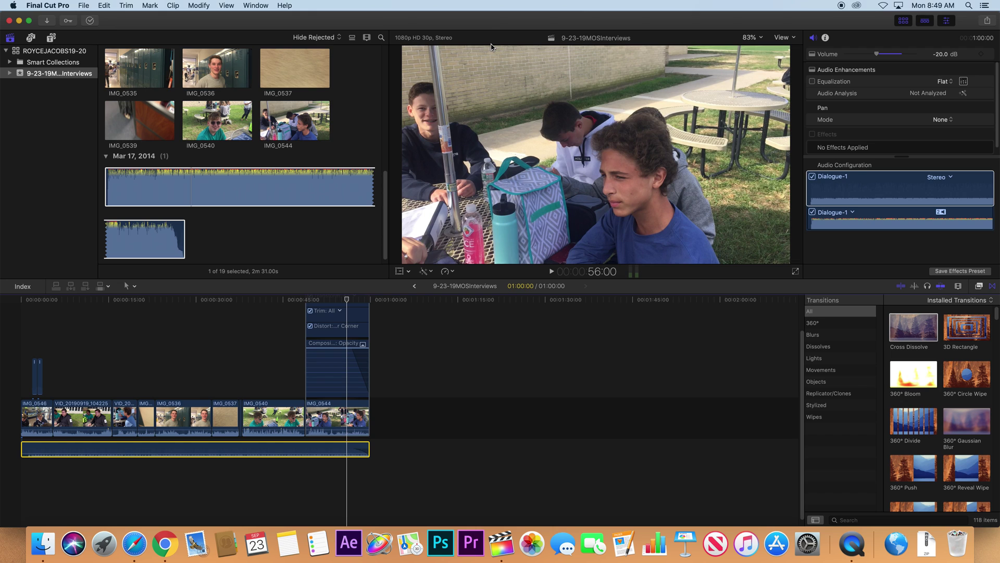
pyautogui.click(916, 193)
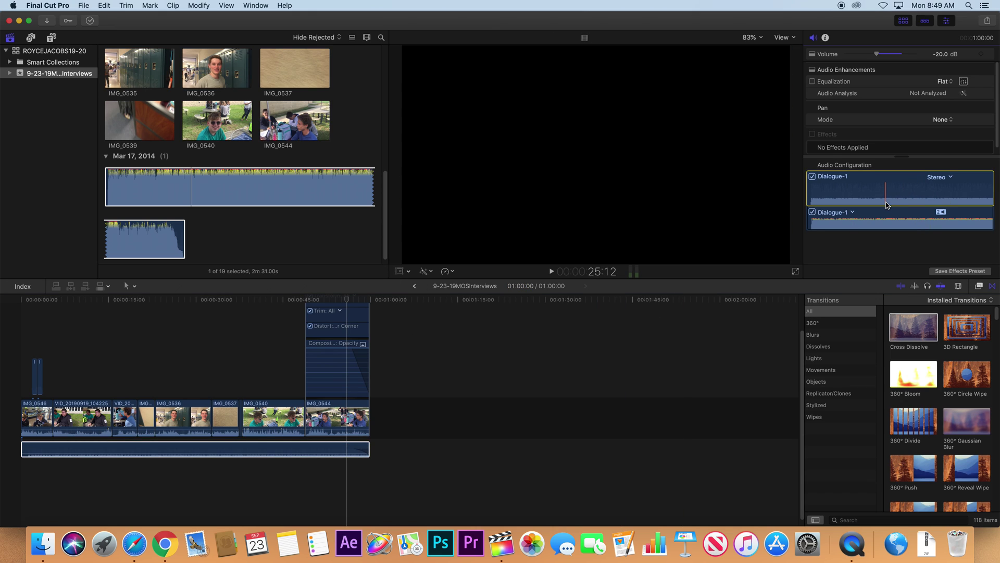
pyautogui.click(360, 449)
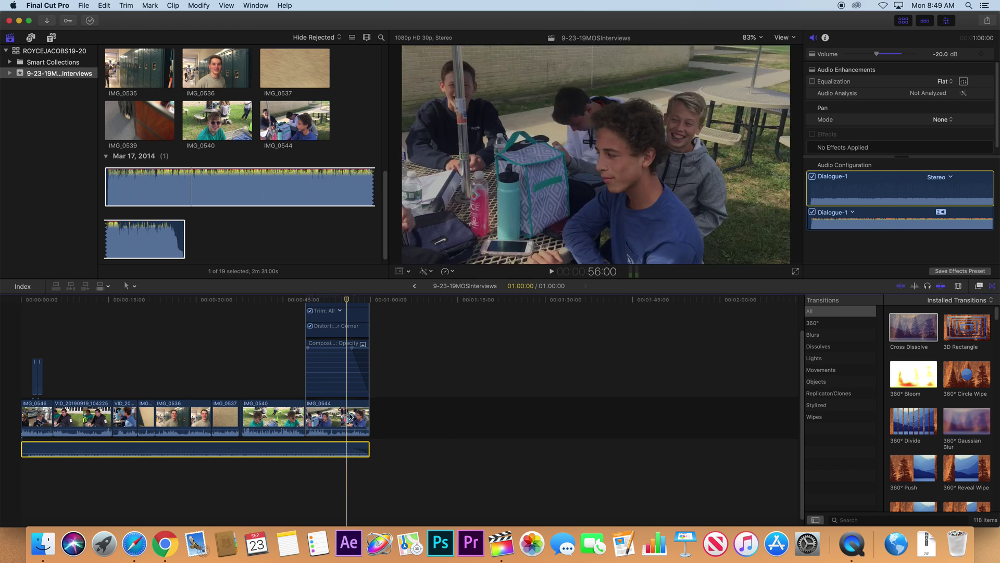